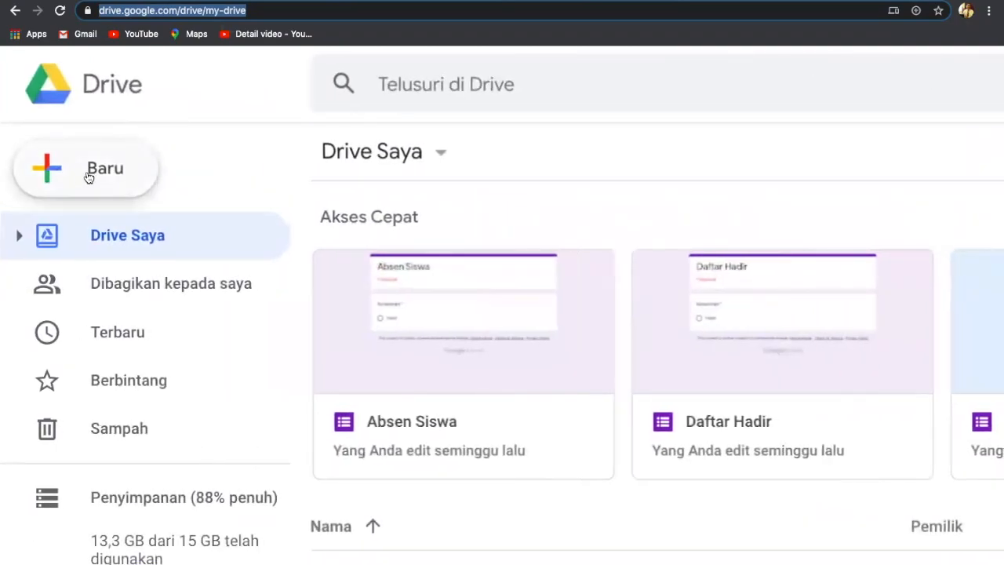
# Create a new blank Google Form from Drive's Baru > Lainnya menu.
pyautogui.click(88, 177)
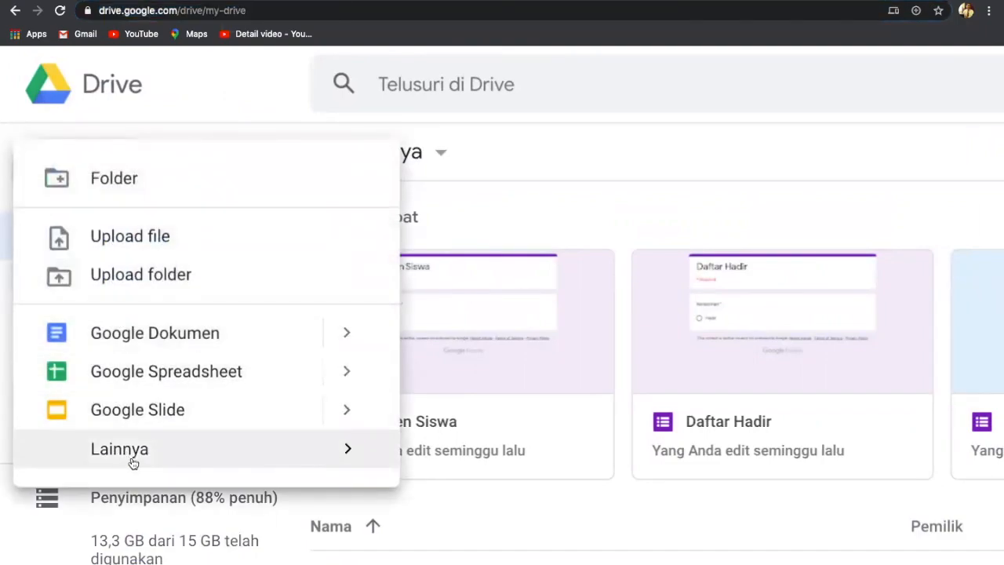
pyautogui.moveTo(133, 463)
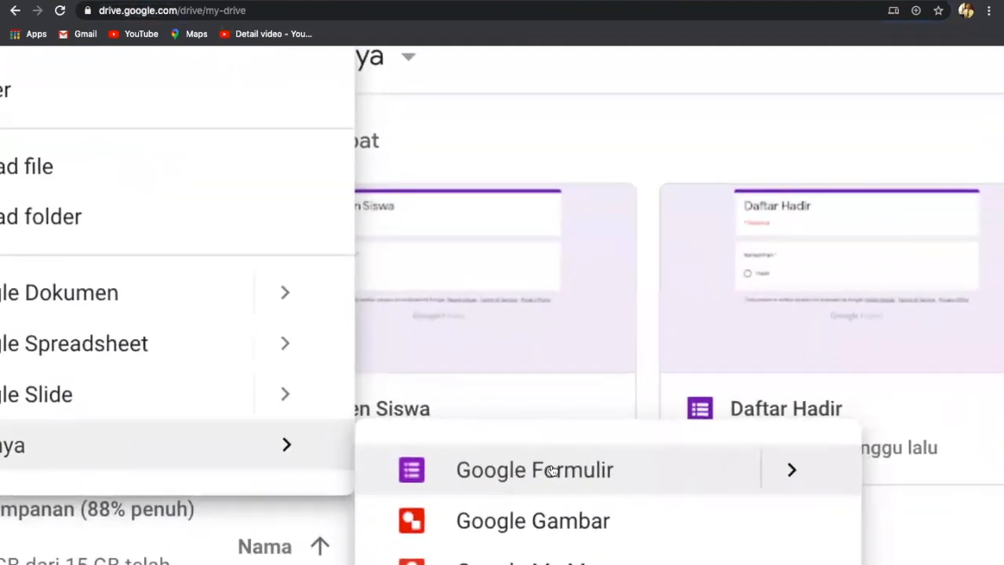
pyautogui.click(544, 466)
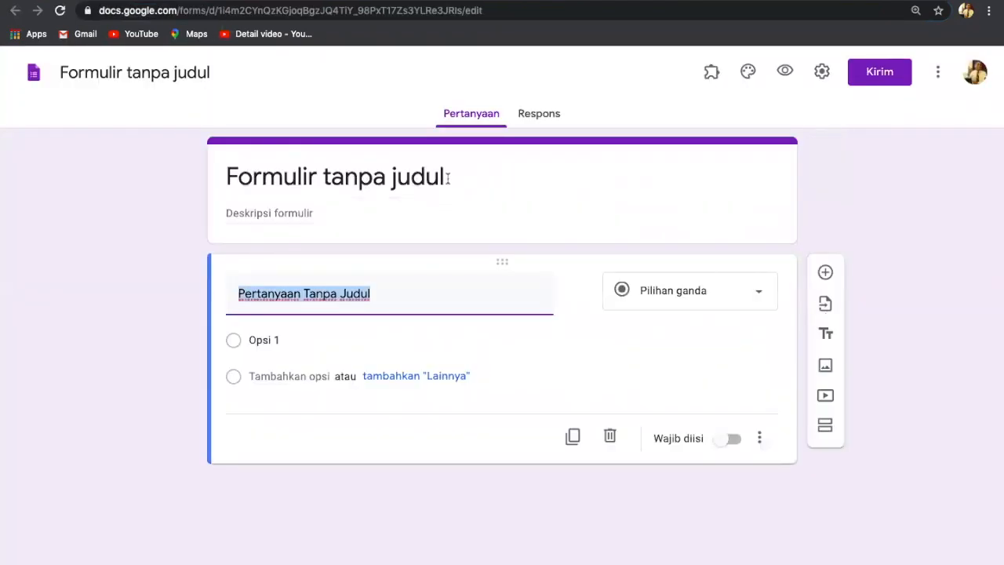
# Title the form 'UH KD 3.1 Konsep Dasar Sejarah' and give the document the same name.
pyautogui.click(448, 178)
pyautogui.press('BackSpace')
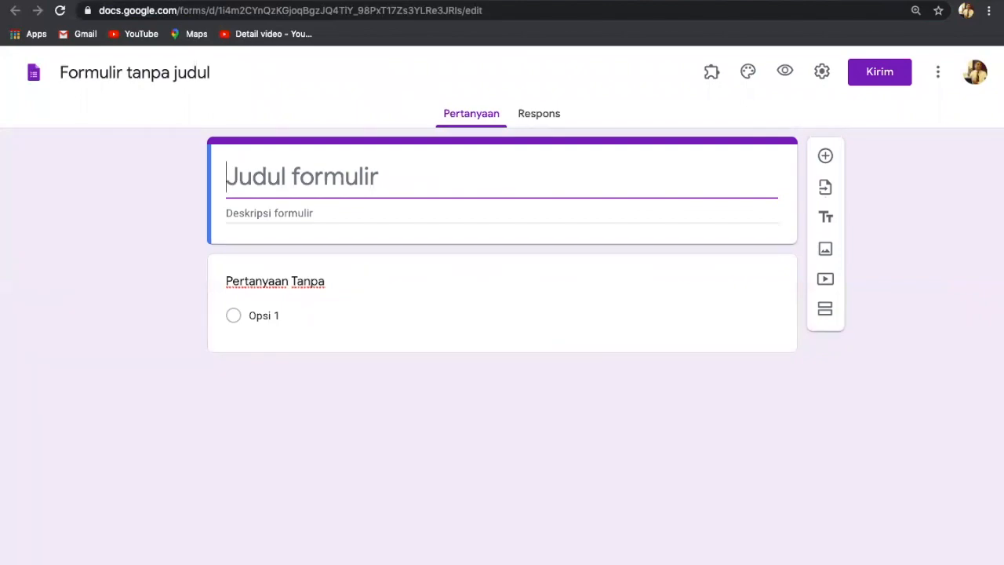
pyautogui.write('U')
pyautogui.press('BackSpace')
pyautogui.write('UH')
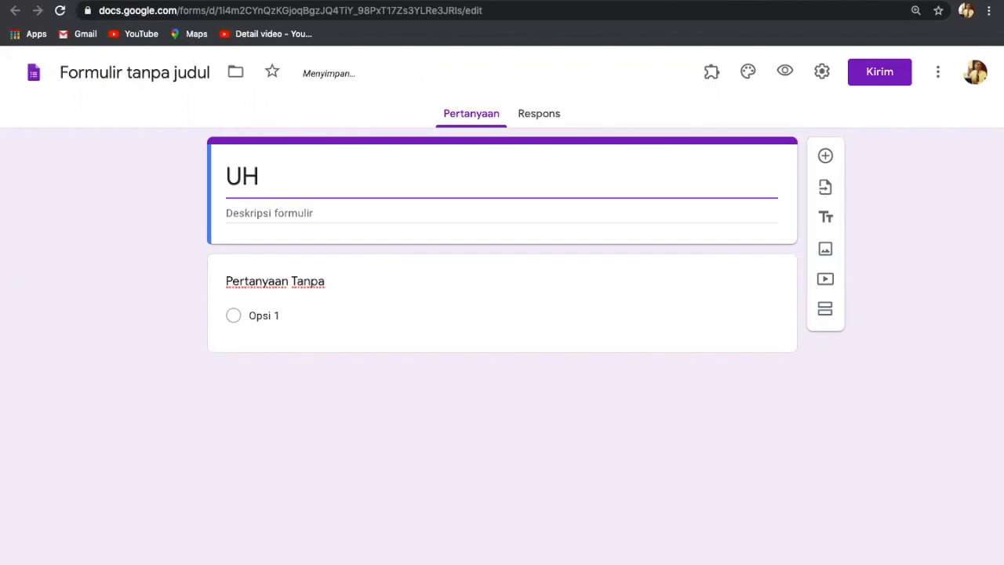
pyautogui.write(' D')
pyautogui.press('BackSpace')
pyautogui.write('KD 3.')
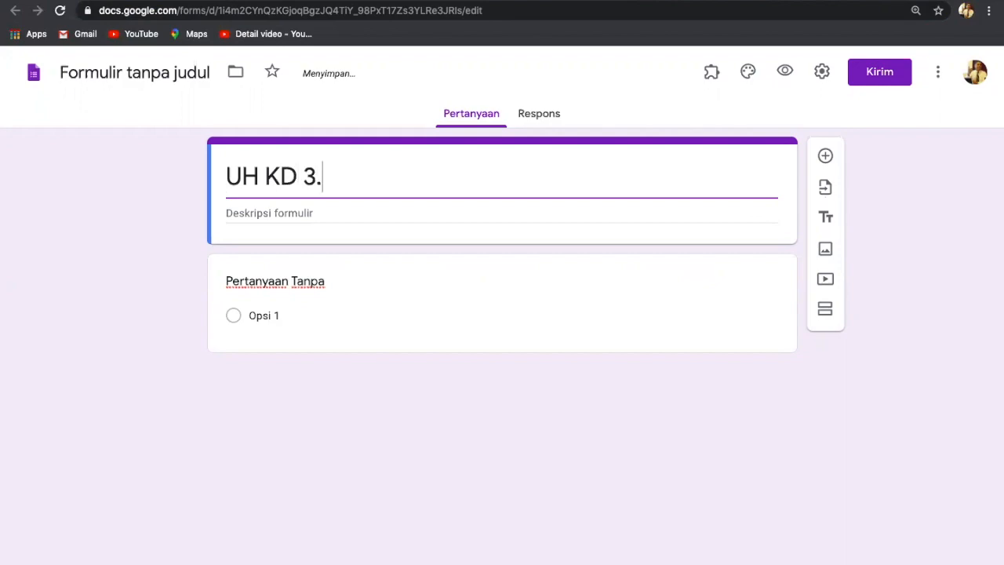
pyautogui.write('1')
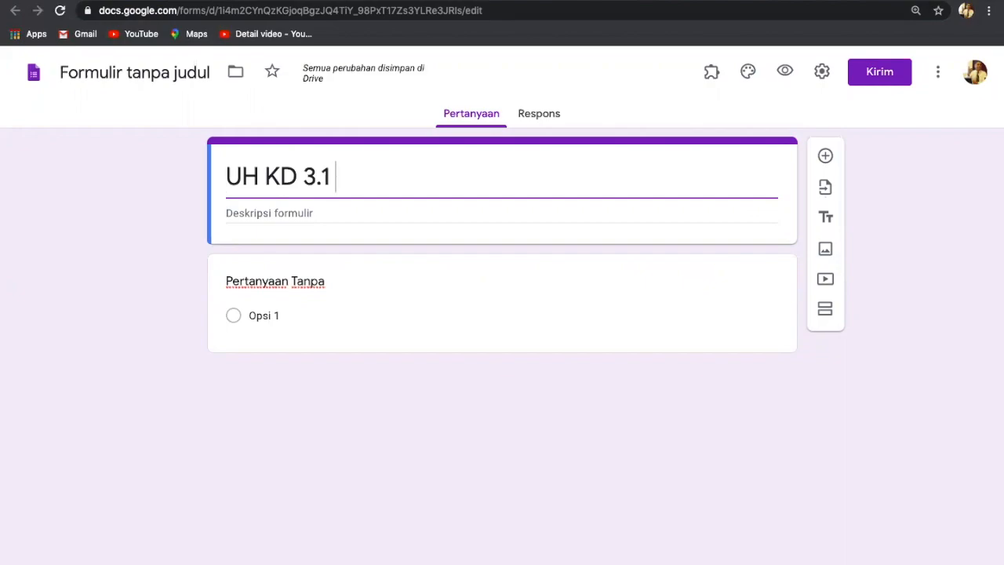
pyautogui.write('Konse')
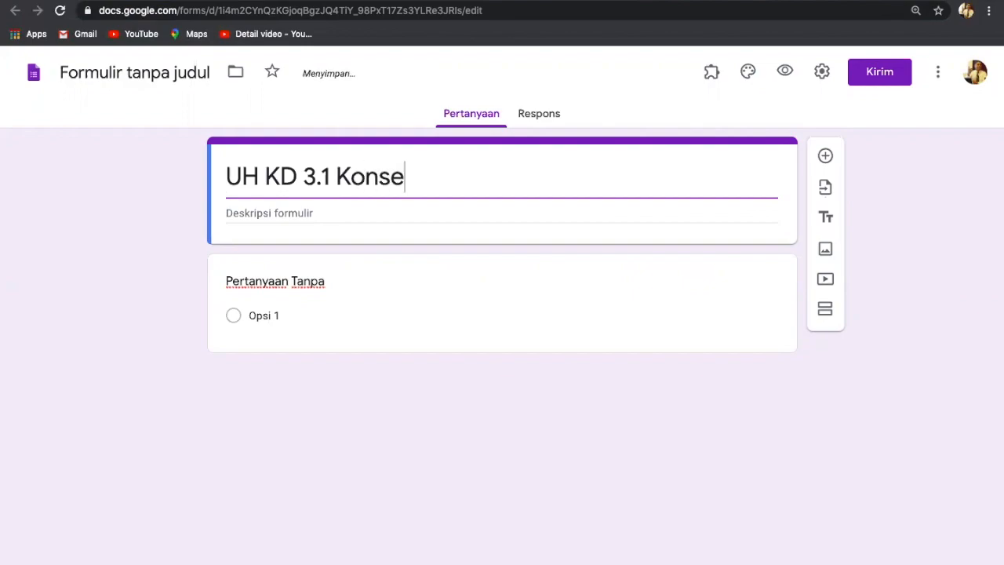
pyautogui.write('p Dasa')
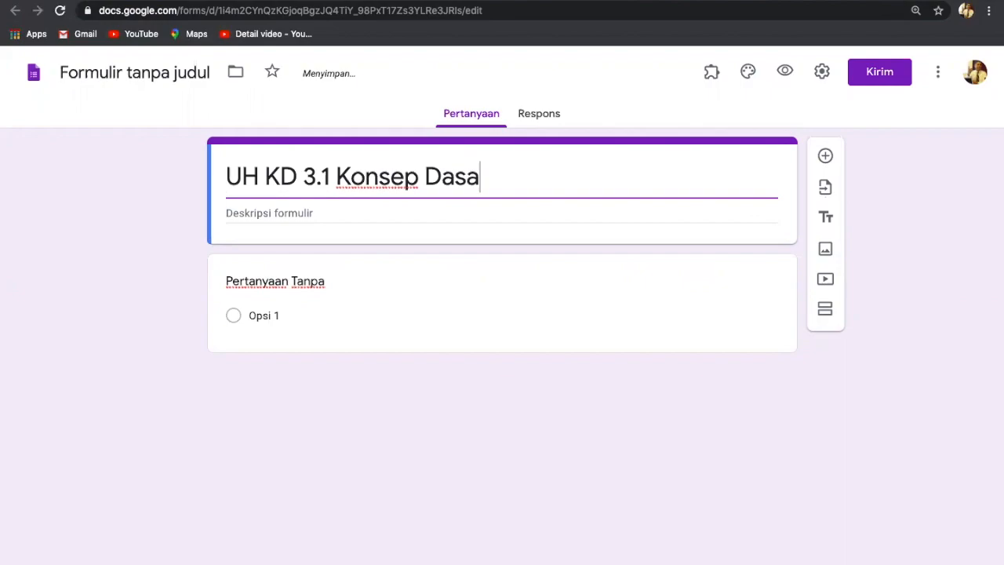
pyautogui.write('r Se')
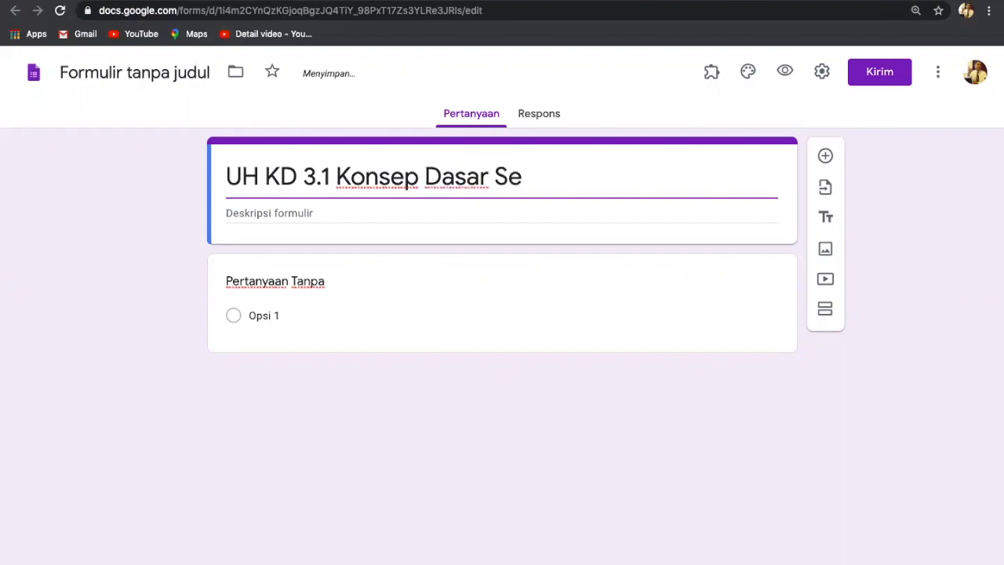
pyautogui.write('jarah')
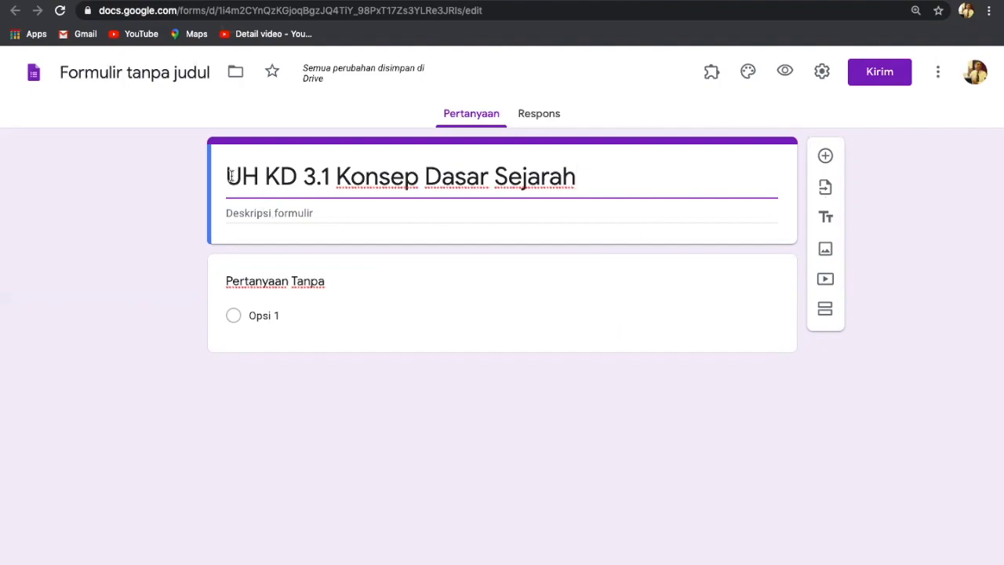
pyautogui.click(169, 75)
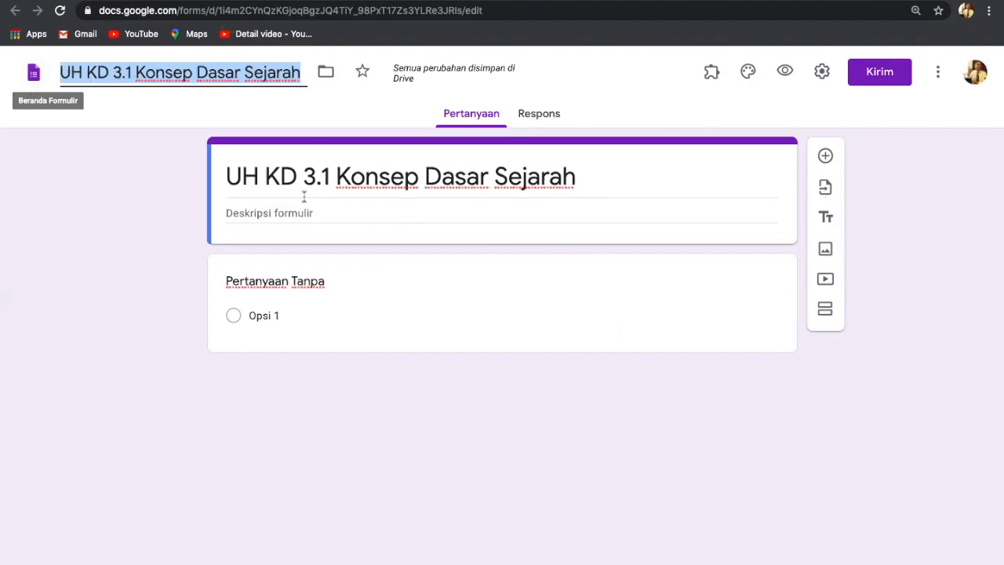
pyautogui.click(555, 423)
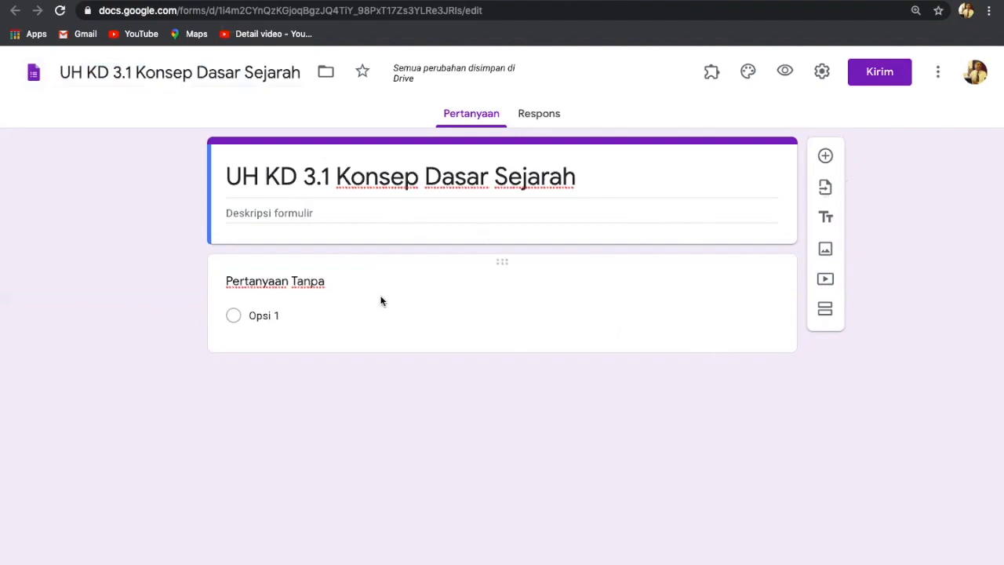
# Turn the first question into a required short-answer field titled 'Nama'.
pyautogui.click(320, 285)
pyautogui.press('BackSpace')
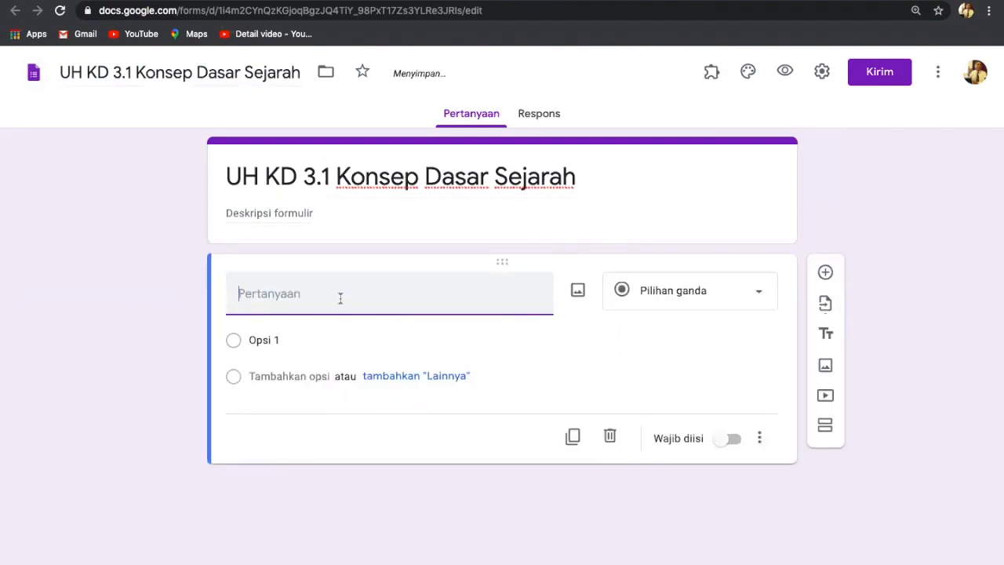
pyautogui.scroll(5, 340, 298)
pyautogui.write('Nama')
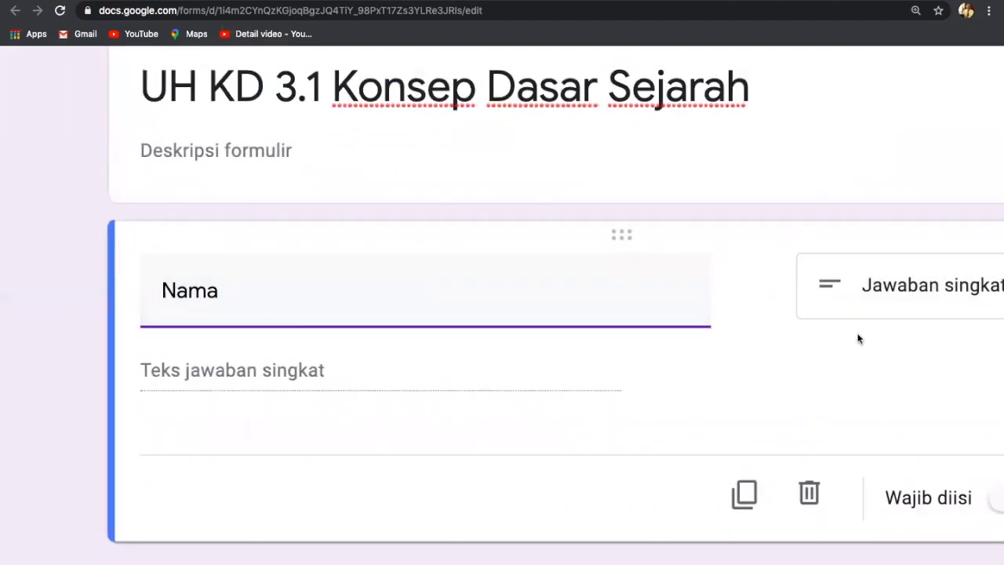
pyautogui.hscroll(3, 908, 317)
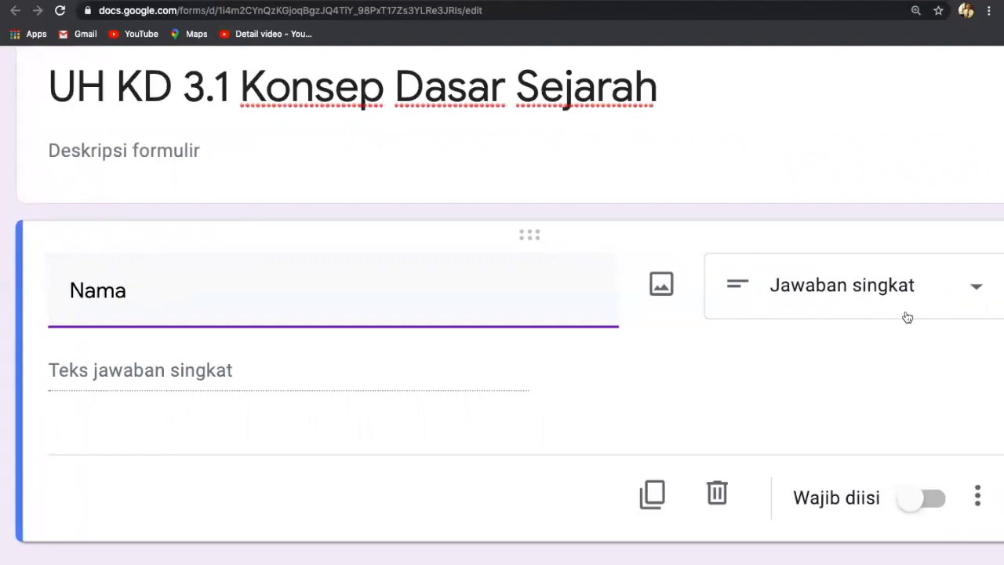
pyautogui.click(932, 496)
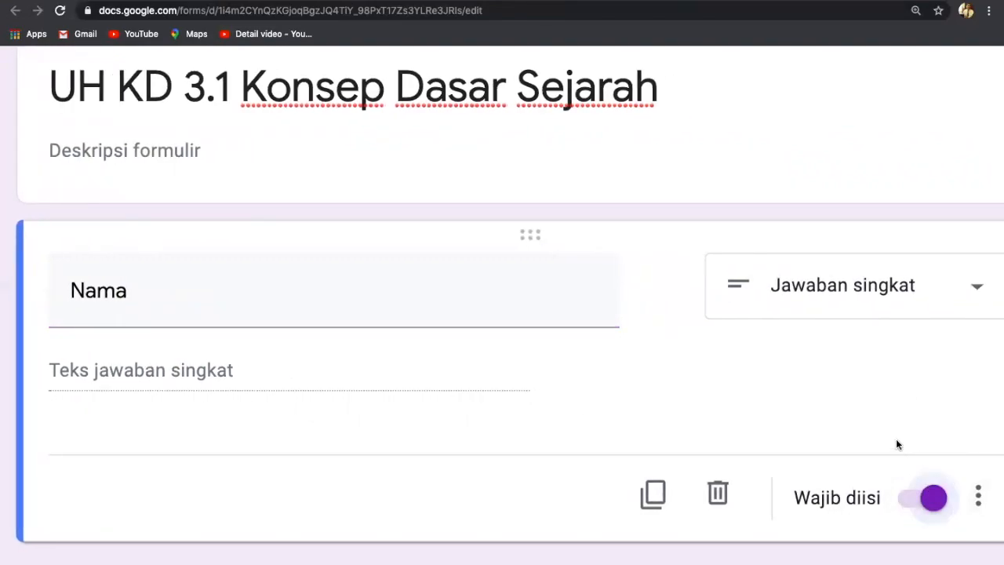
# Add a new blank question below the Nama question.
pyautogui.scroll(-2, 898, 445)
pyautogui.scroll(2, 898, 444)
pyautogui.scroll(-1, 897, 444)
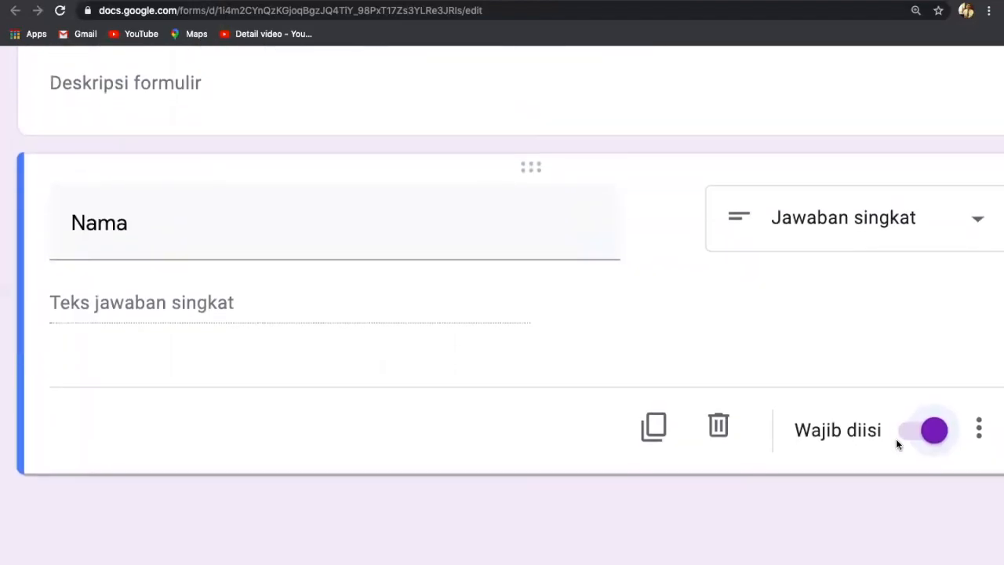
pyautogui.scroll(1, 898, 444)
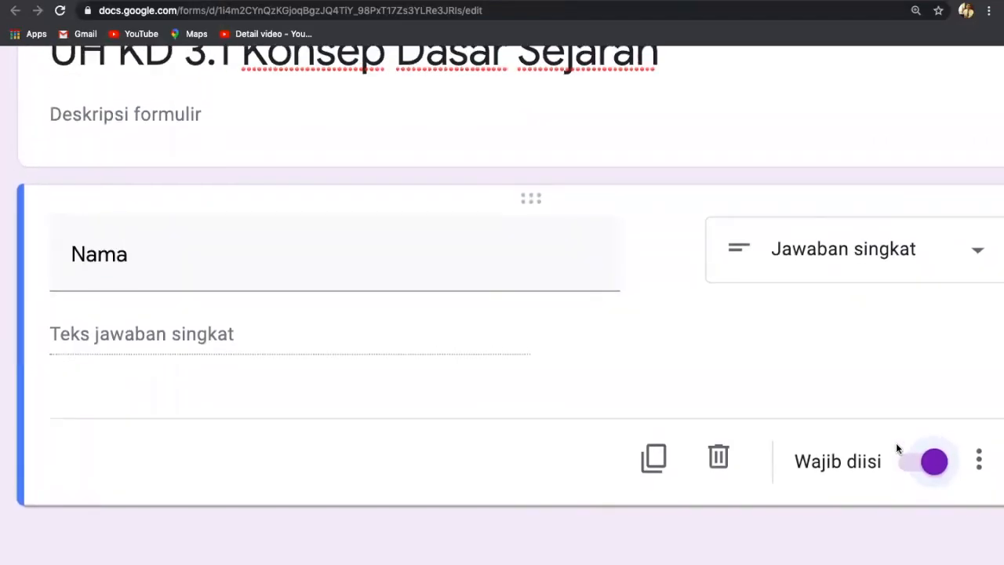
pyautogui.scroll(-4, 897, 444)
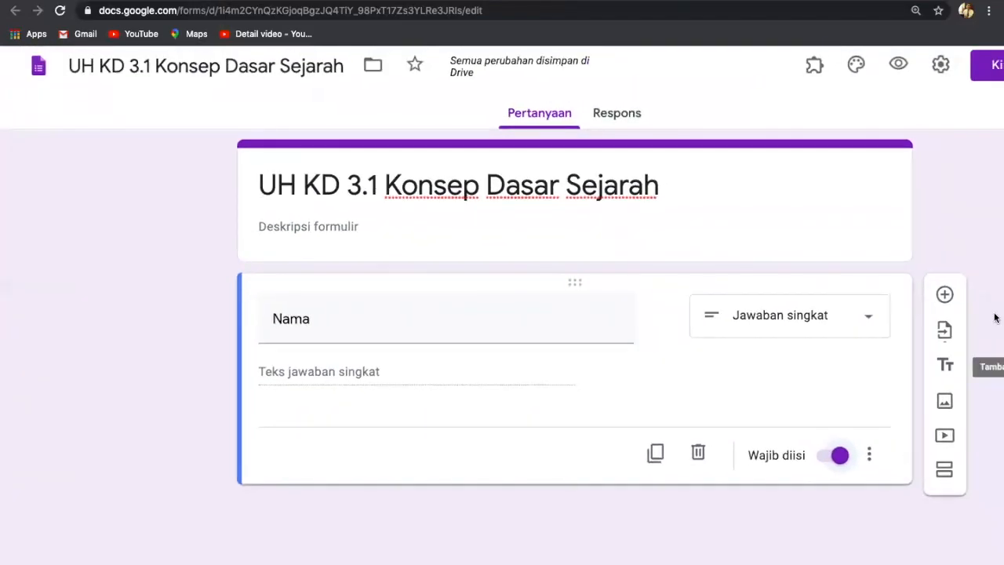
pyautogui.click(944, 294)
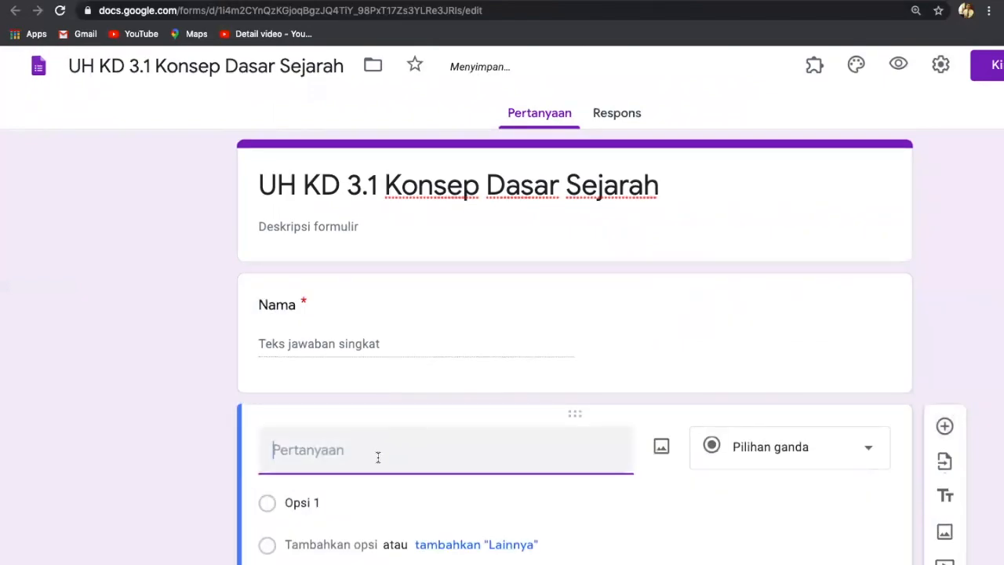
# Make the second question 'Kelas' a required short-answer (Jawaban singkat) field.
pyautogui.write('Kelas')
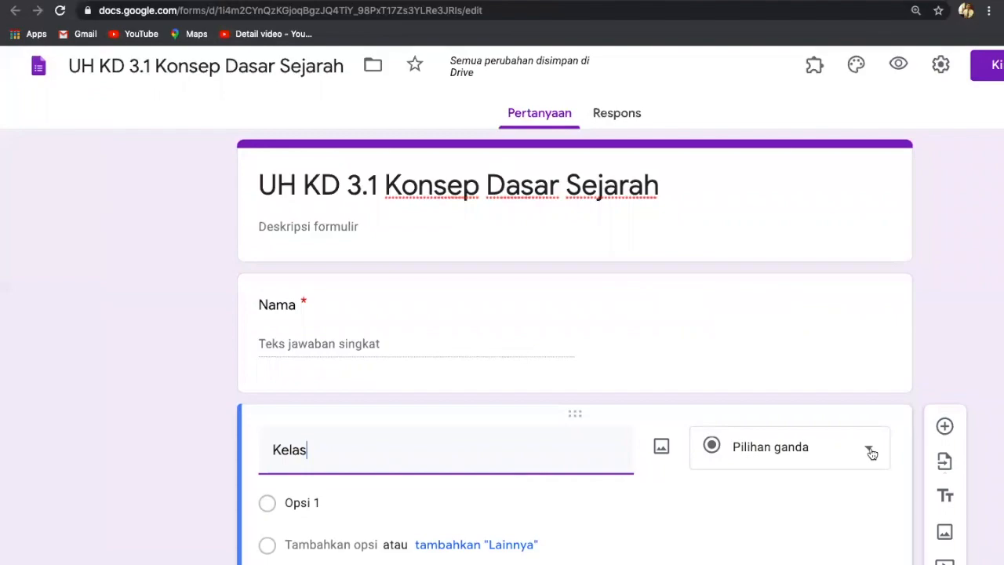
pyautogui.scroll(-2, 872, 454)
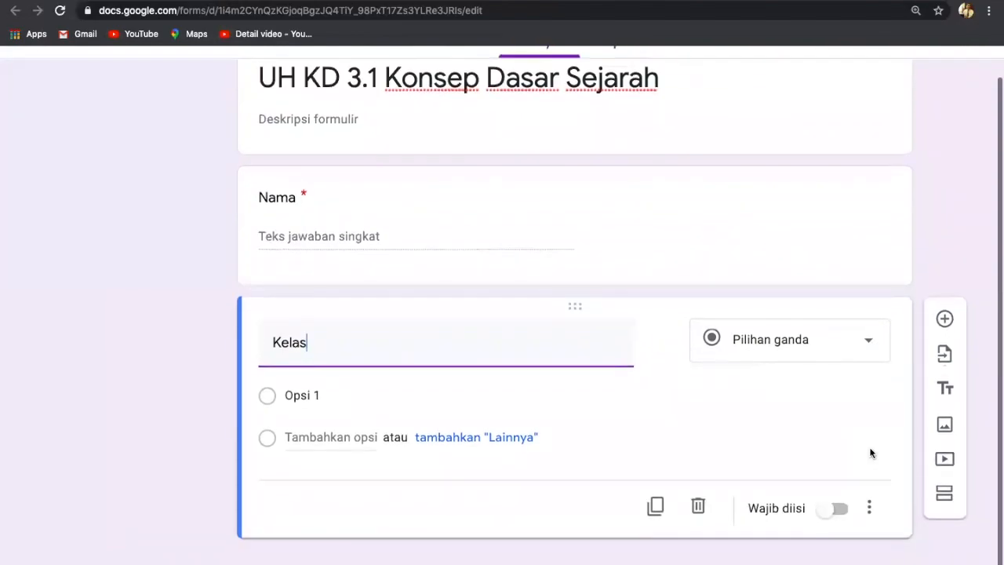
pyautogui.click(869, 346)
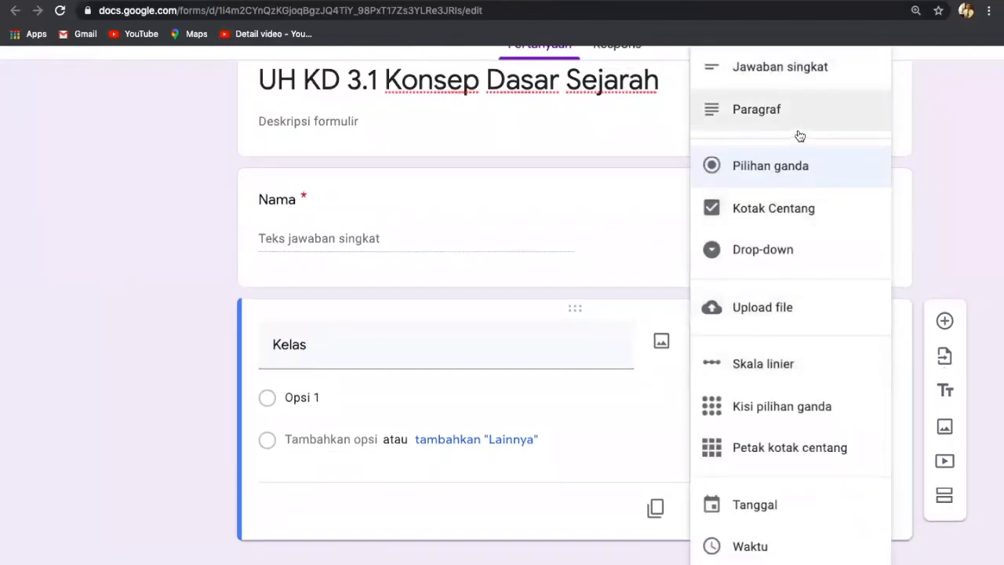
pyautogui.scroll(2, 801, 119)
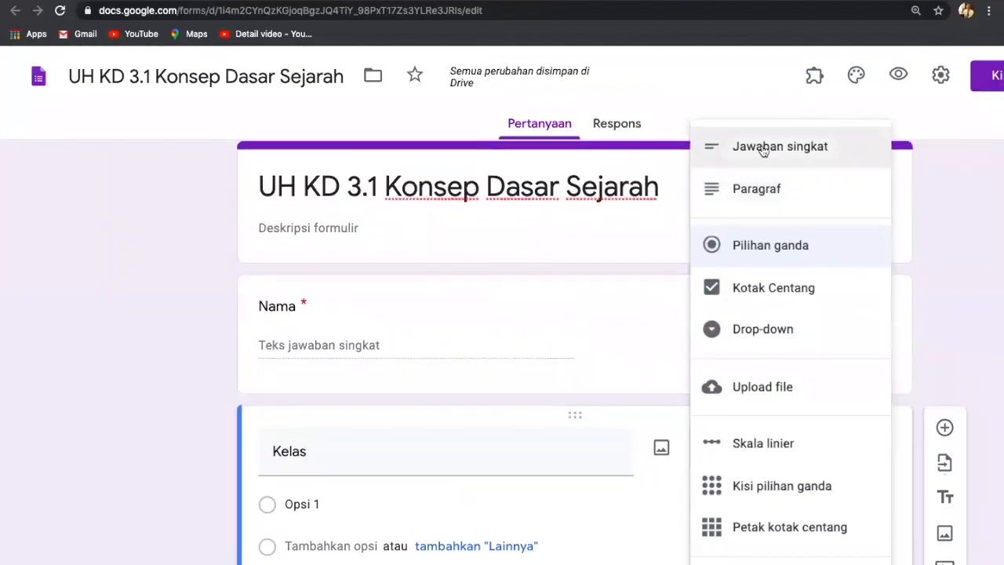
pyautogui.click(785, 145)
pyautogui.scroll(-2, 782, 386)
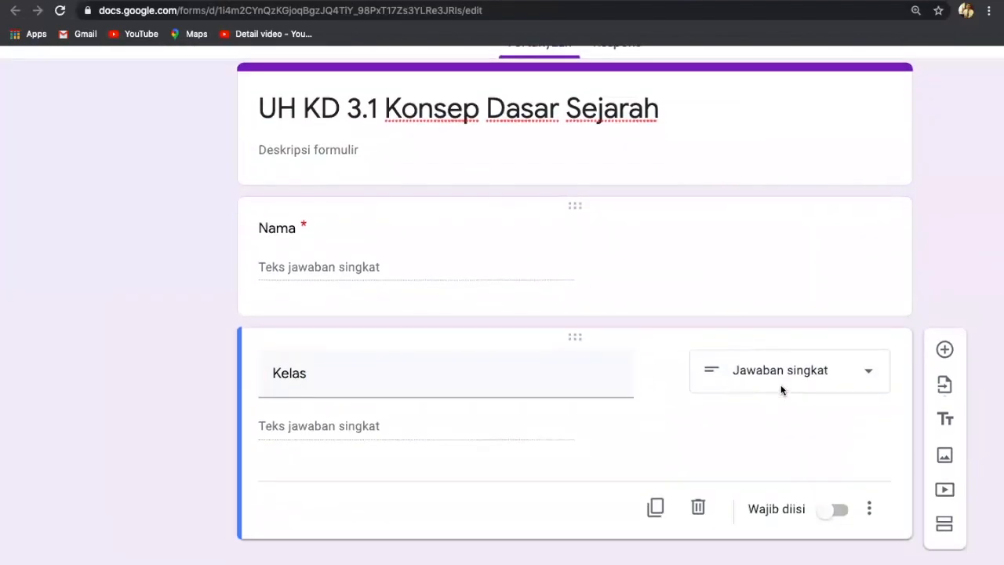
pyautogui.click(839, 512)
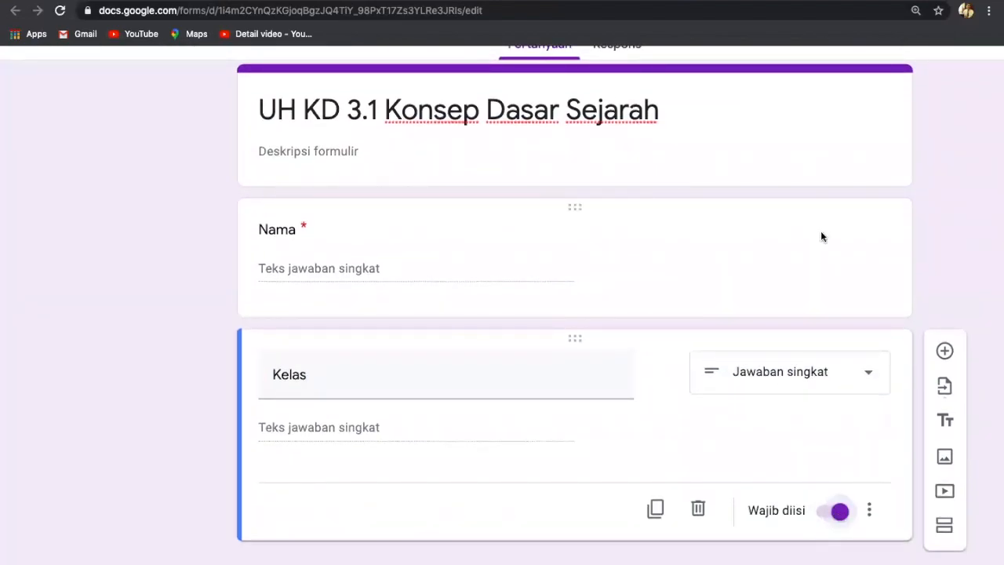
pyautogui.hscroll(2, 825, 241)
pyautogui.hscroll(-1, 825, 241)
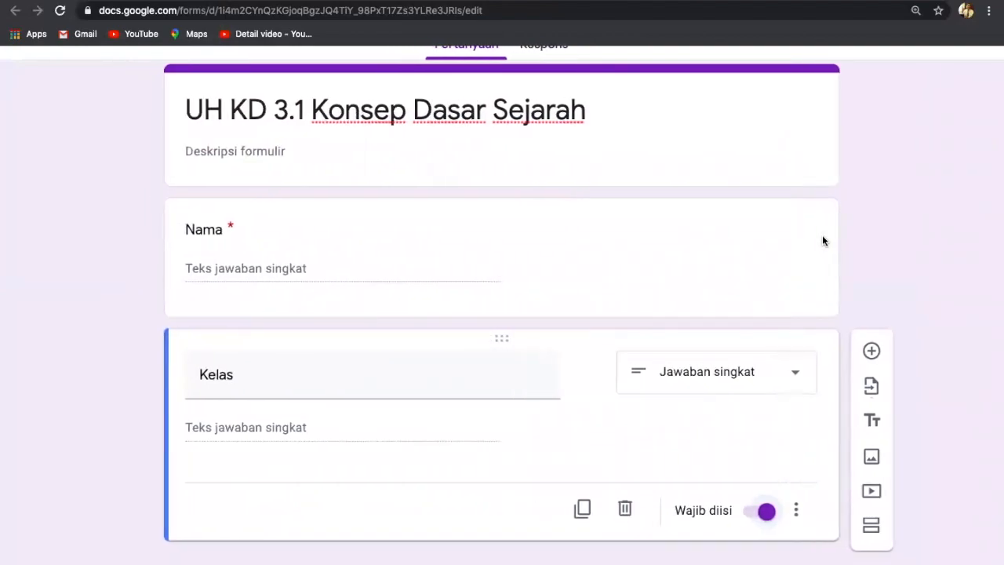
# Add a required 'NIS' question with its number-only answer validation removed.
pyautogui.click(872, 351)
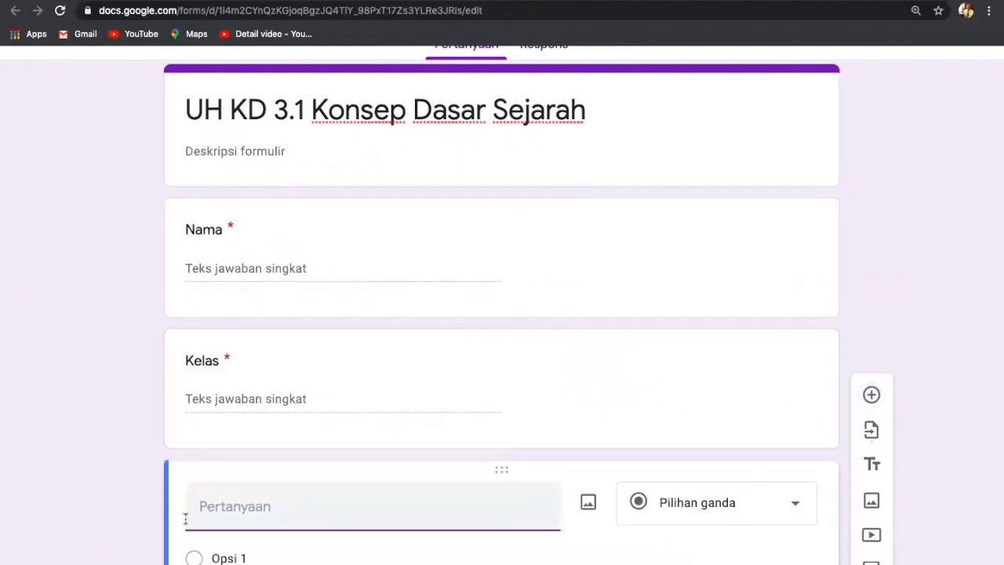
pyautogui.write('NIS')
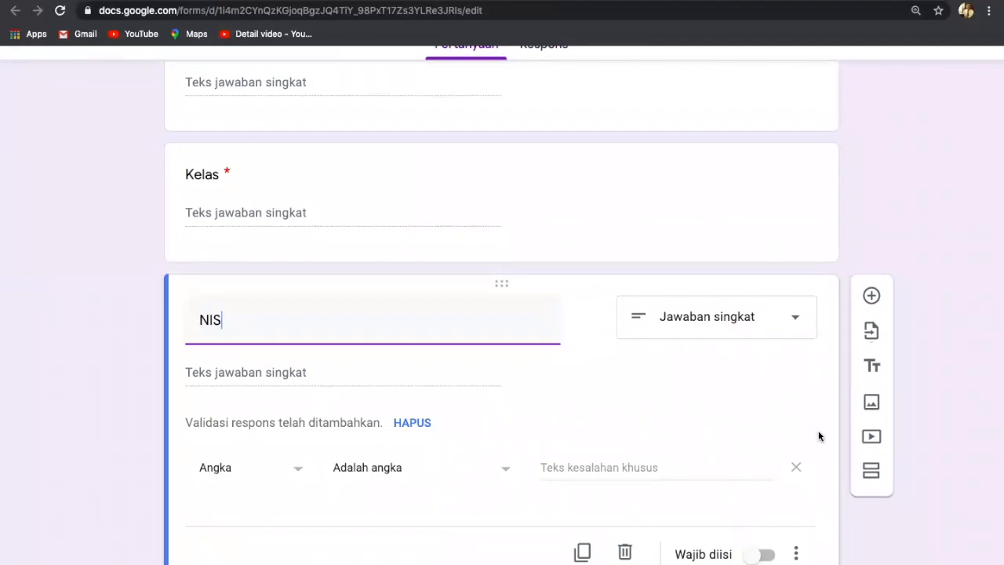
pyautogui.click(797, 468)
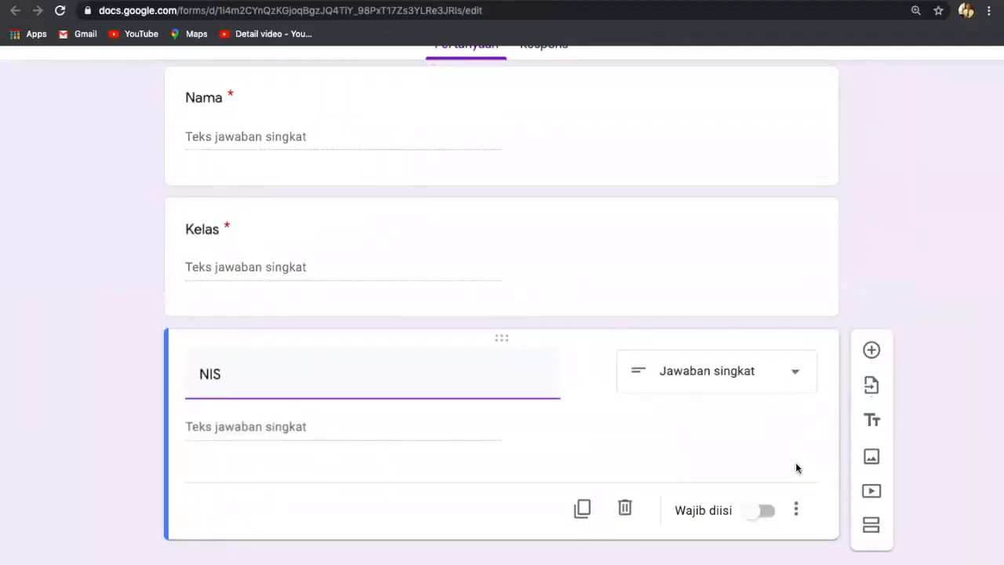
pyautogui.click(772, 513)
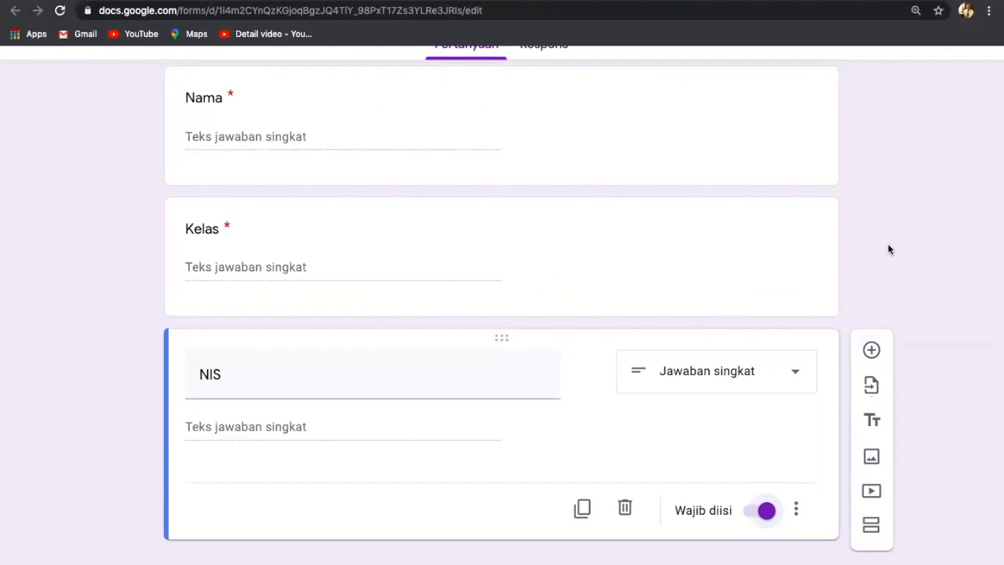
pyautogui.click(871, 351)
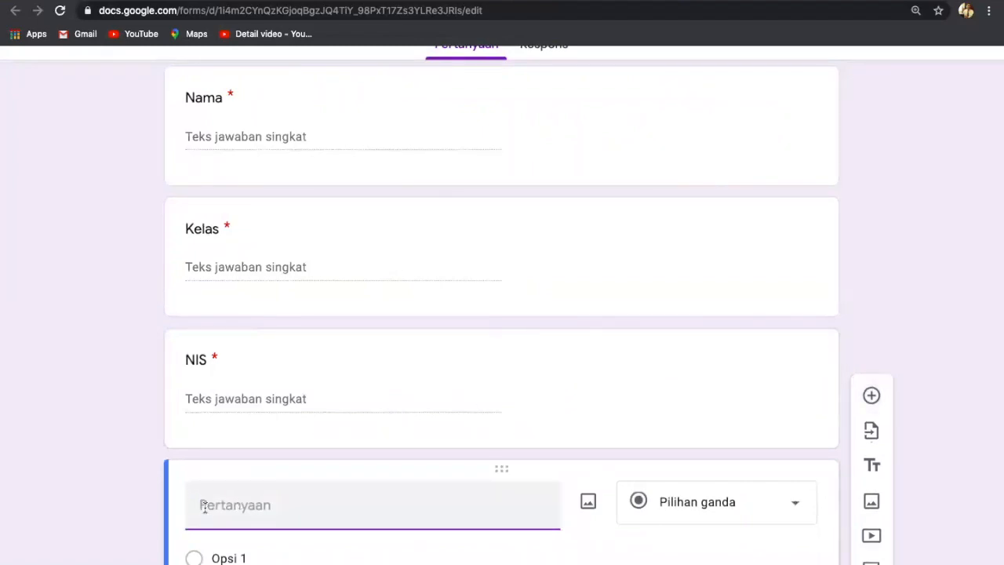
pyautogui.write('Token')
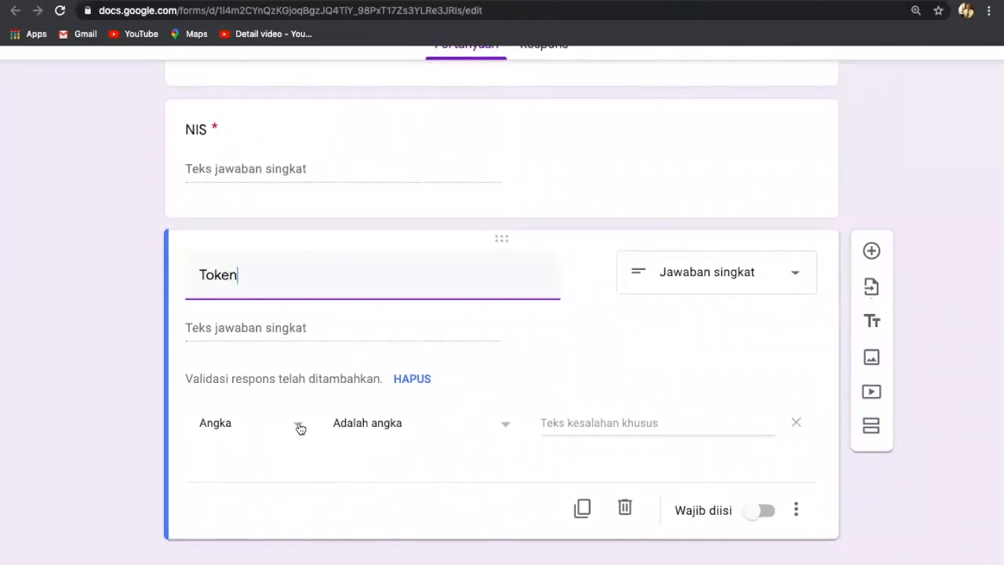
pyautogui.scroll(2, 300, 427)
pyautogui.click(300, 427)
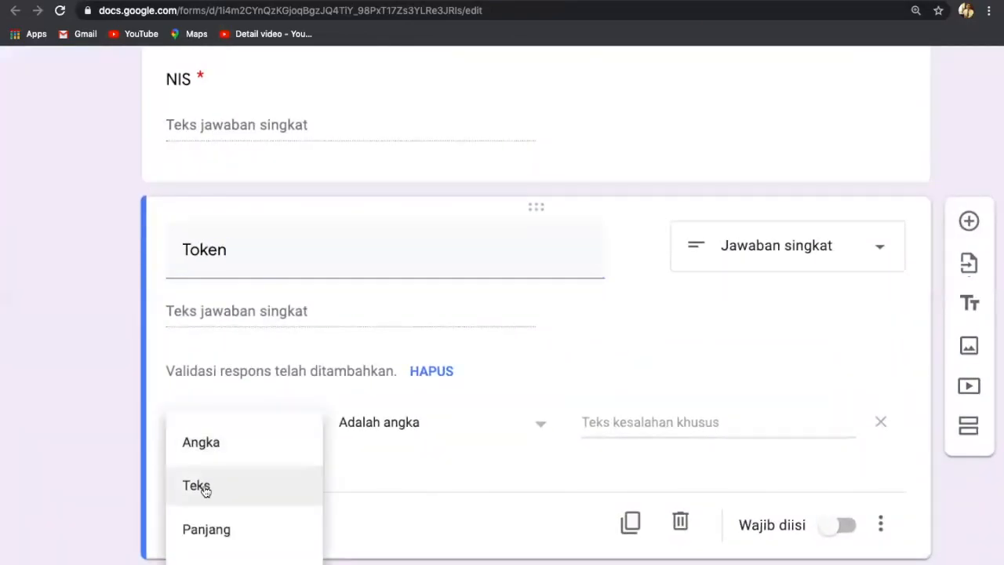
pyautogui.click(204, 490)
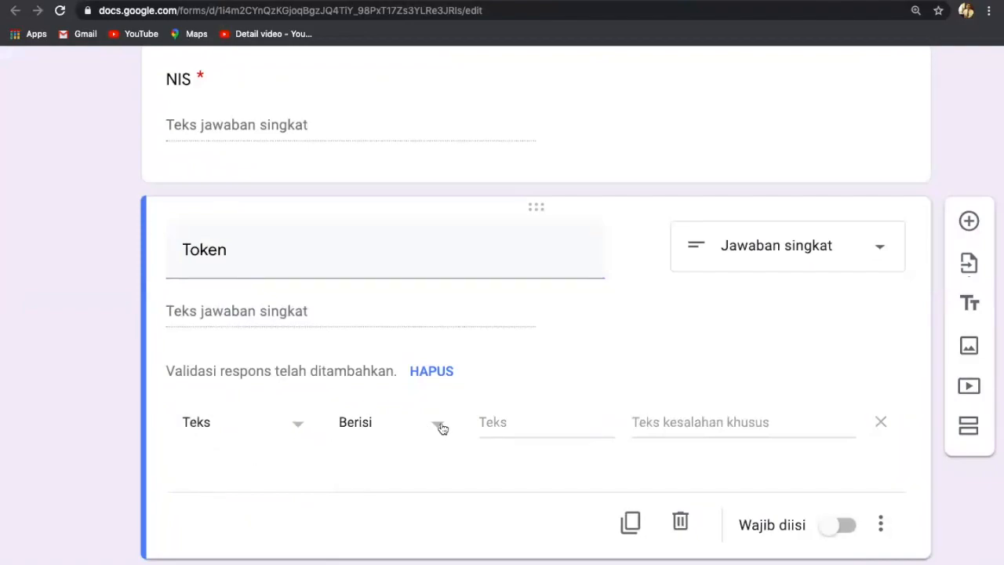
pyautogui.click(502, 427)
pyautogui.write('U')
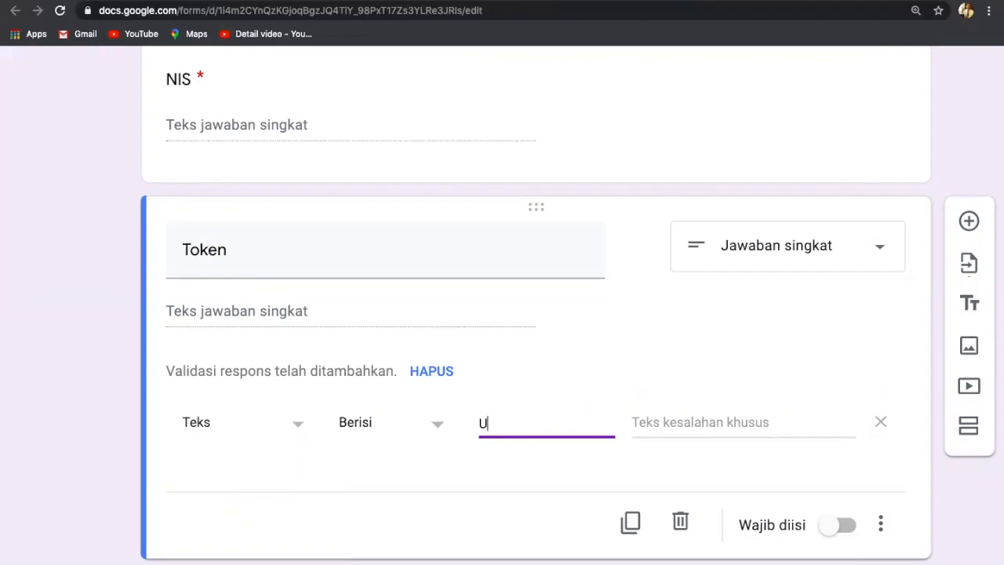
pyautogui.write('HKD31')
pyautogui.scroll(5, 670, 419)
pyautogui.hscroll(1, 669, 419)
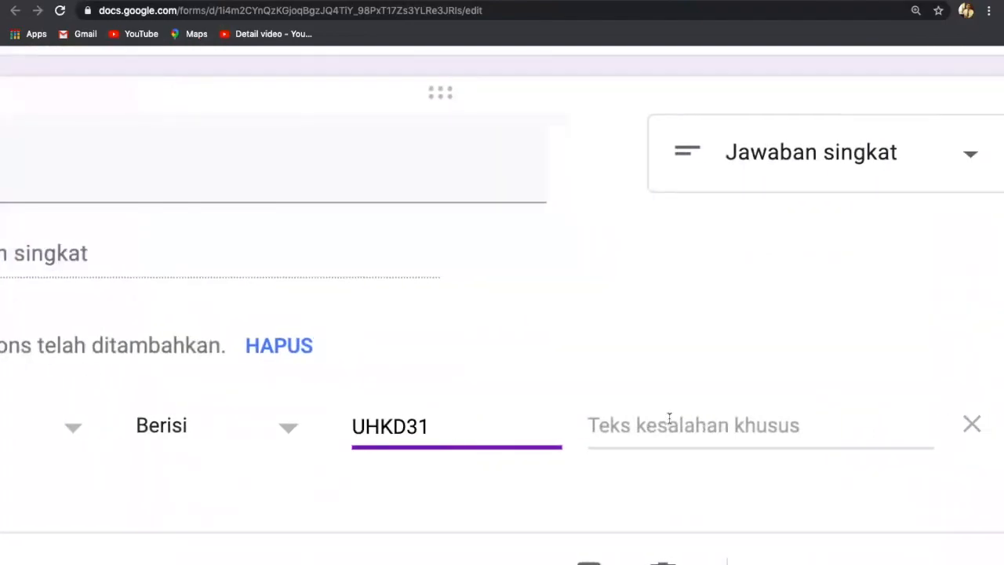
pyautogui.hscroll(1, 669, 419)
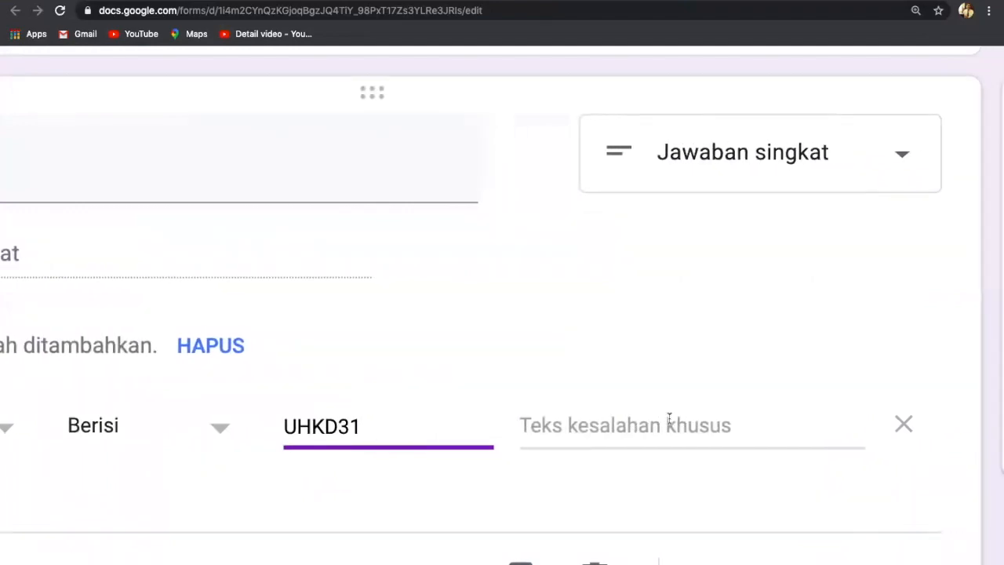
# Set the error text 'Maaf Token yang anda masukan salah silakan coba lagi' and make Token required.
pyautogui.click(528, 426)
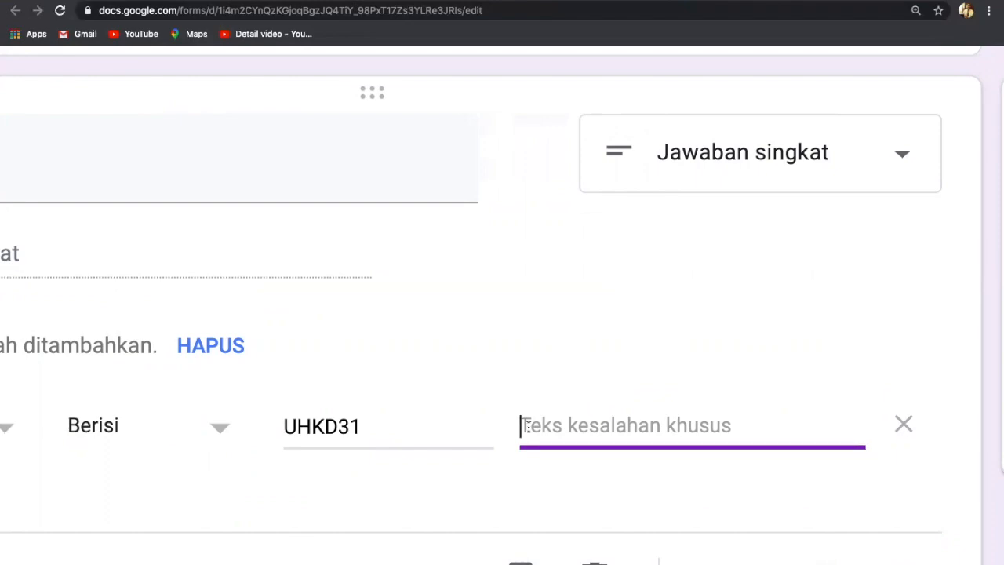
pyautogui.write('Maaf T')
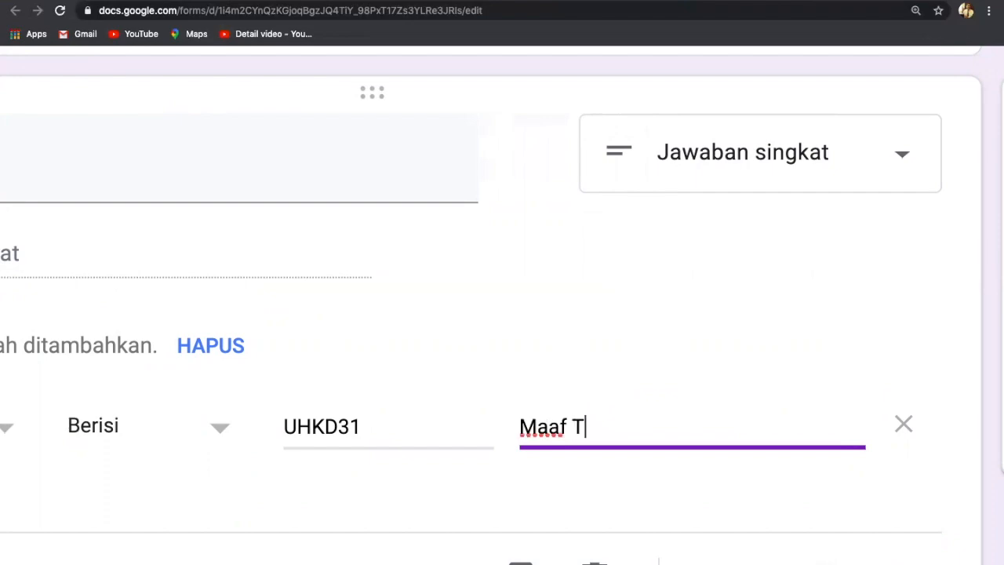
pyautogui.write('oken yan')
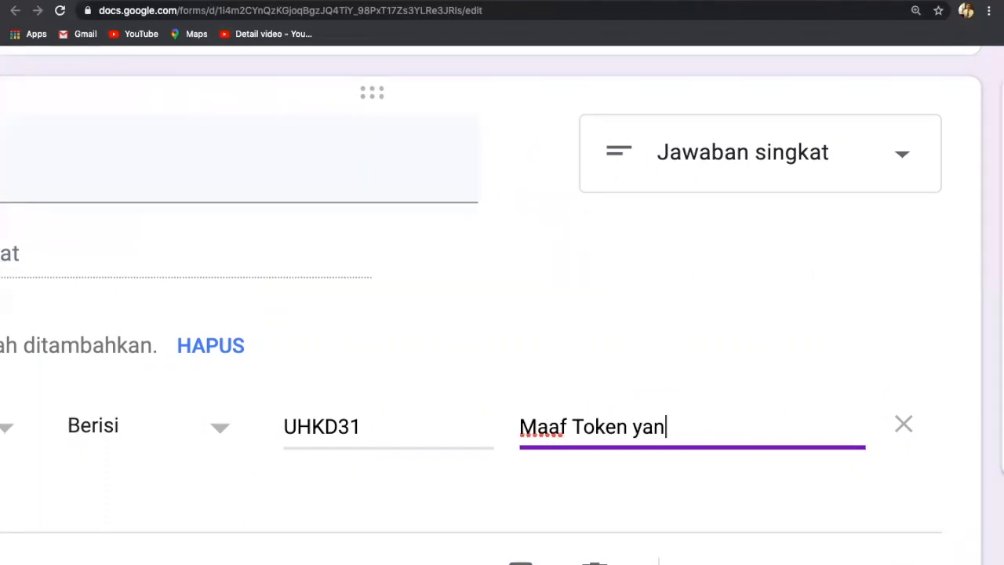
pyautogui.write('g and')
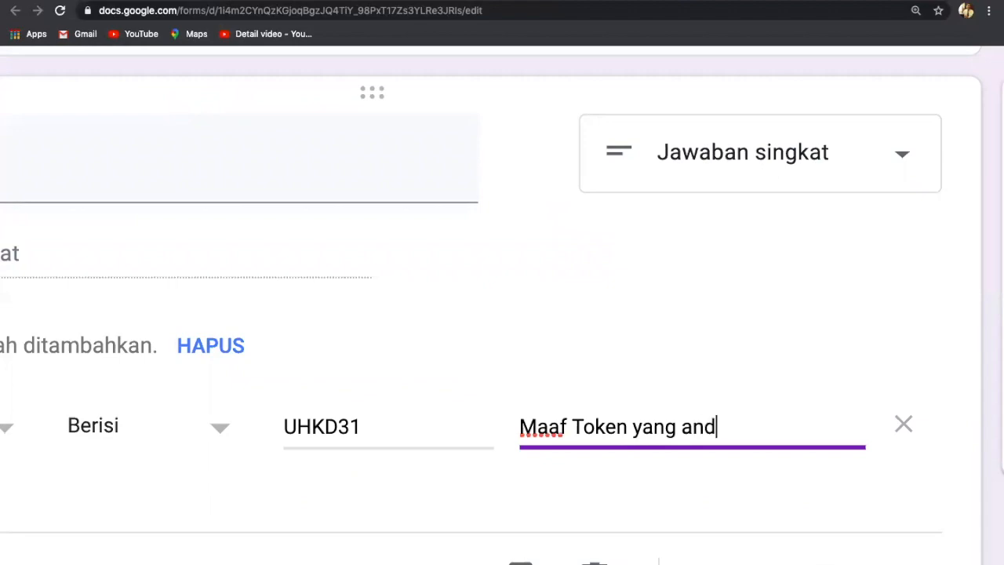
pyautogui.write('a masu')
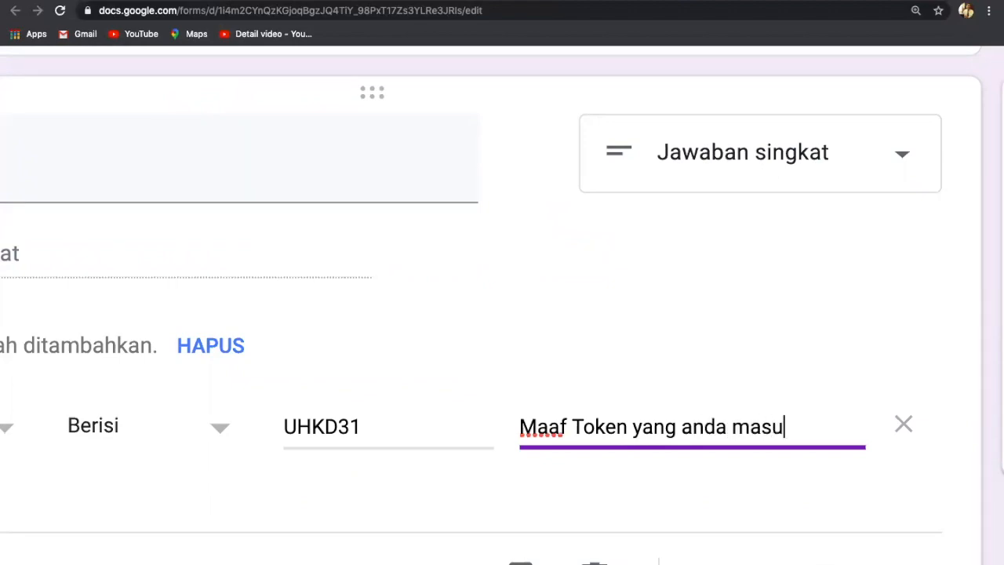
pyautogui.write('kan sala')
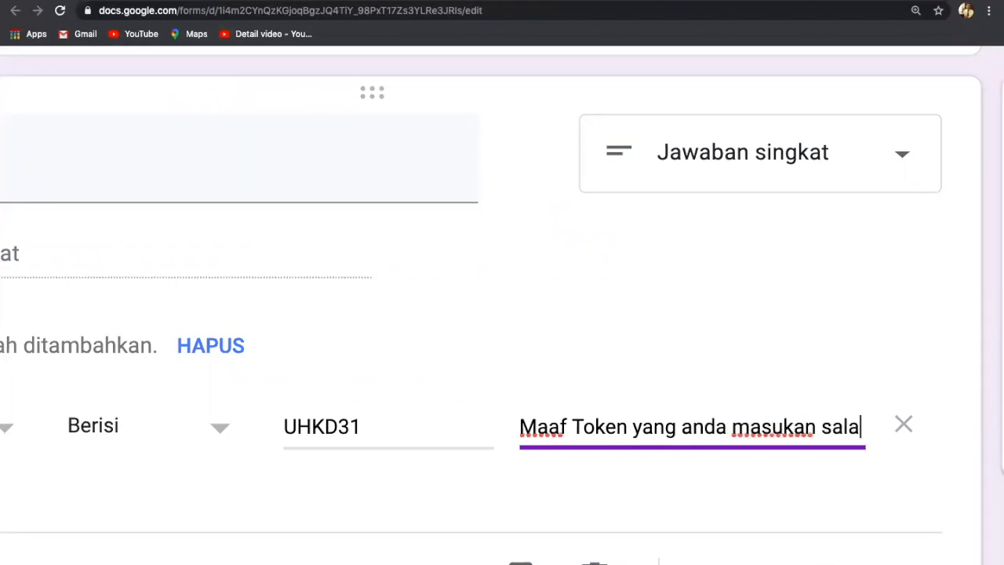
pyautogui.write('h sialak')
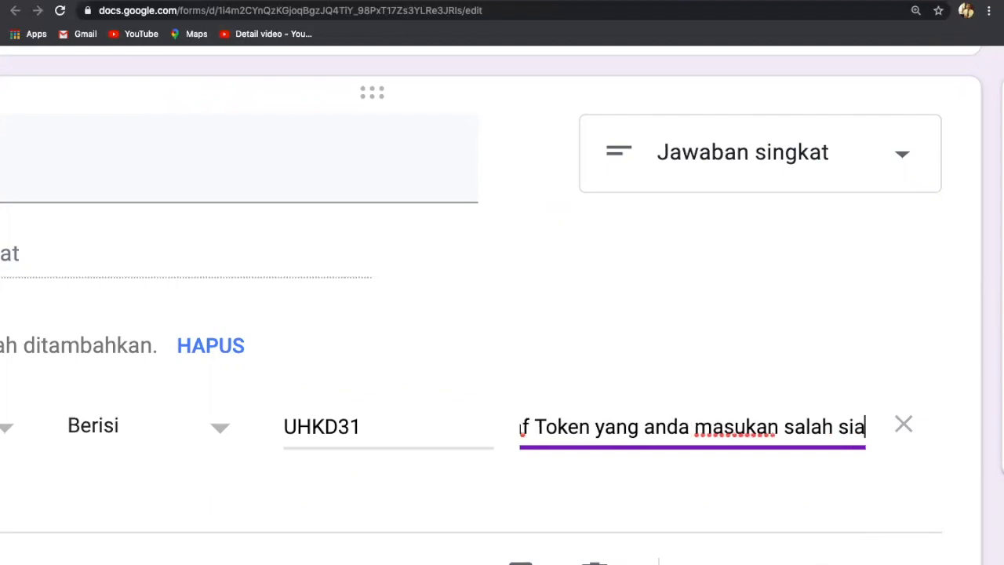
pyautogui.press('BackSpace')
pyautogui.press('BackSpace')
pyautogui.press('BackSpace')
pyautogui.press('BackSpace')
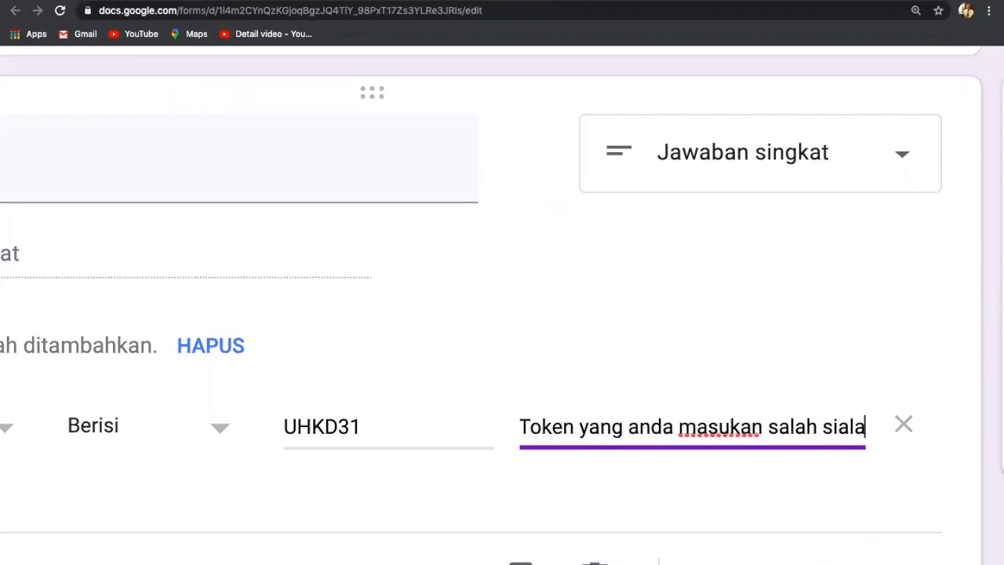
pyautogui.write('l')
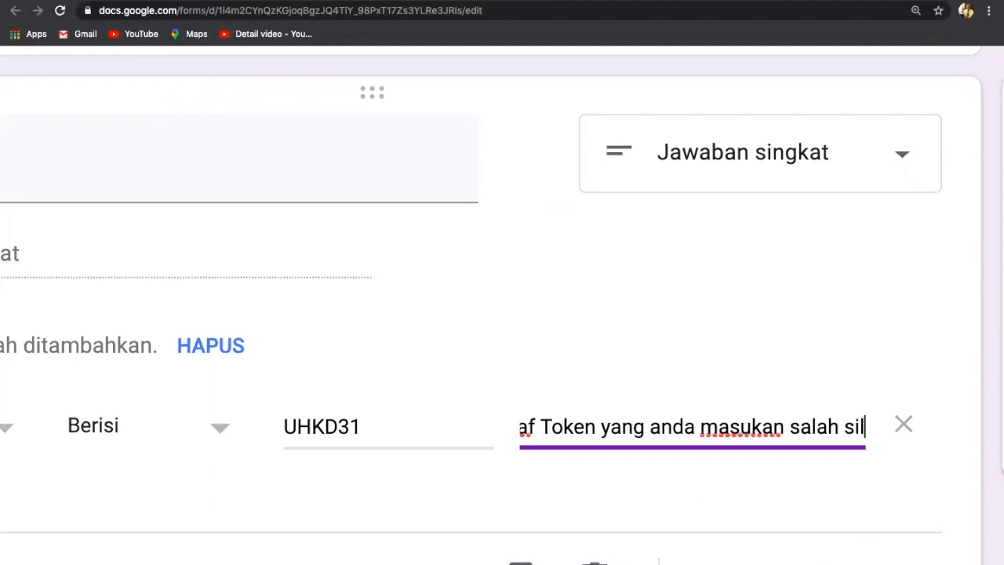
pyautogui.write('akan co')
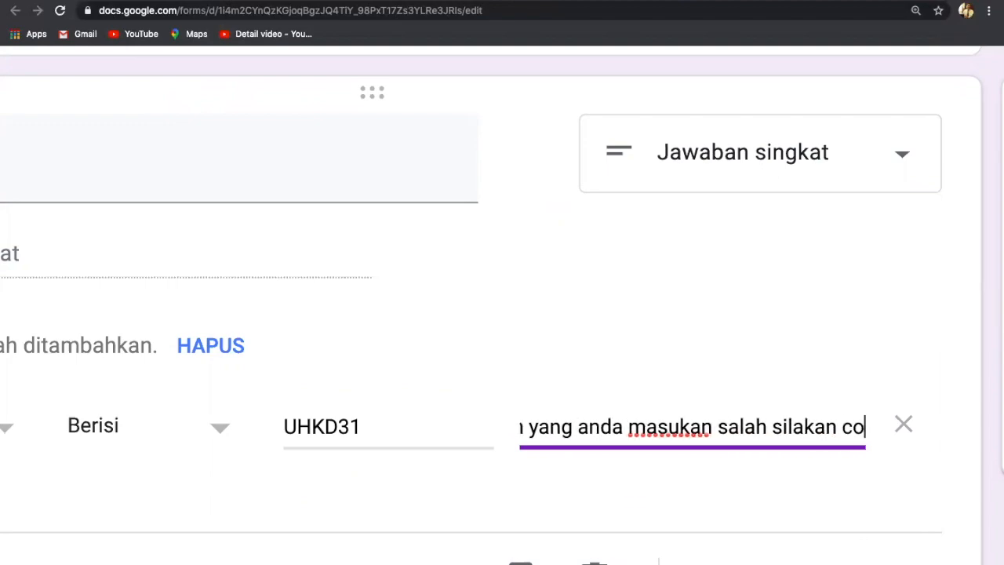
pyautogui.write('ba lagi')
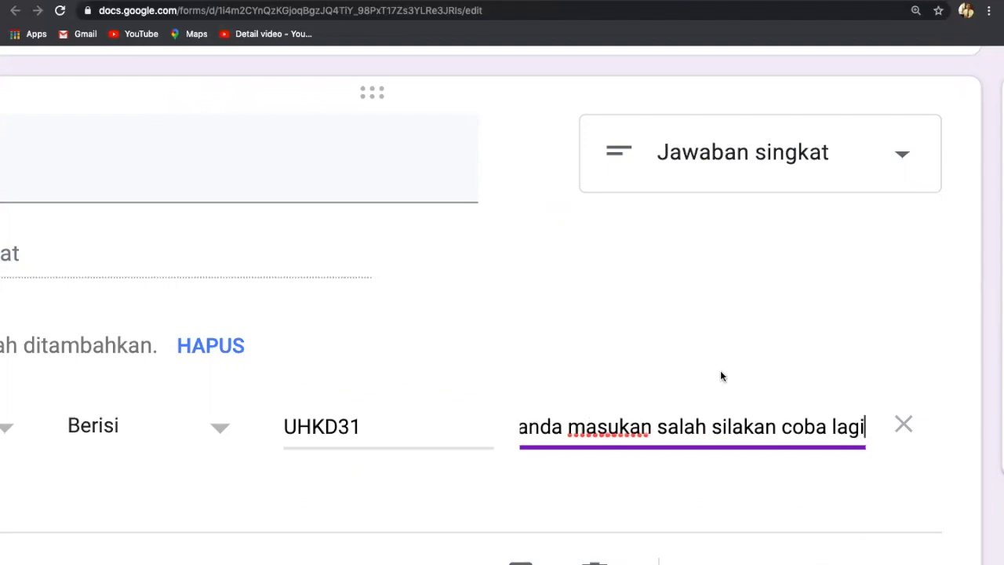
pyautogui.scroll(-5, 715, 387)
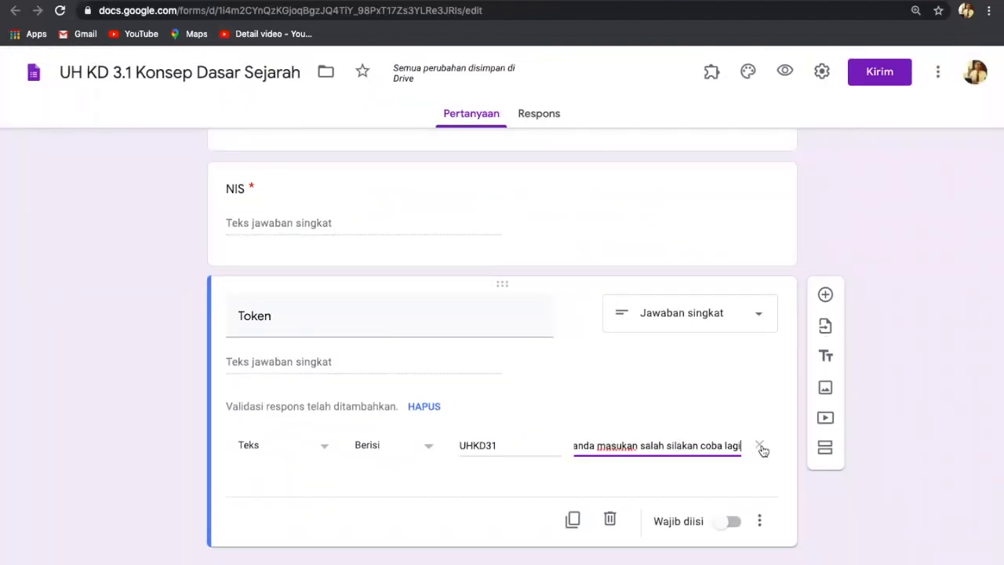
pyautogui.click(735, 522)
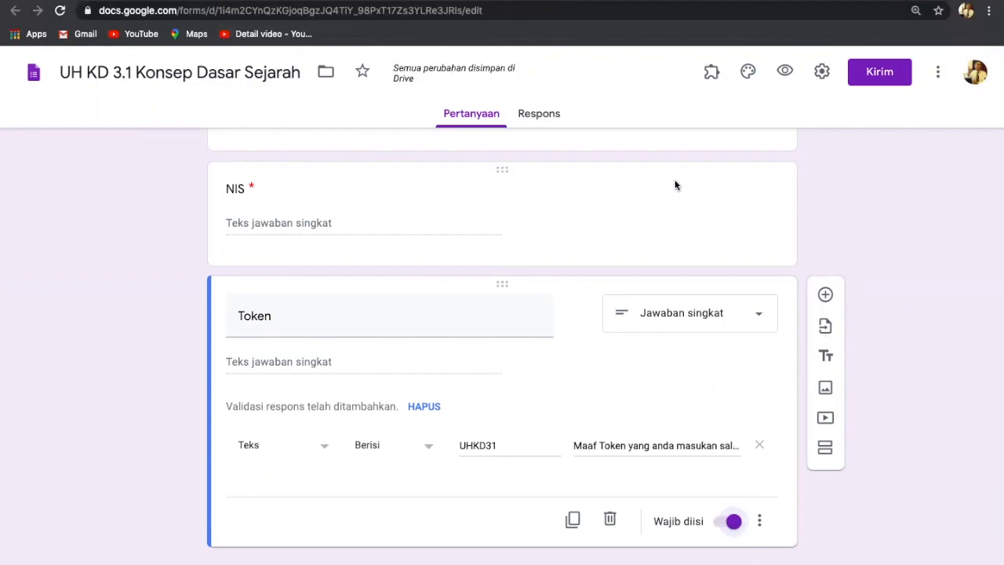
pyautogui.scroll(4, 675, 185)
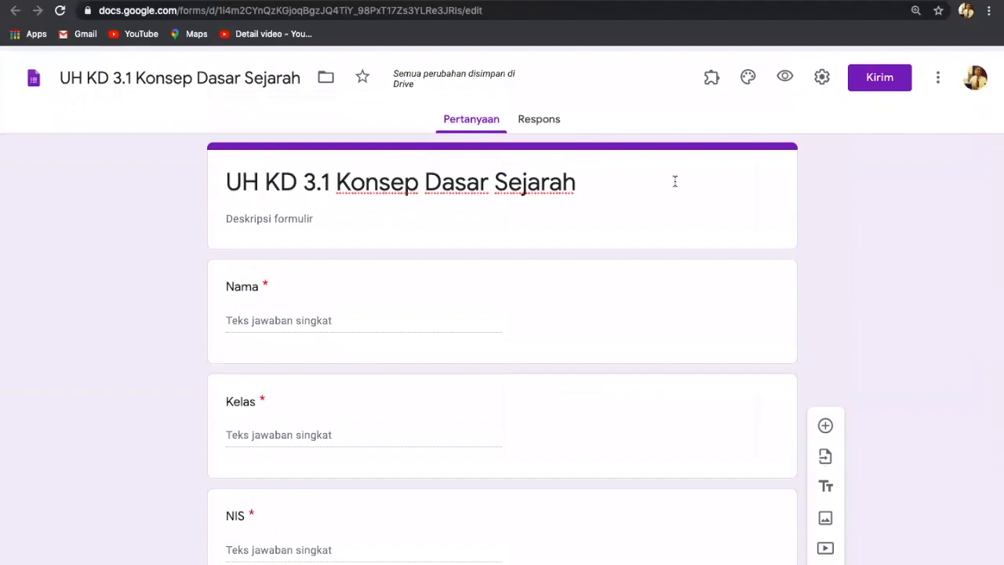
pyautogui.scroll(-1, 675, 185)
pyautogui.scroll(-2, 674, 185)
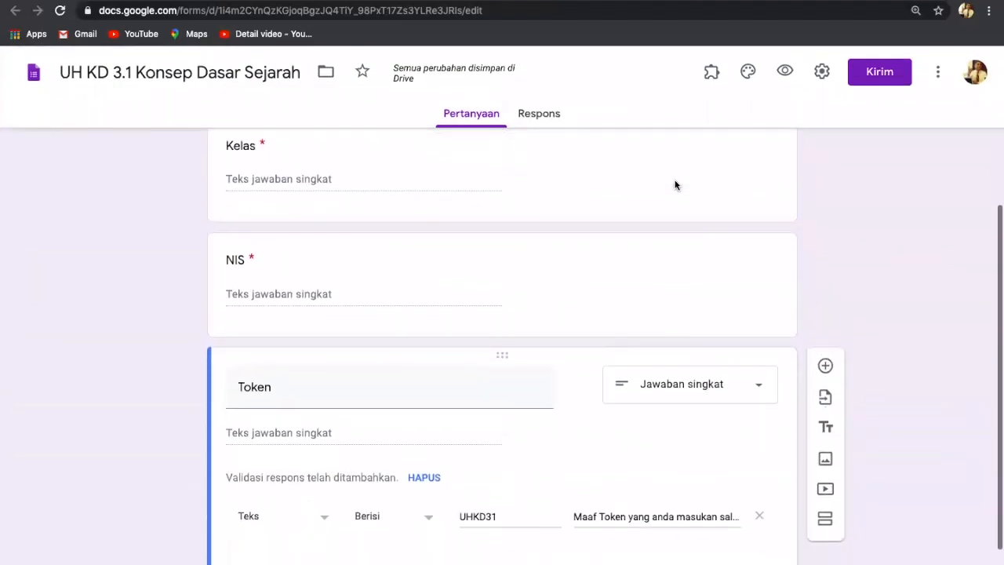
pyautogui.scroll(3, 675, 185)
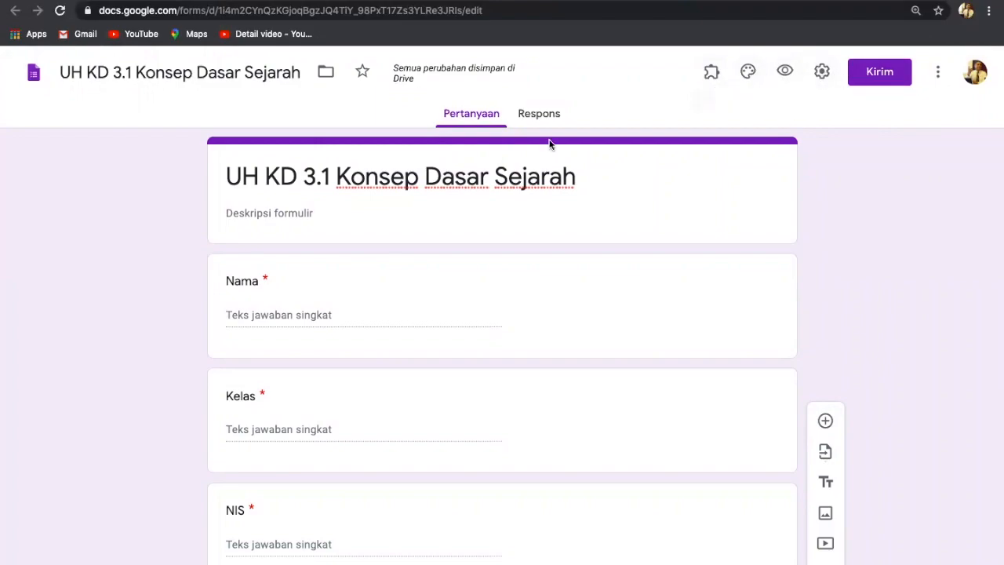
# Set the form header to the dark blue light-streak image from Kantor dan Sekolah.
pyautogui.click(748, 72)
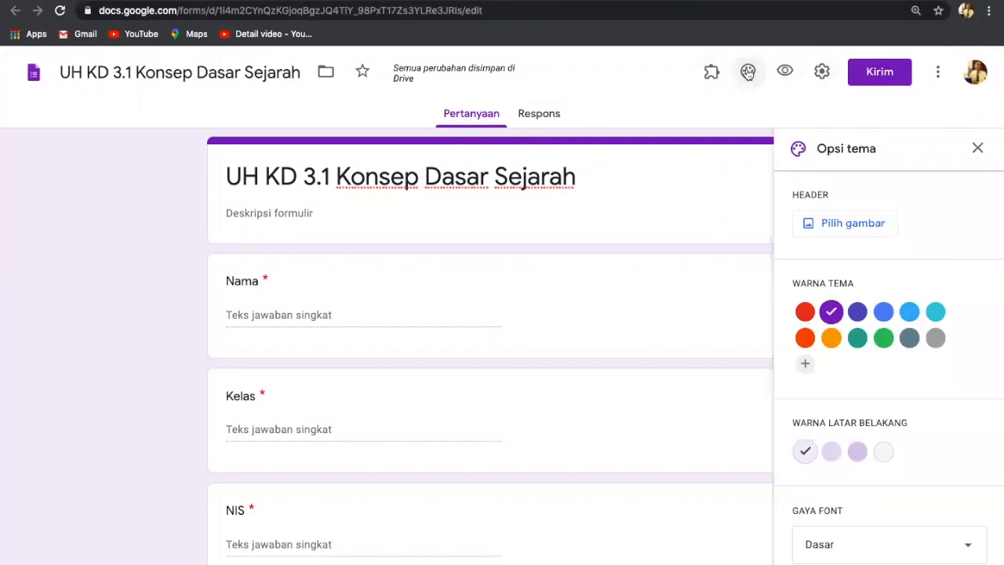
pyautogui.click(849, 224)
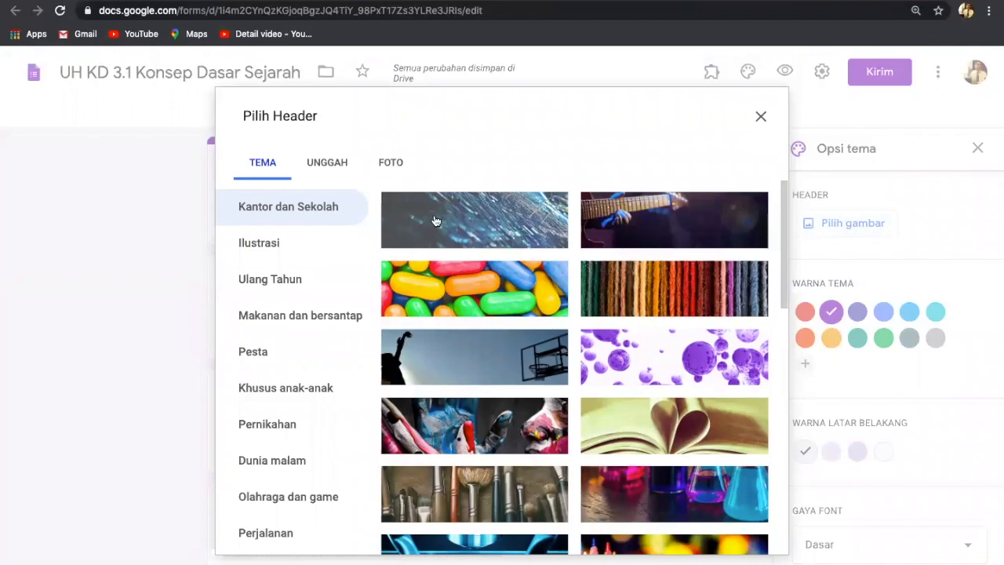
pyautogui.click(483, 218)
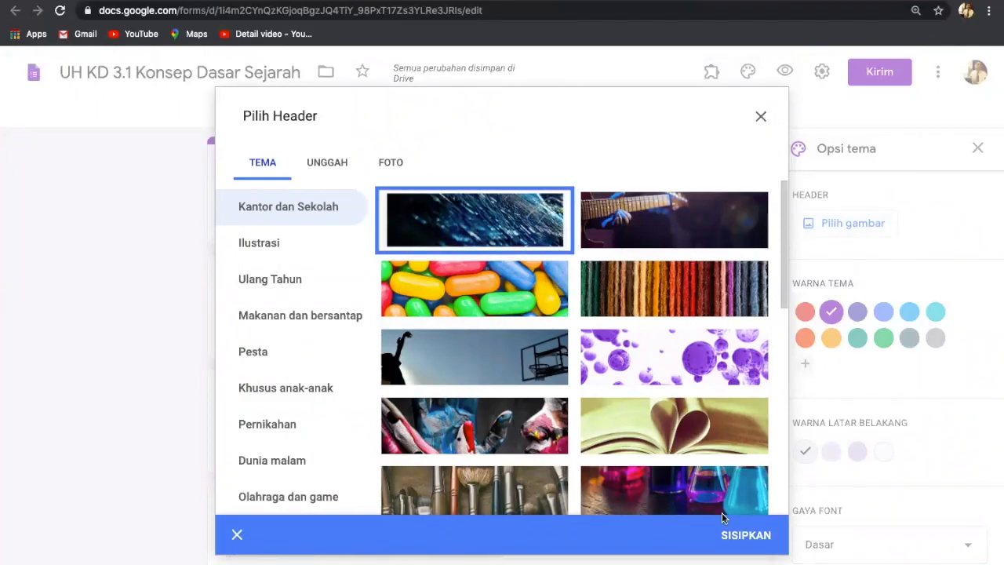
pyautogui.click(738, 536)
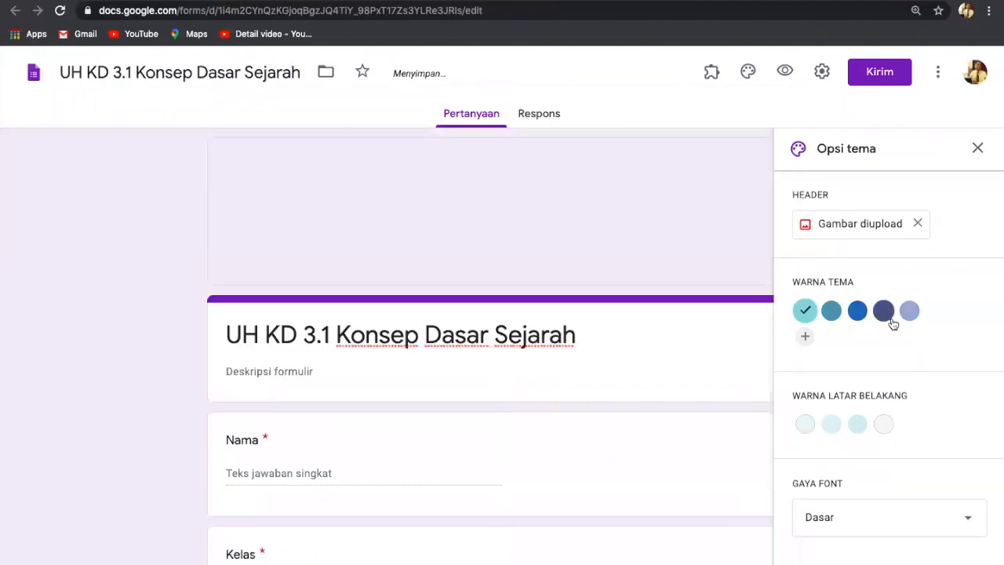
# Switch the theme colour to blue and close the theme options.
pyautogui.click(857, 312)
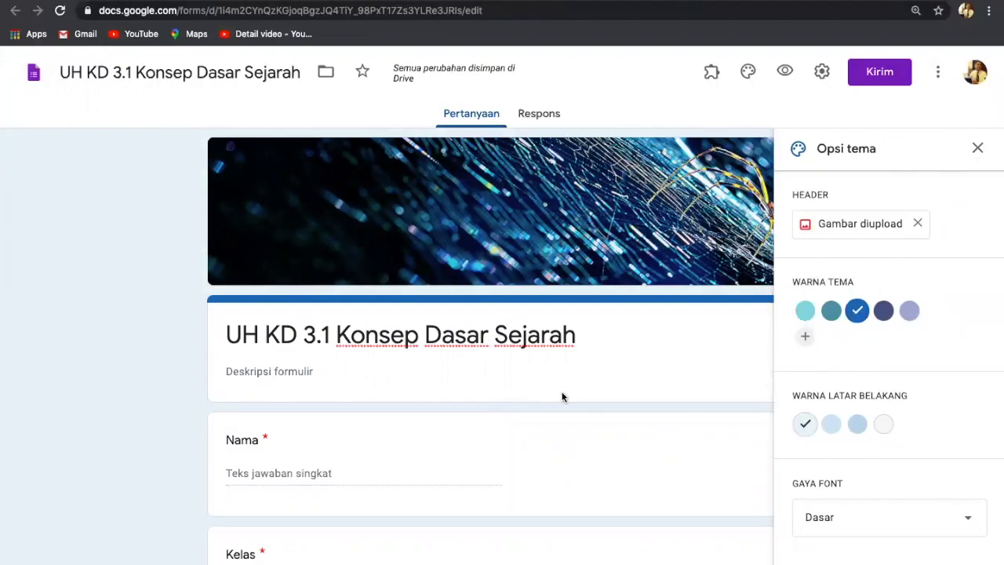
pyautogui.scroll(-2, 562, 397)
pyautogui.scroll(-5, 562, 397)
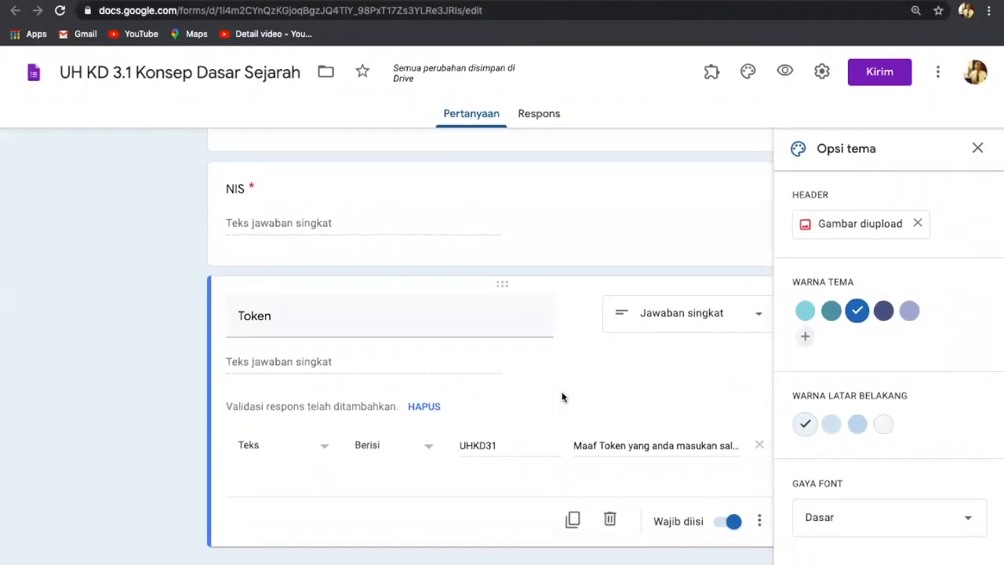
pyautogui.scroll(4, 562, 397)
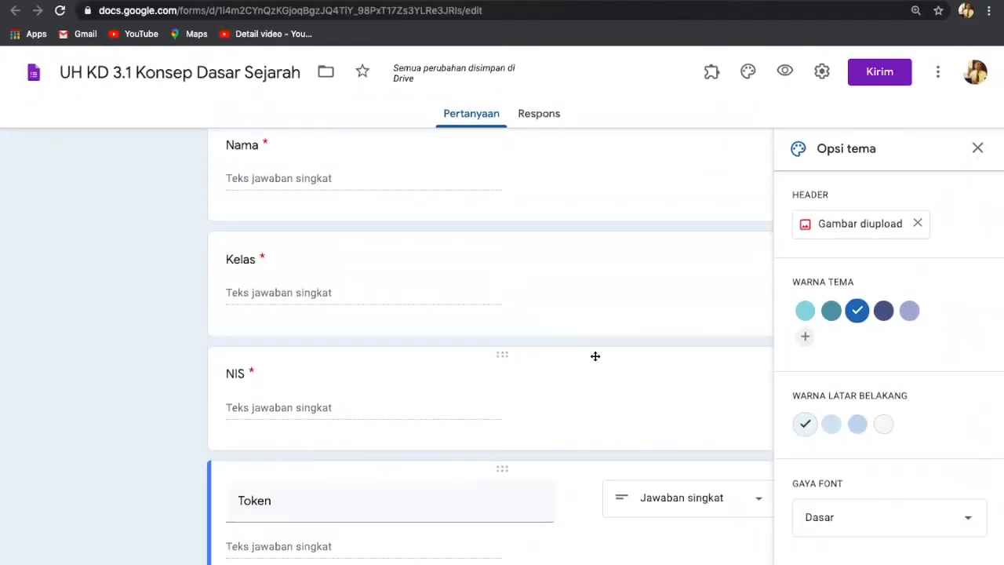
pyautogui.scroll(-4, 919, 423)
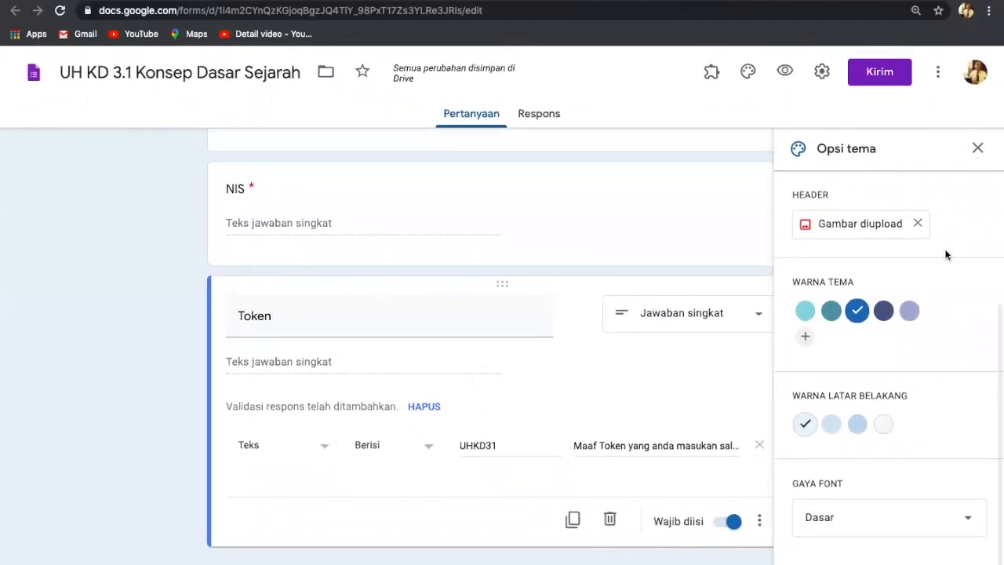
pyautogui.click(978, 148)
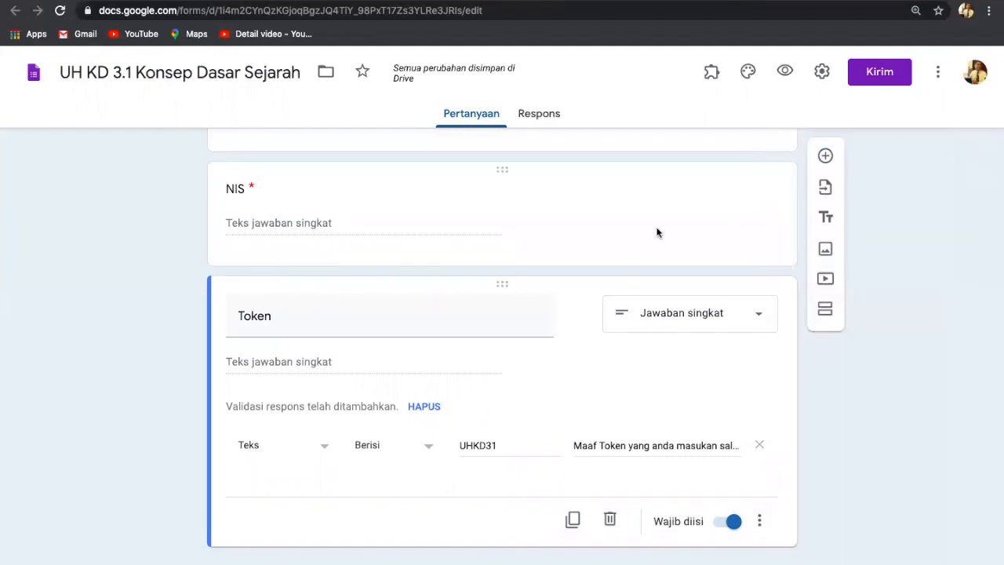
pyautogui.scroll(8, 659, 233)
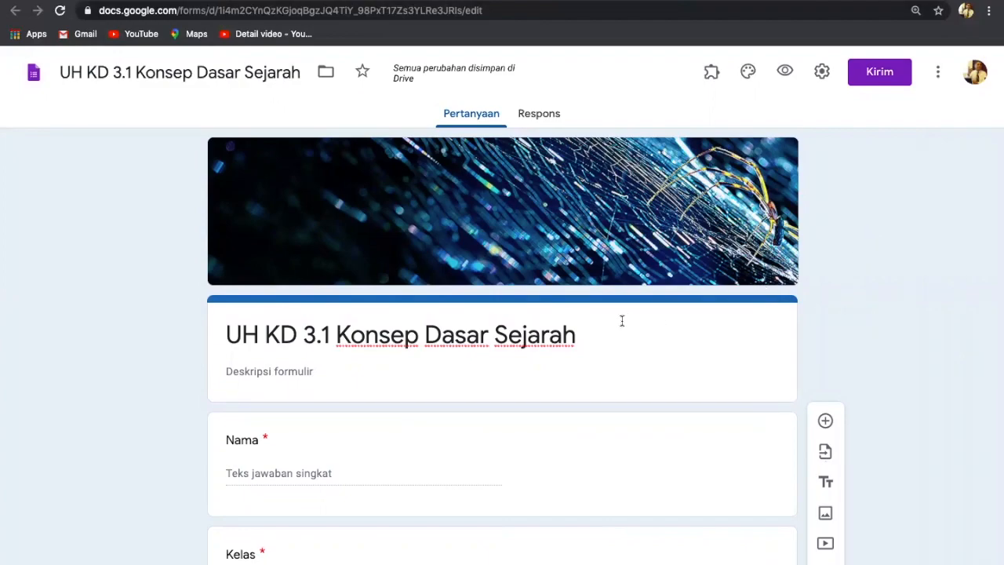
pyautogui.scroll(-6, 619, 333)
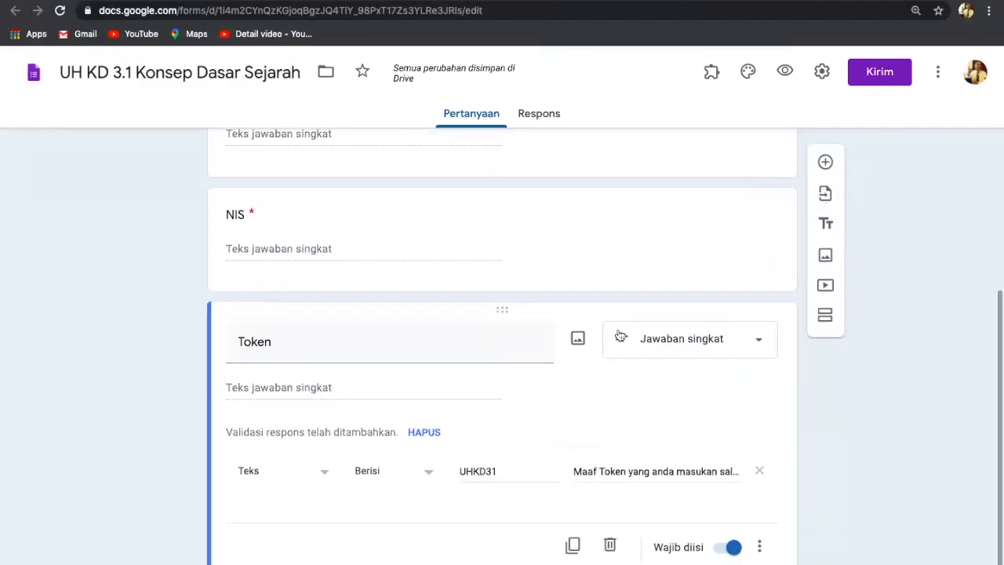
pyautogui.scroll(-1, 621, 336)
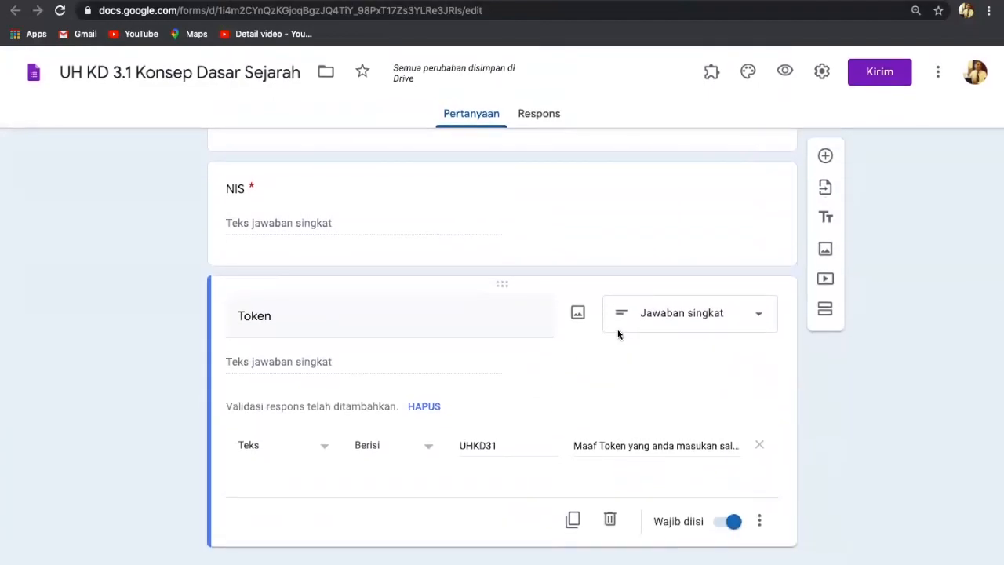
pyautogui.scroll(1, 621, 336)
pyautogui.scroll(5, 620, 336)
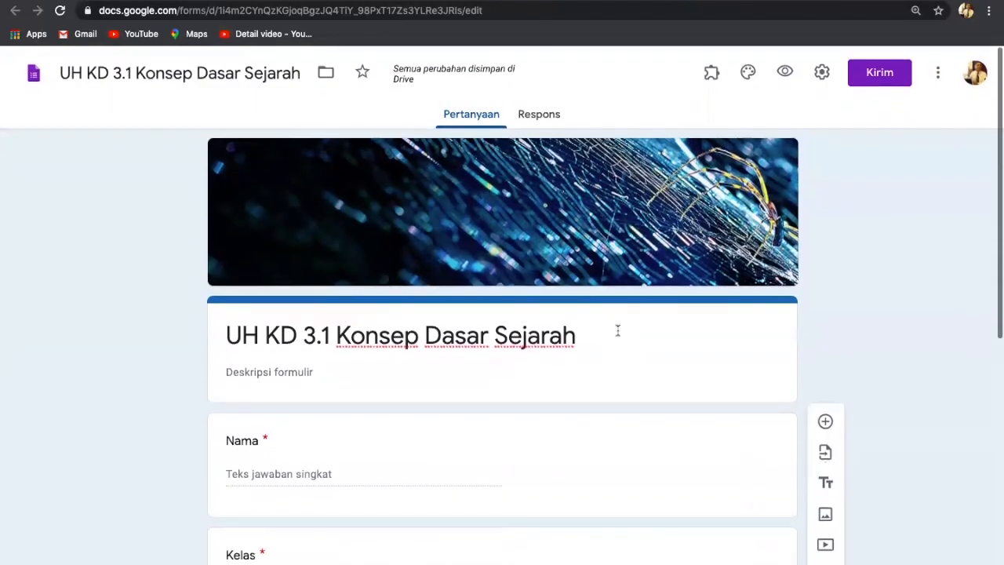
pyautogui.scroll(-3, 617, 334)
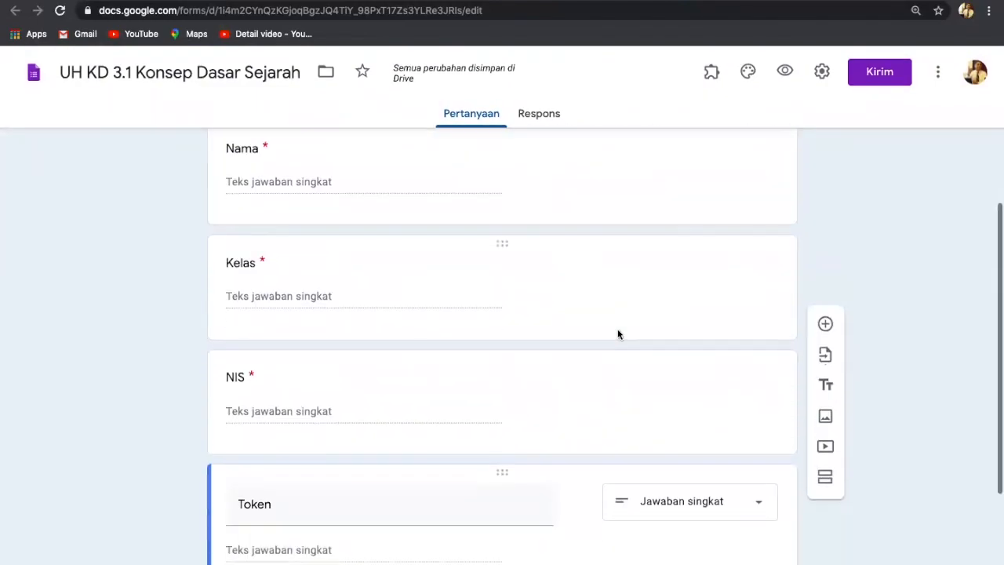
pyautogui.scroll(-2, 617, 334)
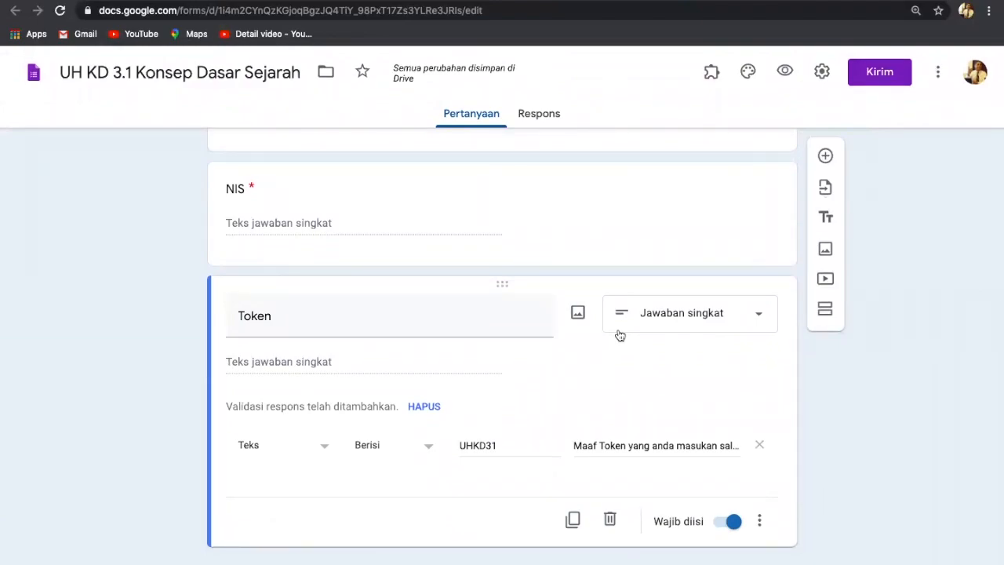
pyautogui.click(785, 70)
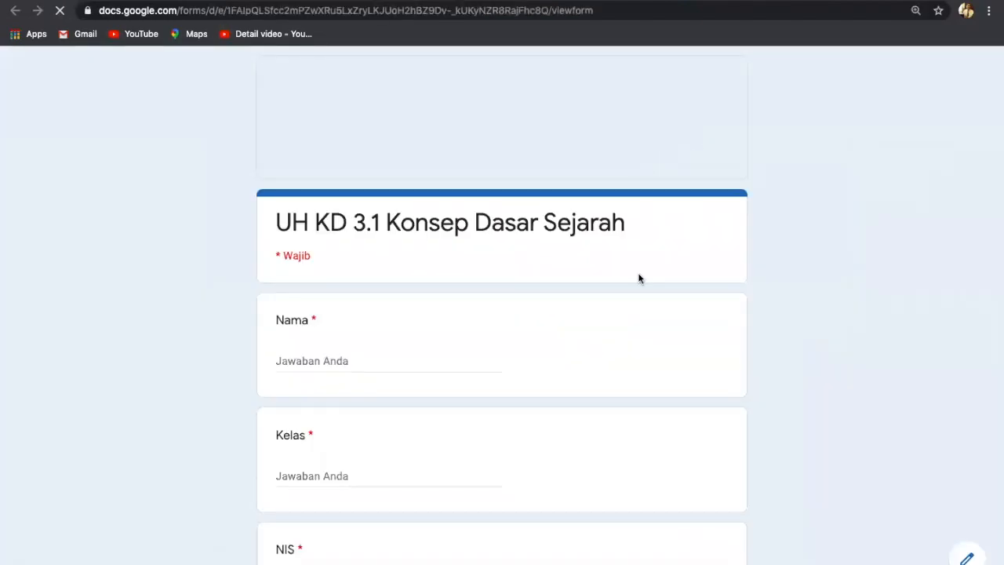
pyautogui.scroll(-4, 640, 307)
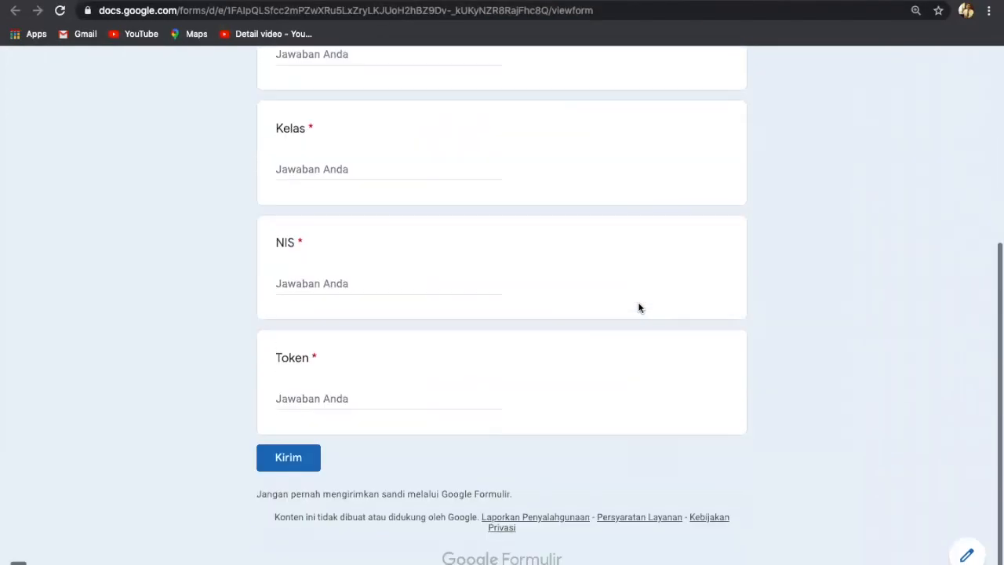
pyautogui.scroll(4, 639, 308)
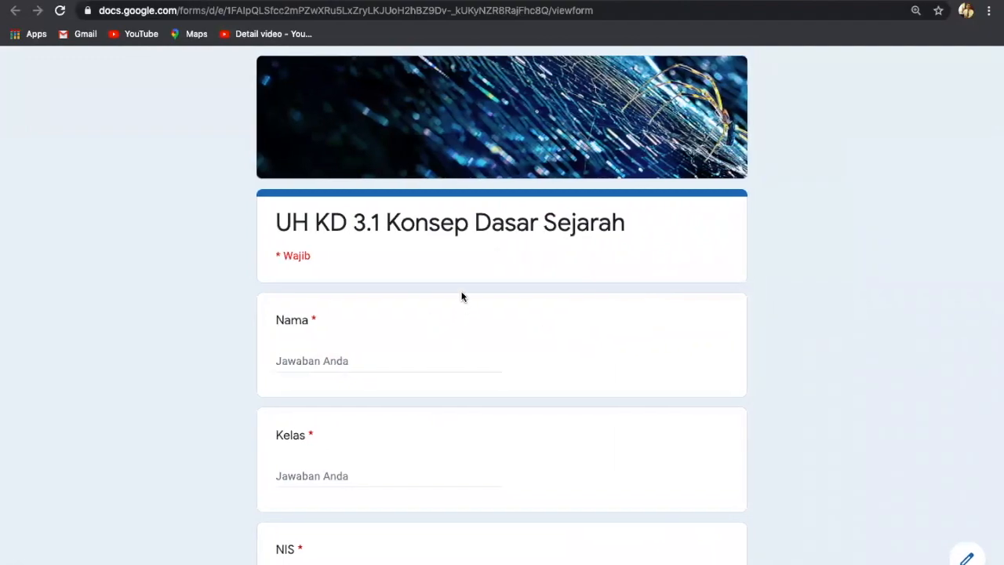
pyautogui.keyDown('ctrl'); pyautogui.scroll(5, 461, 297); pyautogui.keyUp('ctrl')
pyautogui.scroll(-4, 461, 297)
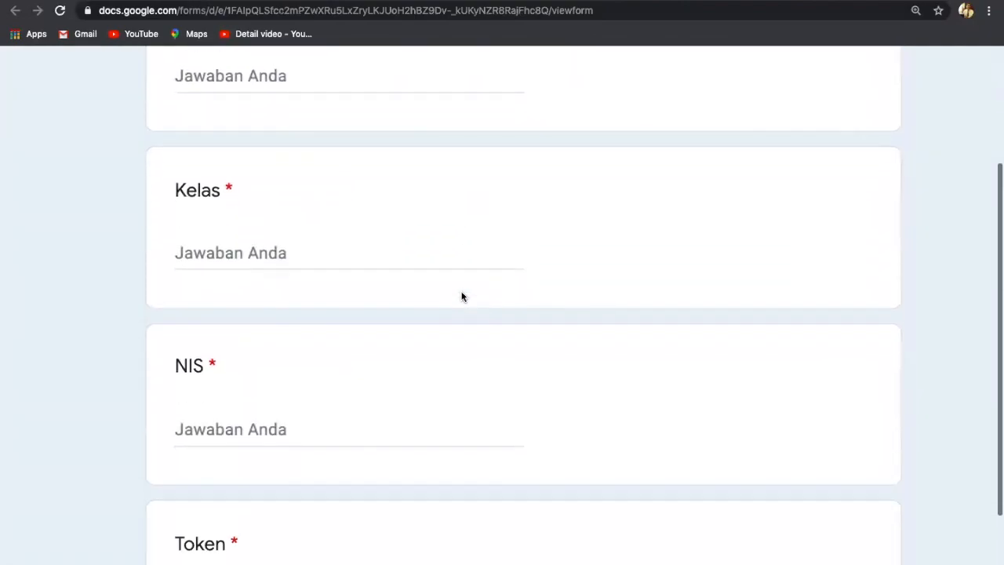
pyautogui.scroll(-4, 462, 297)
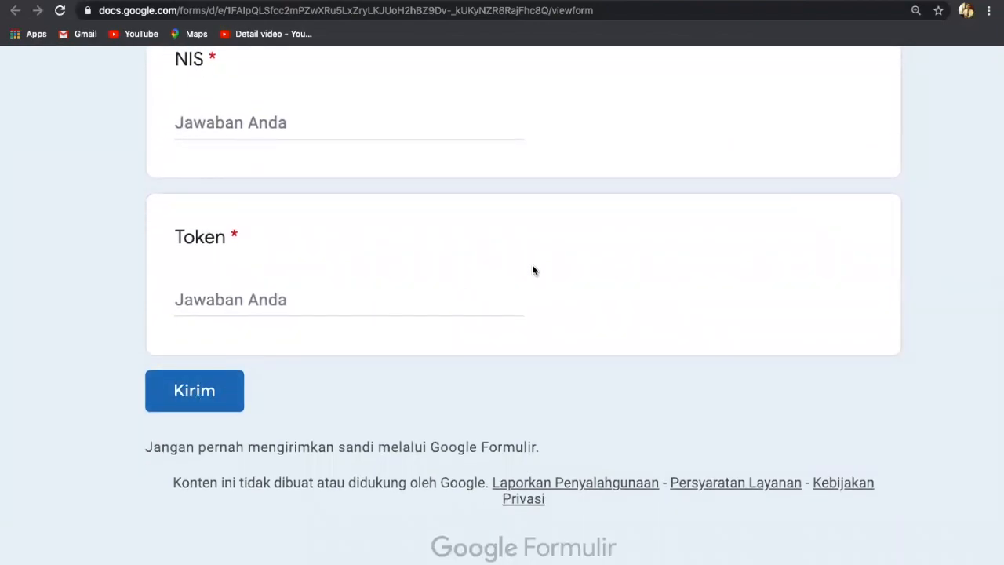
pyautogui.hotkey('ctrl', '-')
pyautogui.hotkey('ctrl', '-')
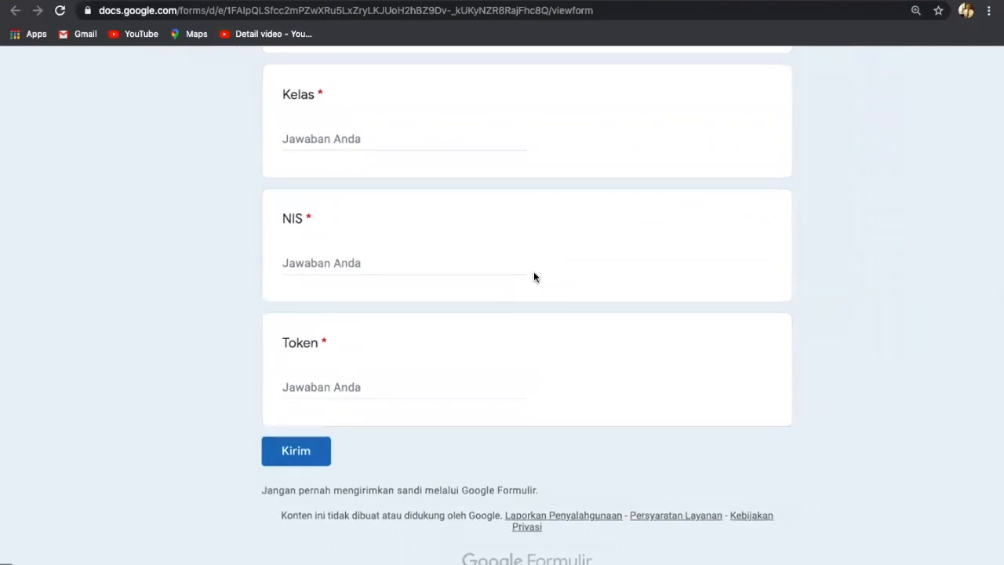
pyautogui.scroll(5, 534, 272)
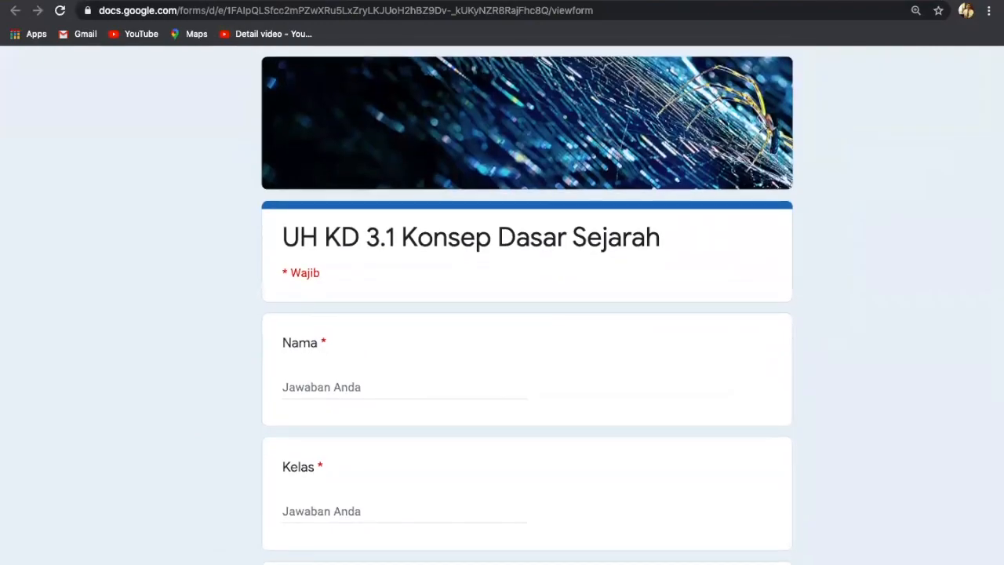
pyautogui.hotkey('ctrl', 'shift', 'Tab')
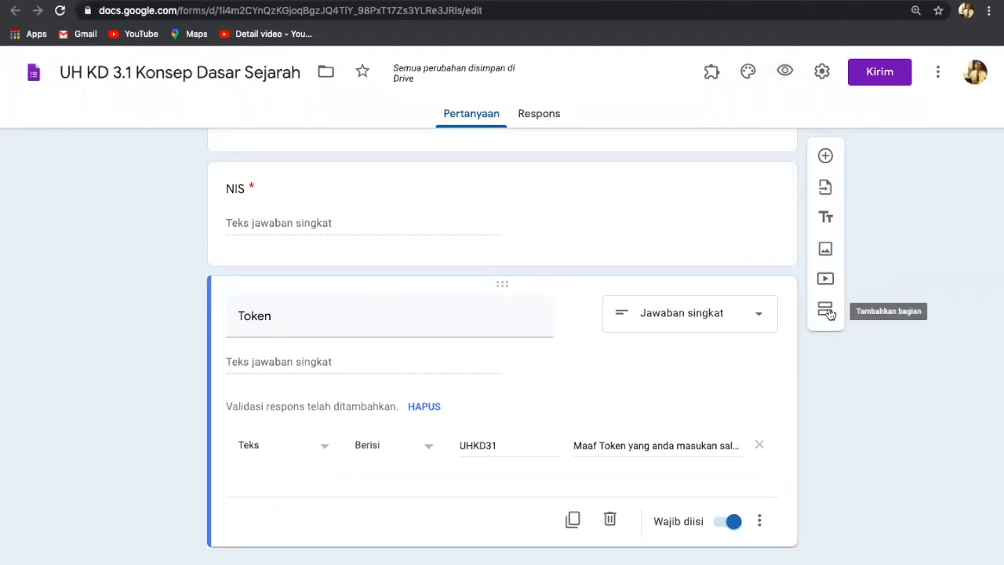
# Add a section after Token titled 'Soal Ujian' with a blank question in it.
pyautogui.scroll(3, 830, 314)
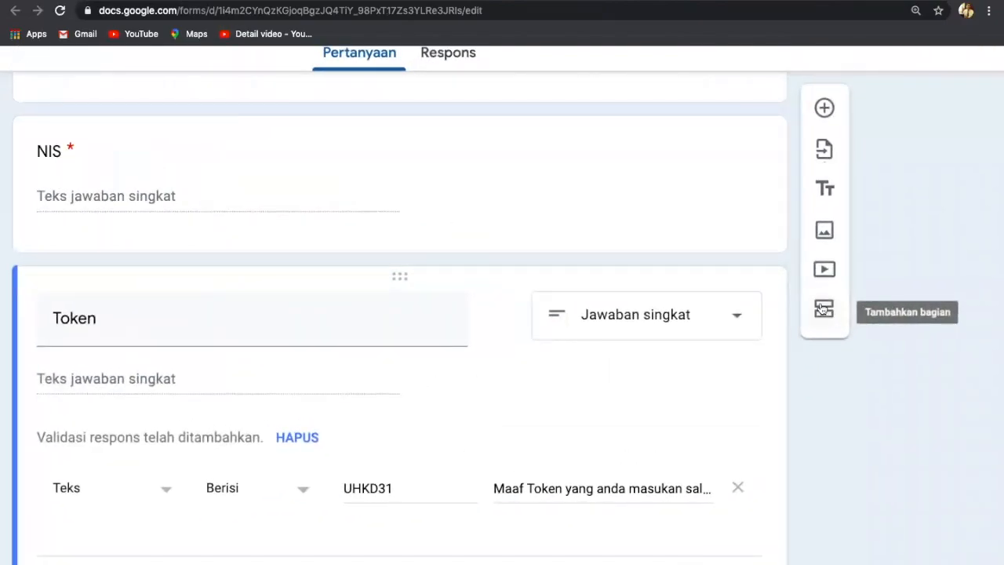
pyautogui.click(823, 310)
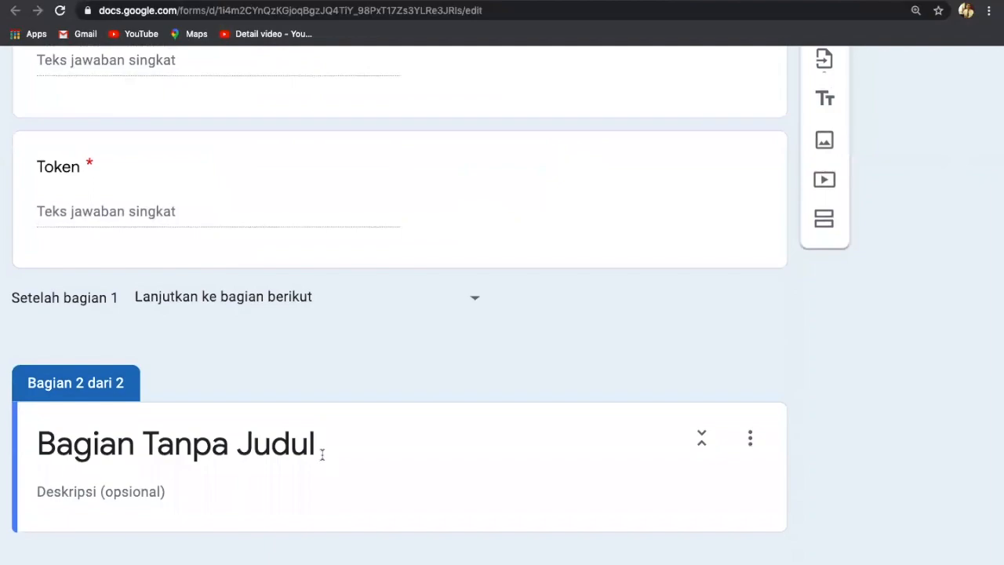
pyautogui.click(322, 455)
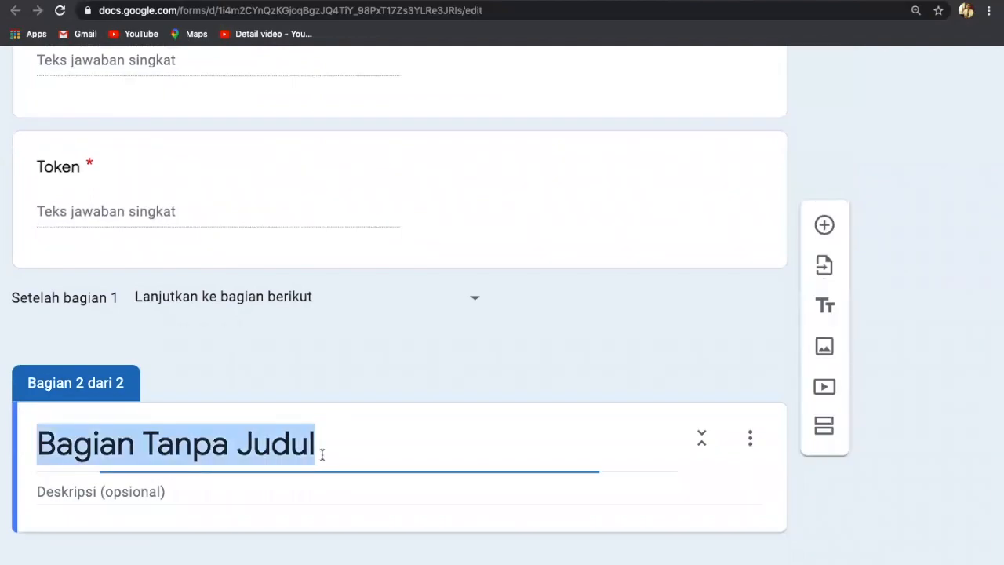
pyautogui.press('BackSpace')
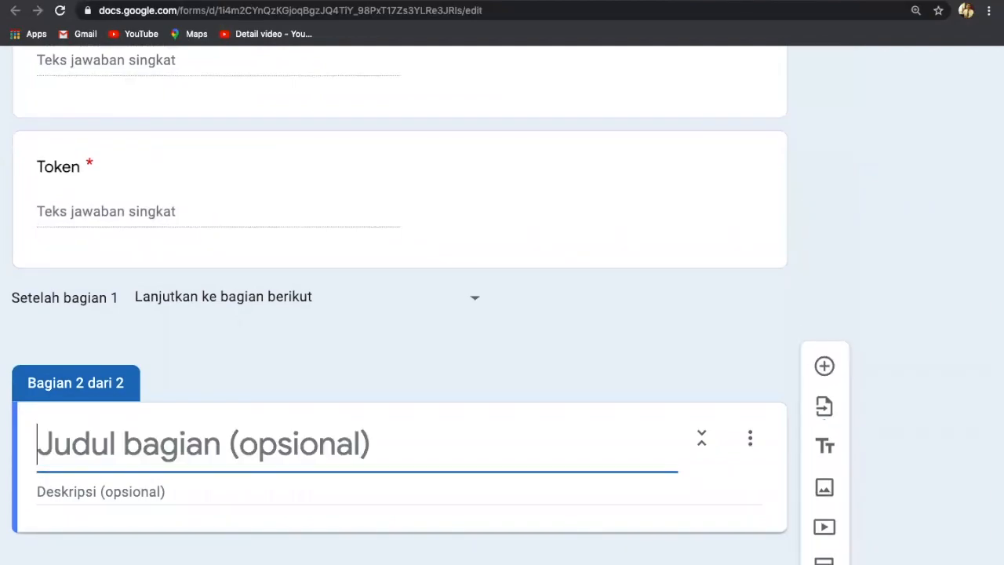
pyautogui.write('Soal')
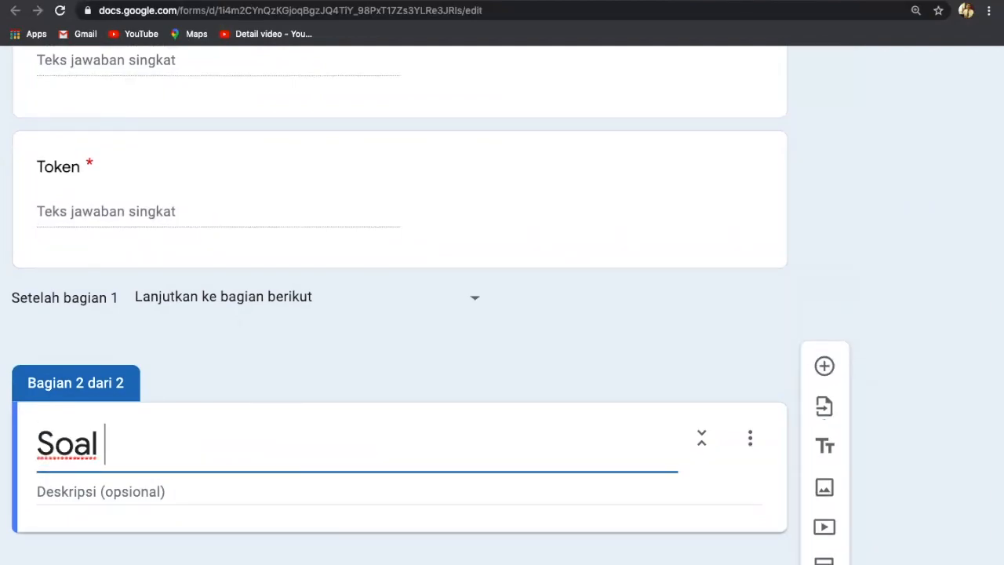
pyautogui.write(' Ujian')
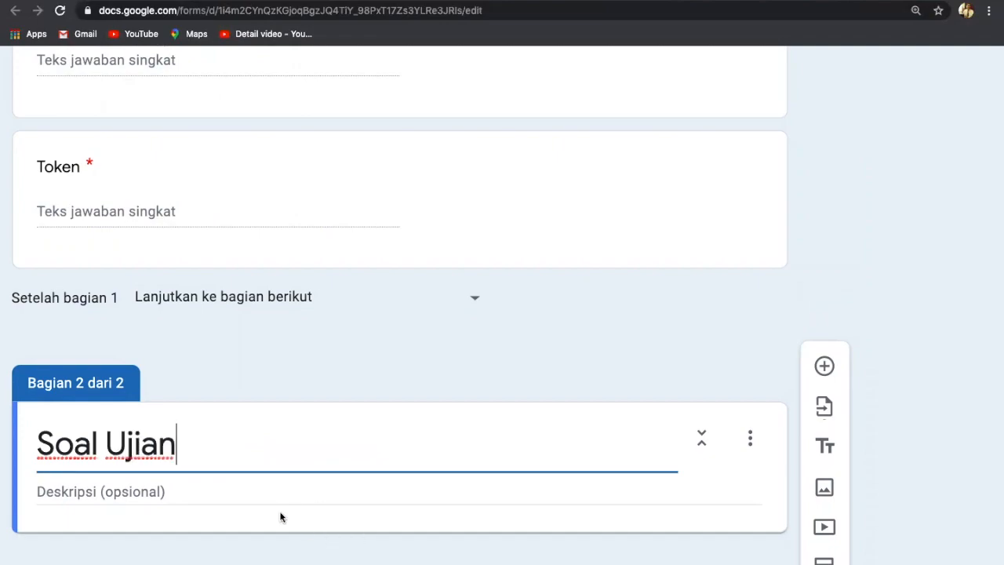
pyautogui.scroll(-1, 280, 513)
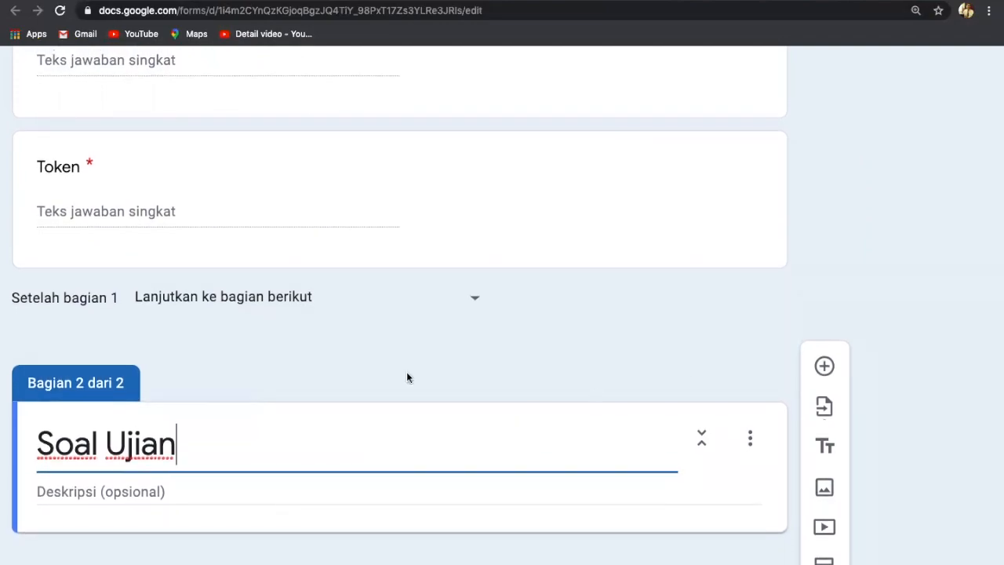
pyautogui.click(824, 367)
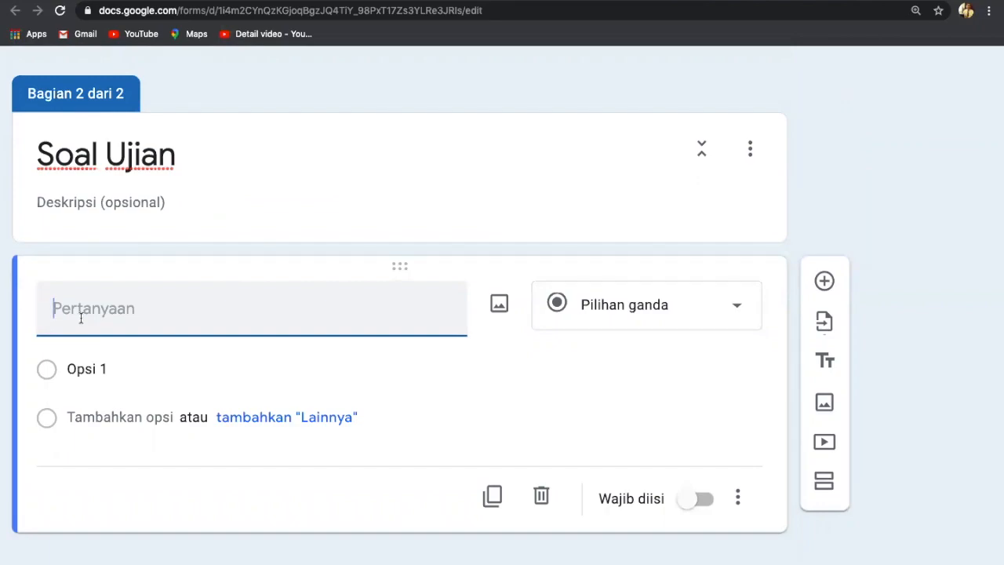
# Enter the question 'Sejarah berasal dari bahasa Arab yaitu Syajaratun yang artinya ...'.
pyautogui.write('Searah')
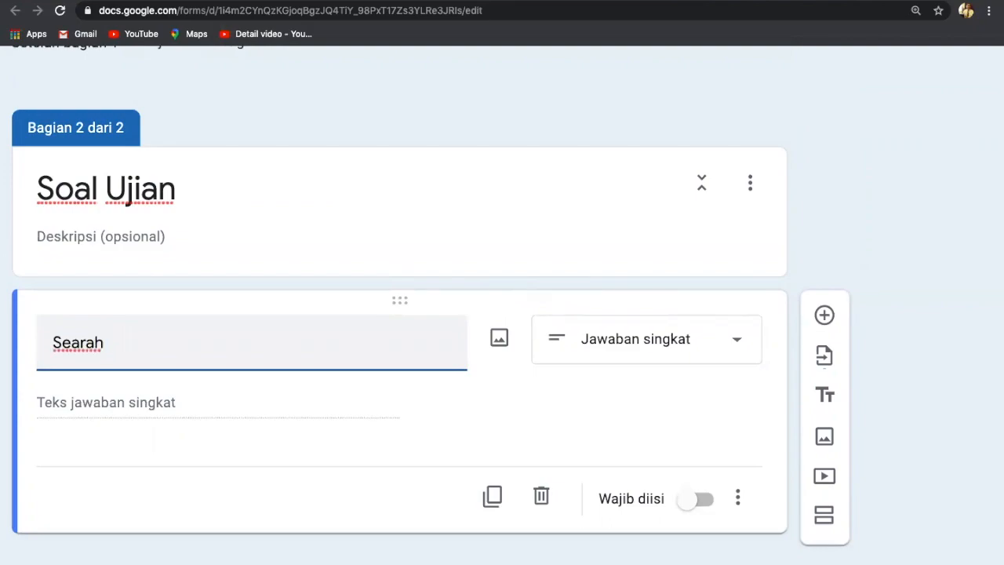
pyautogui.press('BackSpace')
pyautogui.press('BackSpace')
pyautogui.press('BackSpace')
pyautogui.press('BackSpace')
pyautogui.press('BackSpace')
pyautogui.write('arah')
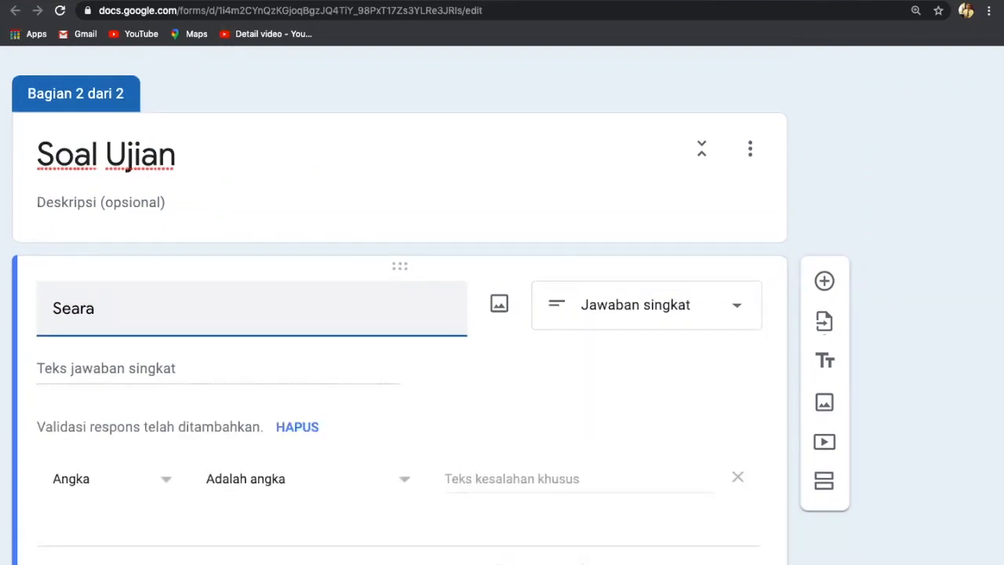
pyautogui.press('BackSpace')
pyautogui.press('BackSpace')
pyautogui.press('BackSpace')
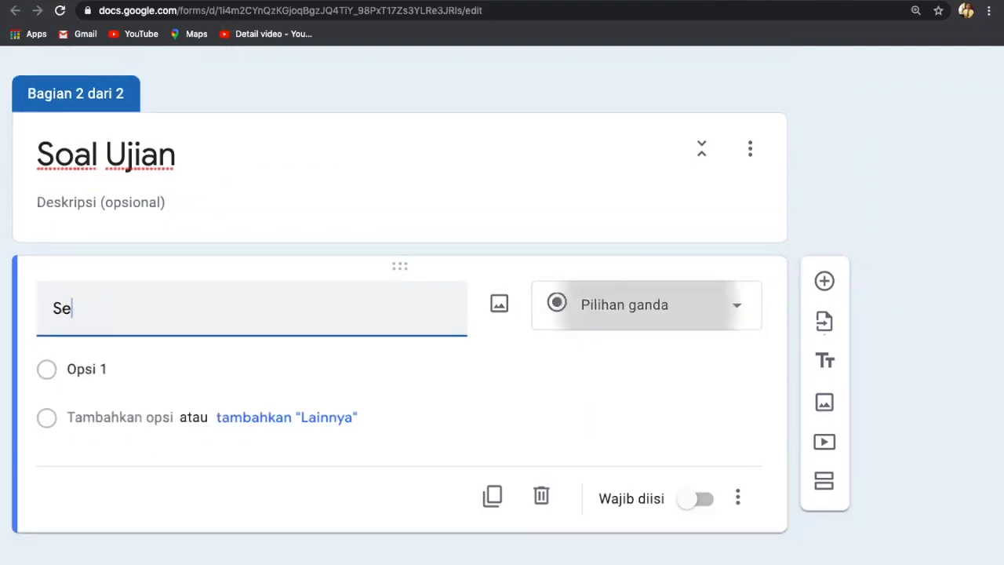
pyautogui.write('jarah')
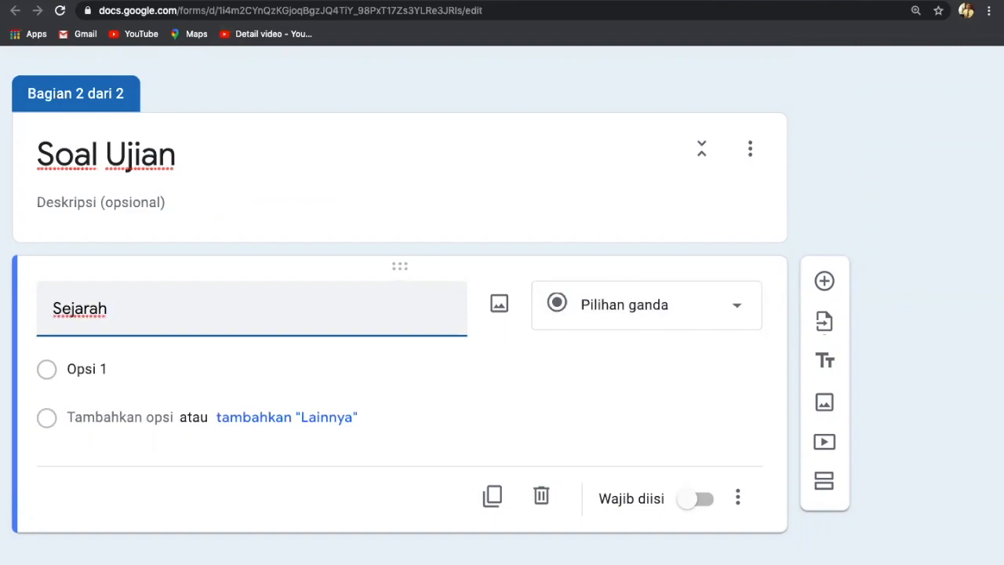
pyautogui.write(' V')
pyautogui.press('BackSpace')
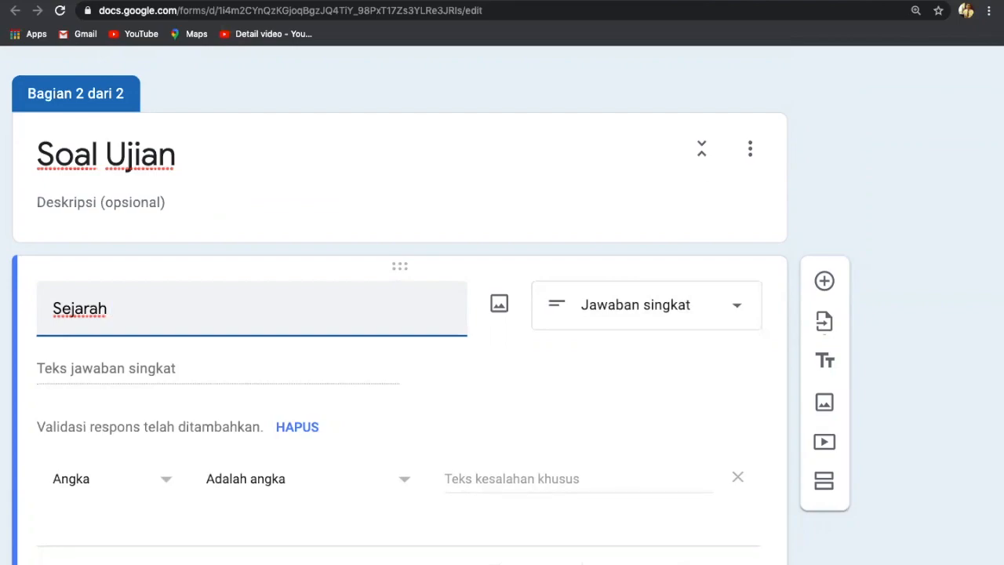
pyautogui.write('berasal dari bahsa')
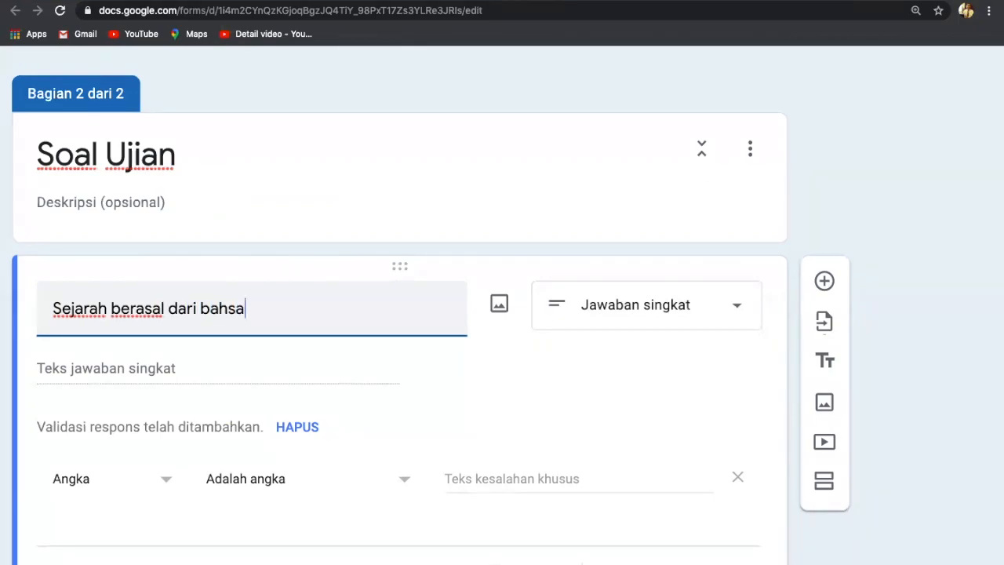
pyautogui.press('BackSpace')
pyautogui.press('BackSpace')
pyautogui.write('a')
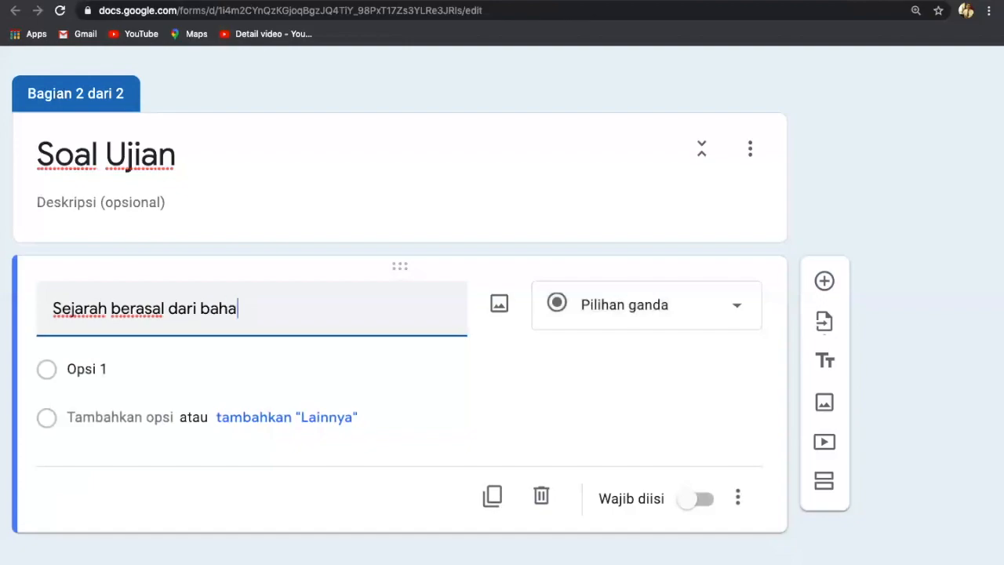
pyautogui.write('sa Arap')
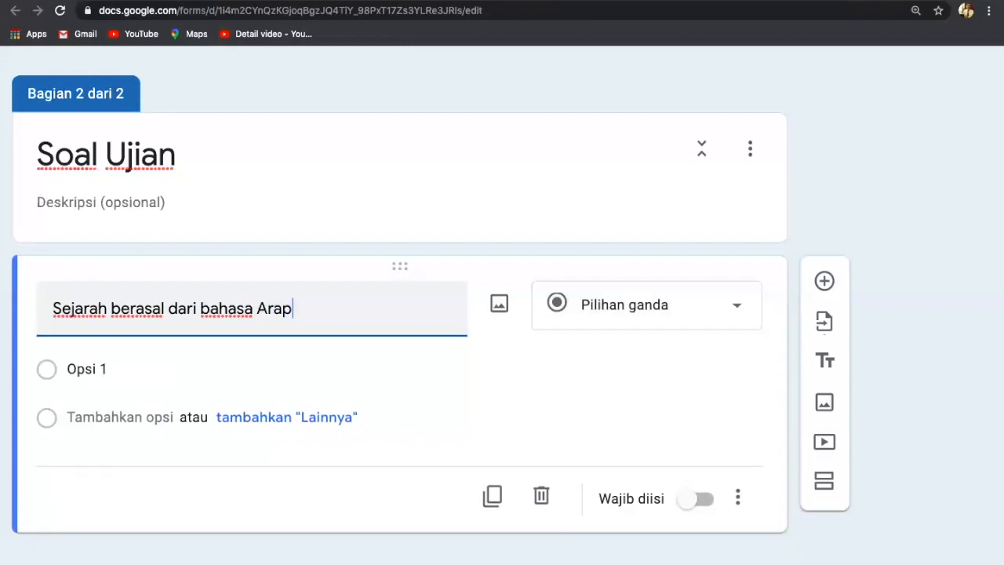
pyautogui.press('BackSpace')
pyautogui.write('b yaitu Sy')
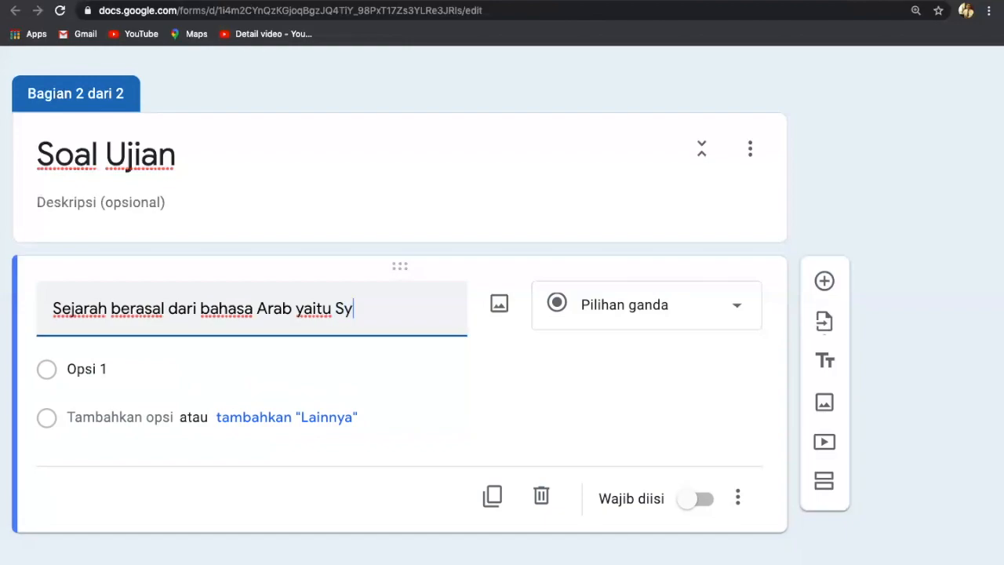
pyautogui.write('ajaratun')
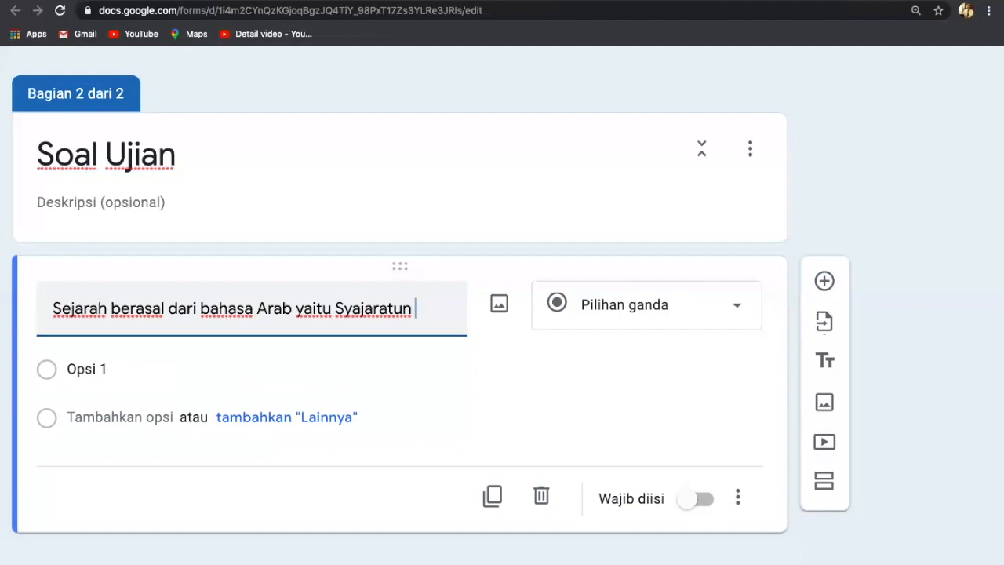
pyautogui.write('yang a')
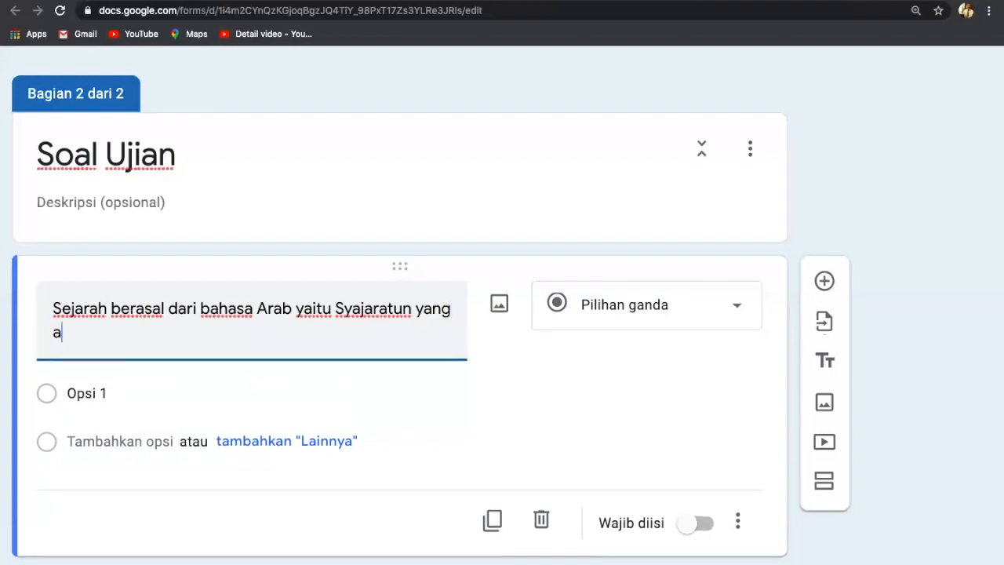
pyautogui.write('rtiny')
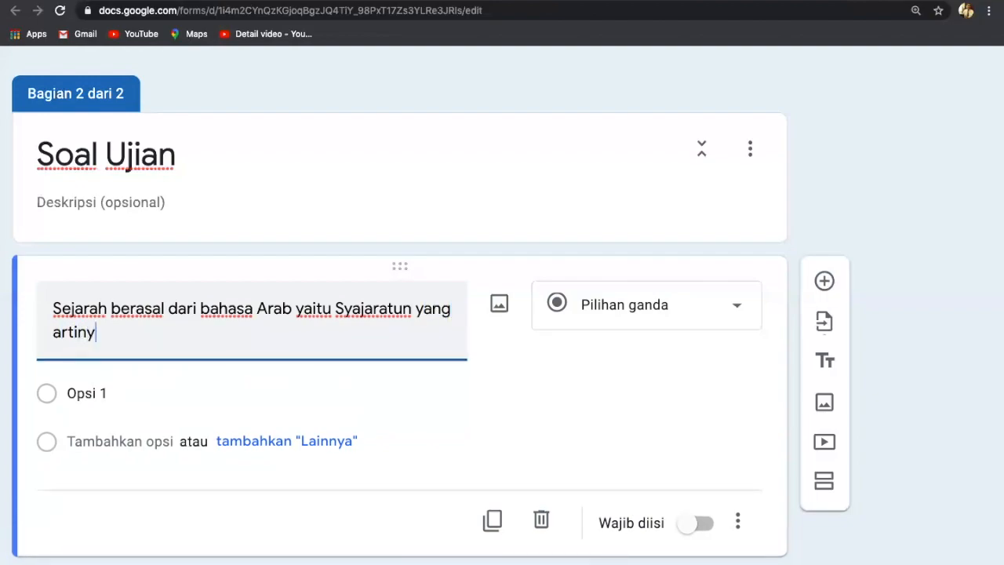
pyautogui.write('a ...')
pyautogui.click(738, 309)
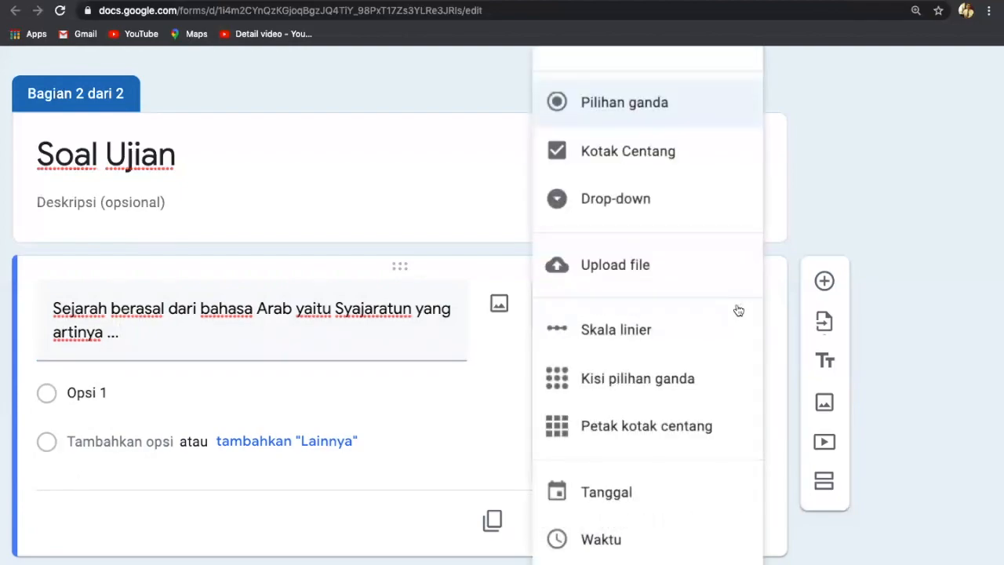
# Make the Syajaratun question Jawaban singkat and bring up the form's Setelan.
pyautogui.scroll(3, 630, 125)
pyautogui.click(631, 106)
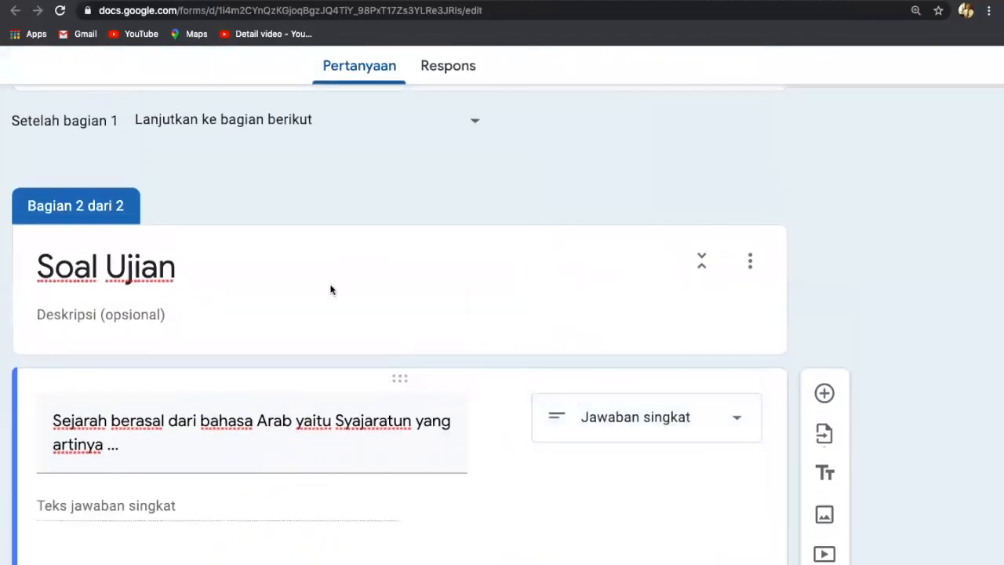
pyautogui.scroll(-2, 570, 220)
pyautogui.scroll(8, 569, 221)
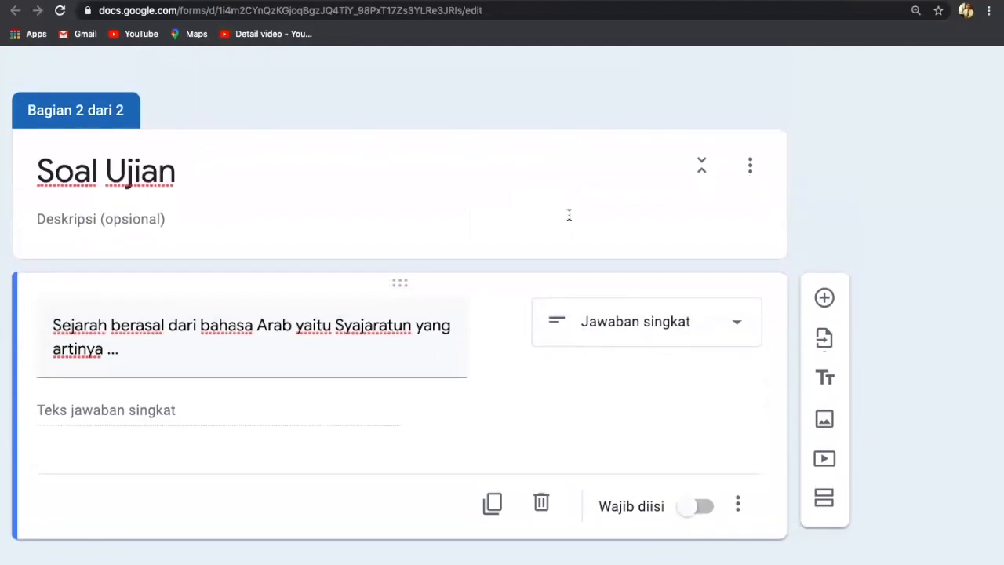
pyautogui.scroll(1, 570, 220)
pyautogui.scroll(-10, 570, 221)
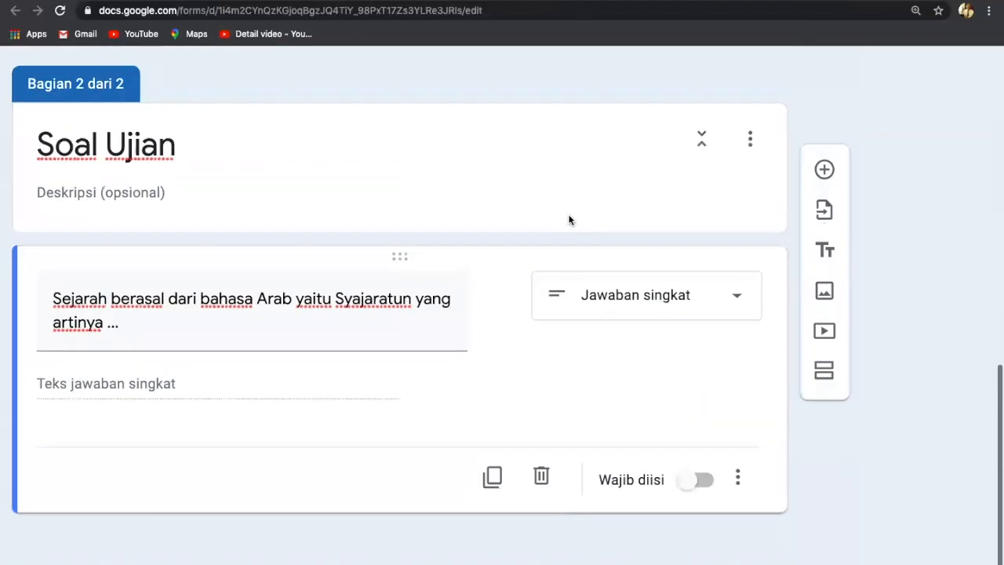
pyautogui.scroll(1, 570, 221)
pyautogui.scroll(3, 827, 166)
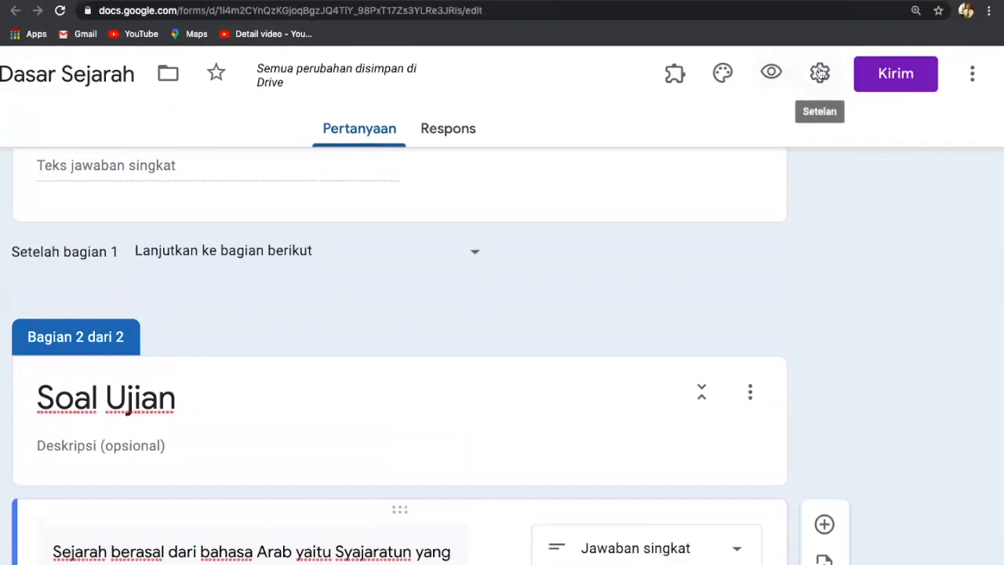
pyautogui.click(819, 73)
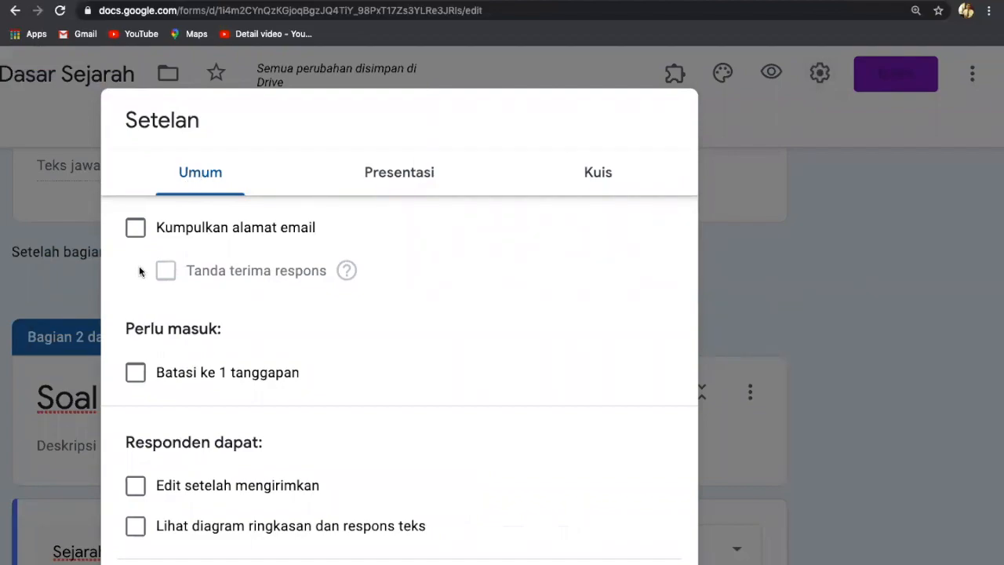
# Limit the form to one response per respondent, turn on quiz mode, and save the settings.
pyautogui.click(136, 376)
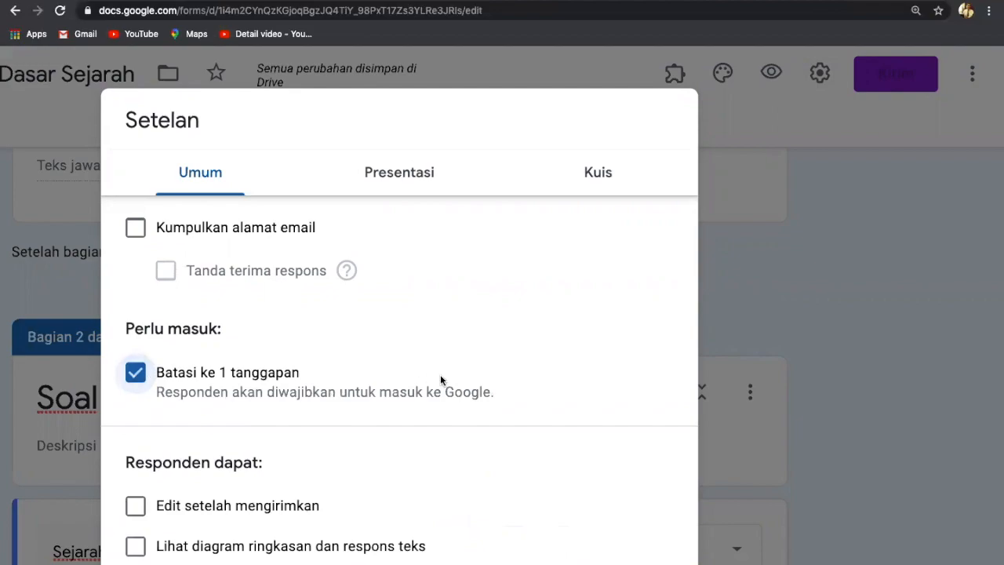
pyautogui.click(600, 173)
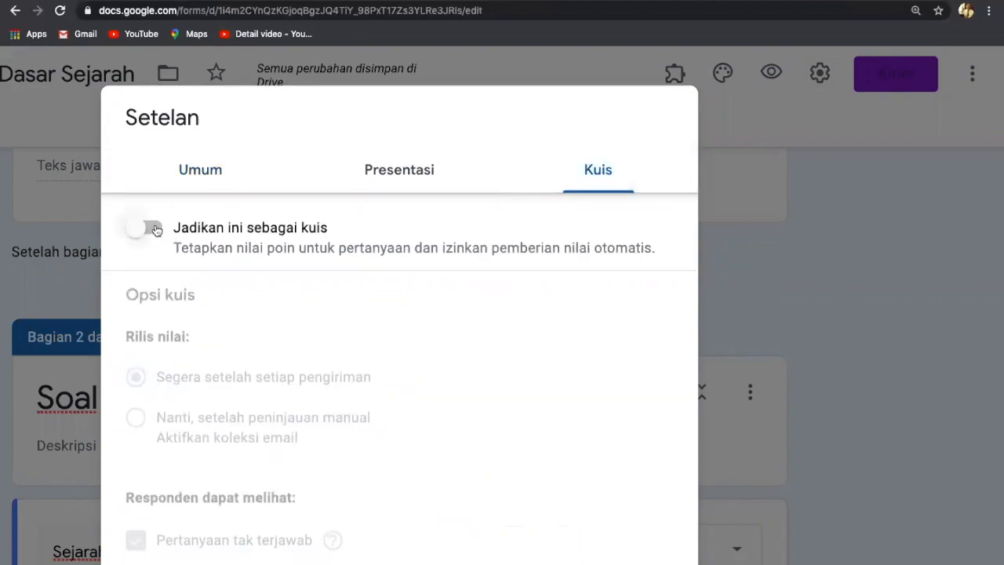
pyautogui.click(156, 229)
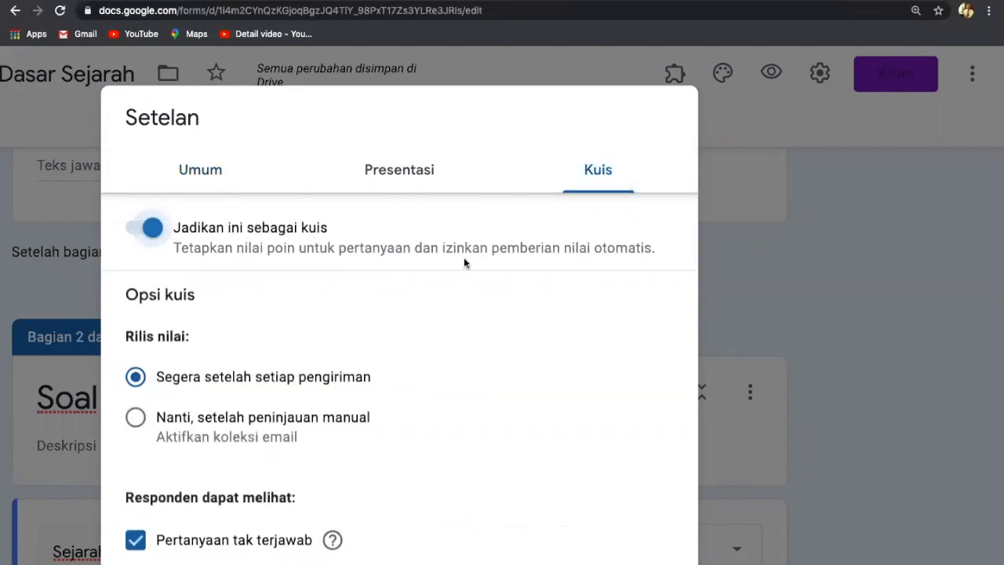
pyautogui.scroll(-1, 464, 262)
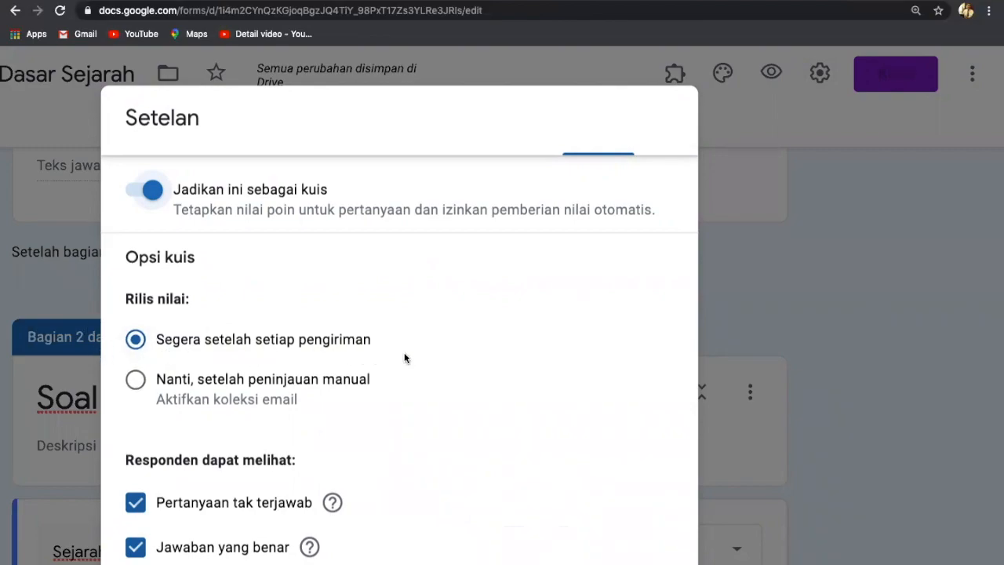
pyautogui.scroll(-3, 267, 467)
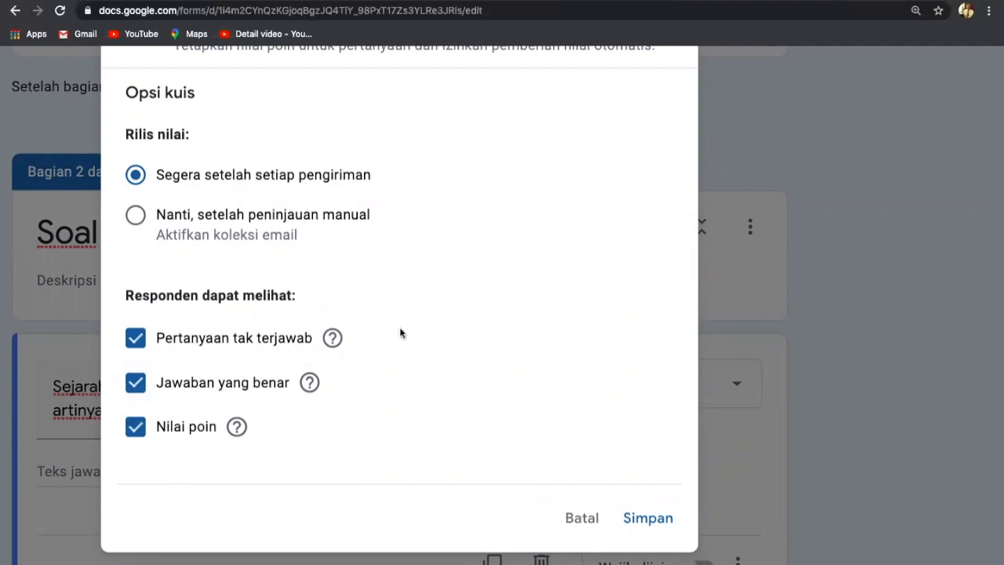
pyautogui.scroll(1, 400, 334)
pyautogui.scroll(3, 400, 334)
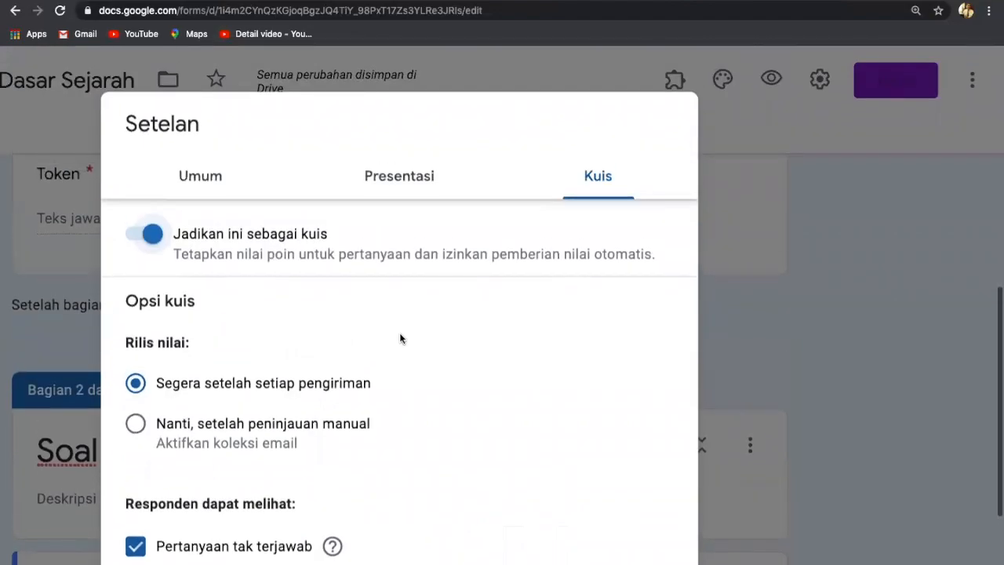
pyautogui.scroll(-1, 400, 338)
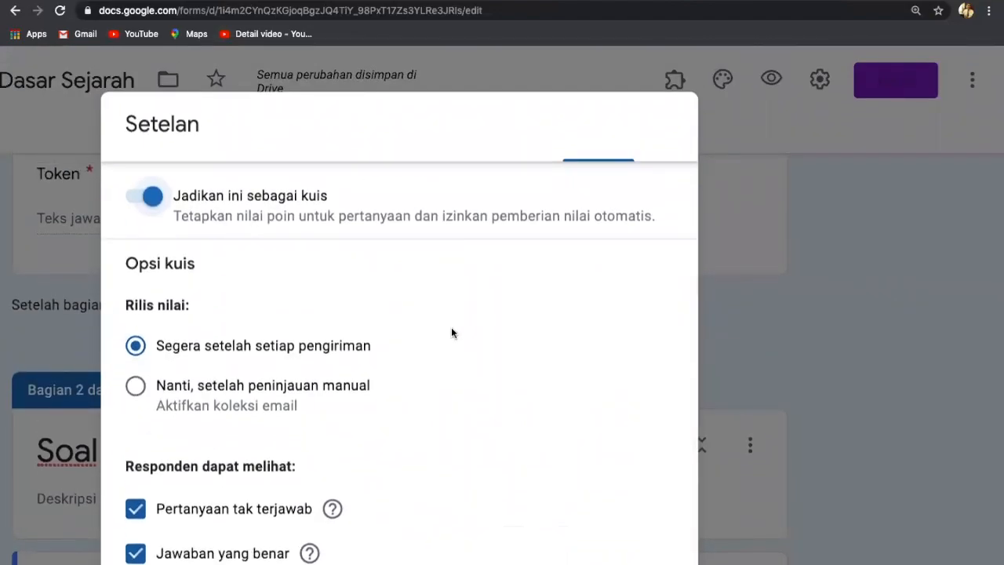
pyautogui.scroll(-4, 450, 333)
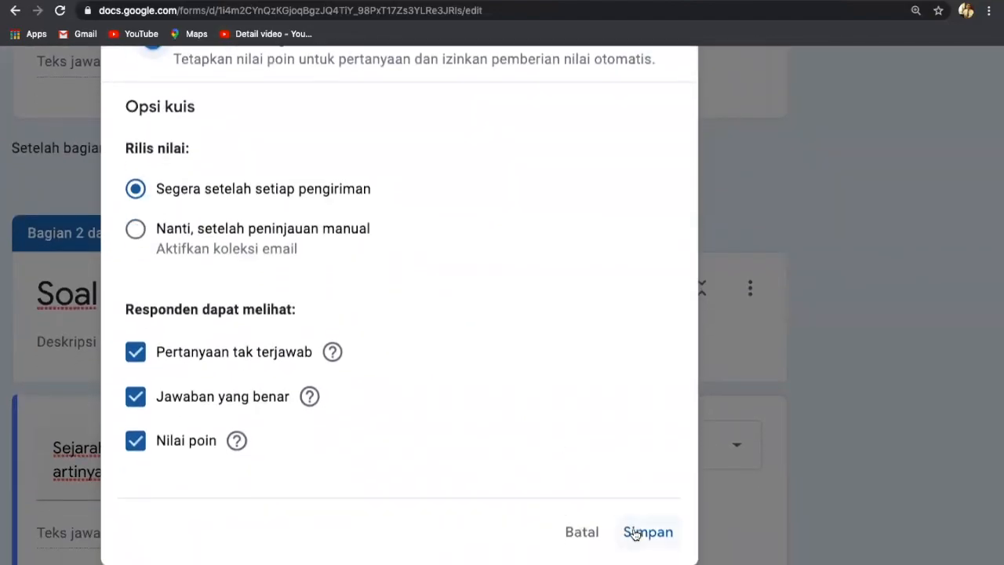
pyautogui.click(635, 534)
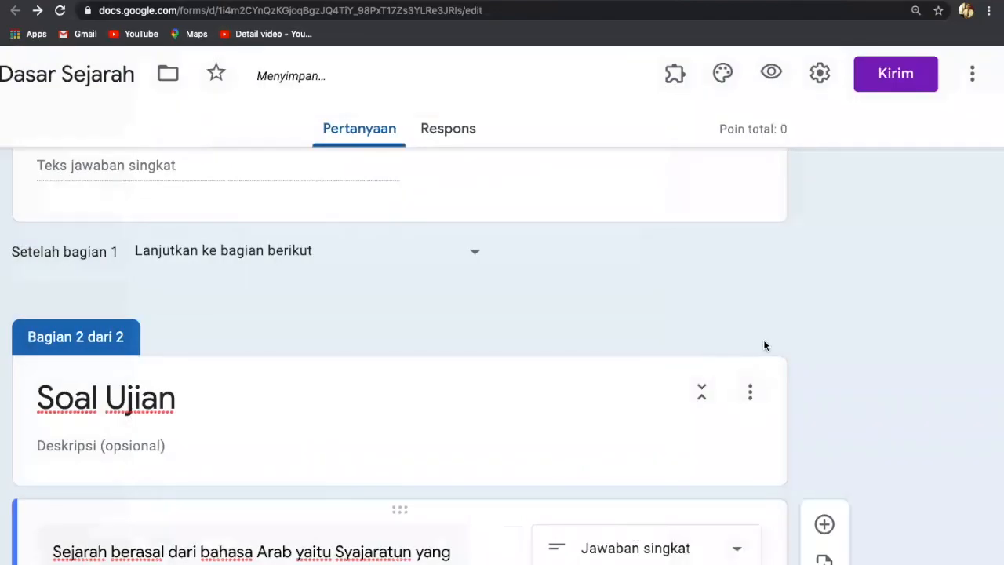
# Open the Syajaratun question's answer key and add a first correct-answer entry.
pyautogui.scroll(-1, 765, 345)
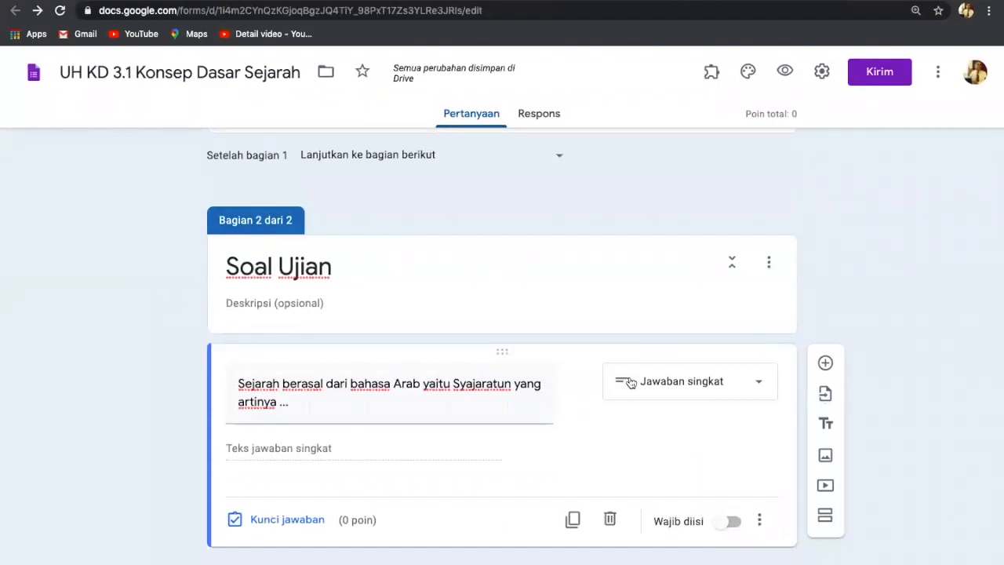
pyautogui.click(276, 520)
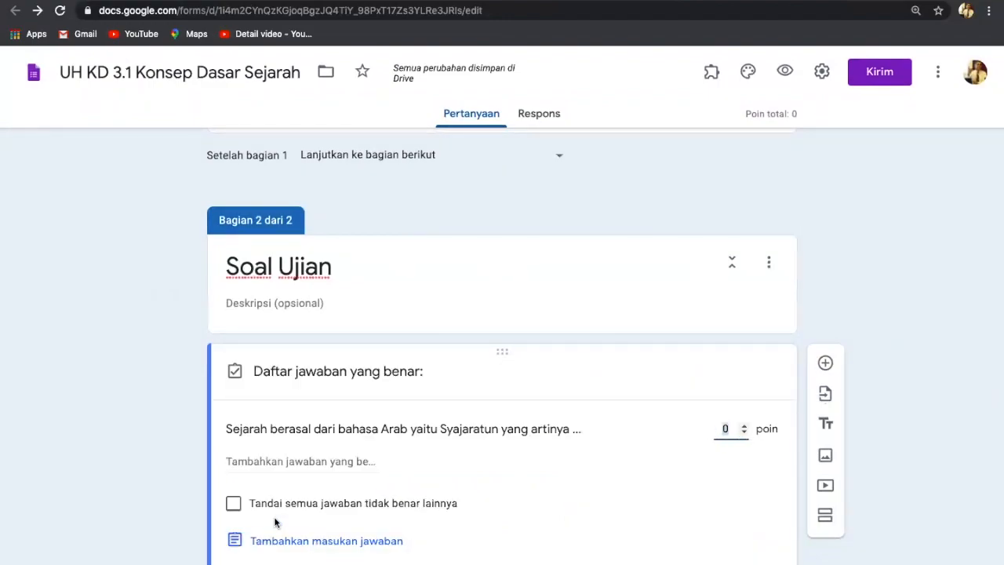
pyautogui.click(267, 462)
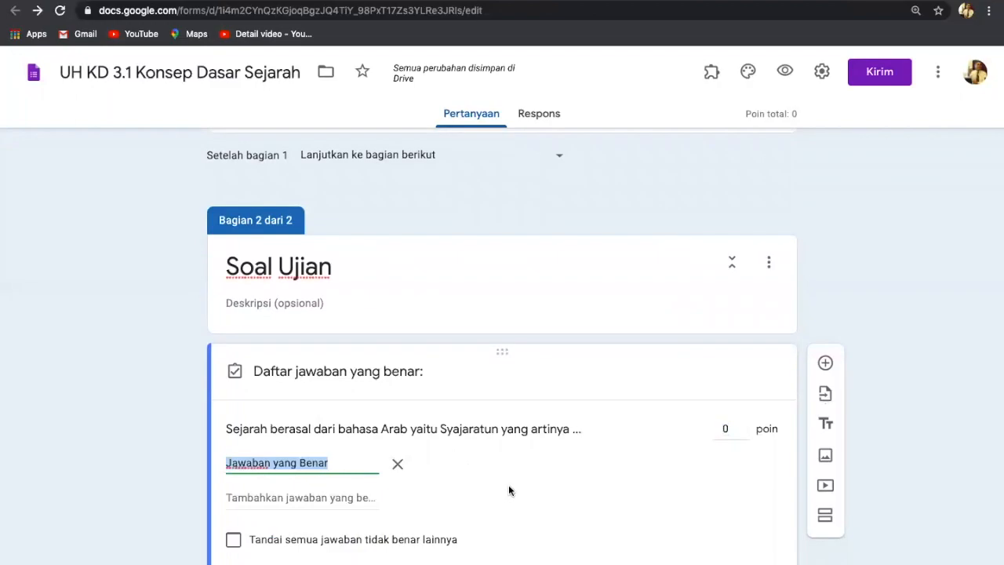
pyautogui.scroll(3, 511, 475)
pyautogui.scroll(-3, 511, 475)
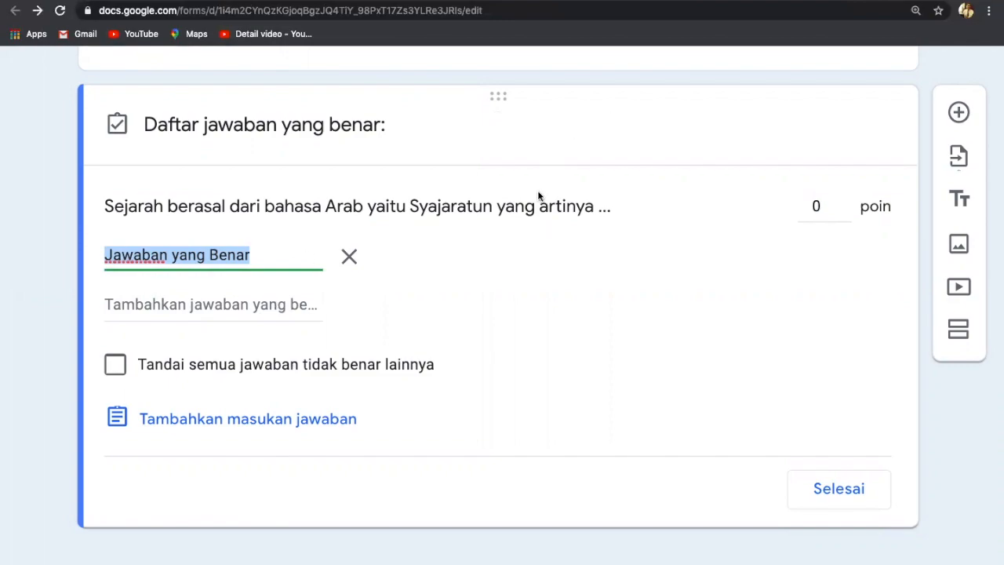
# Enter POHON, pohon and Pohon as correct answers, then clear the 0-point value.
pyautogui.press('BackSpace')
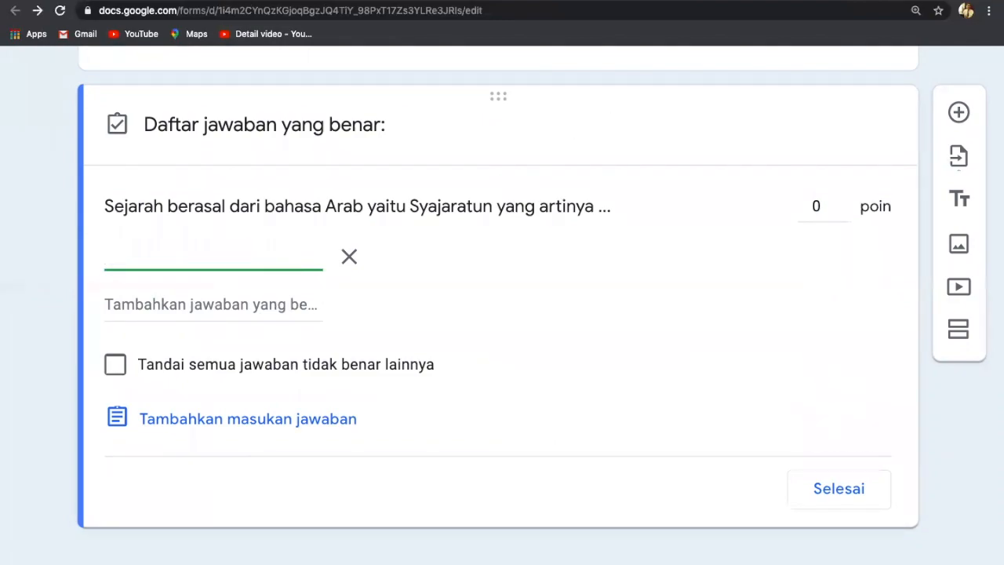
pyautogui.write('P')
pyautogui.write('OHON')
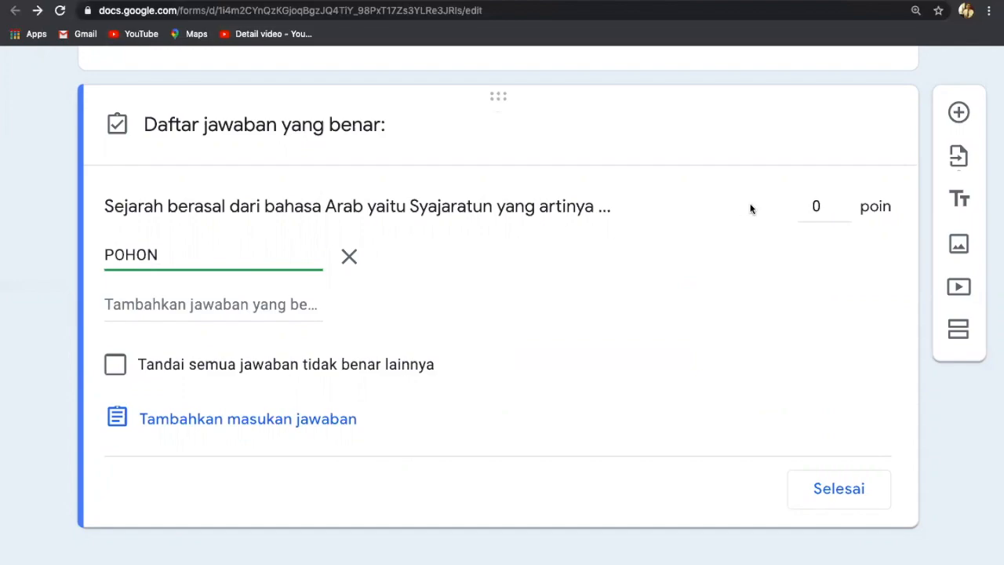
pyautogui.click(282, 302)
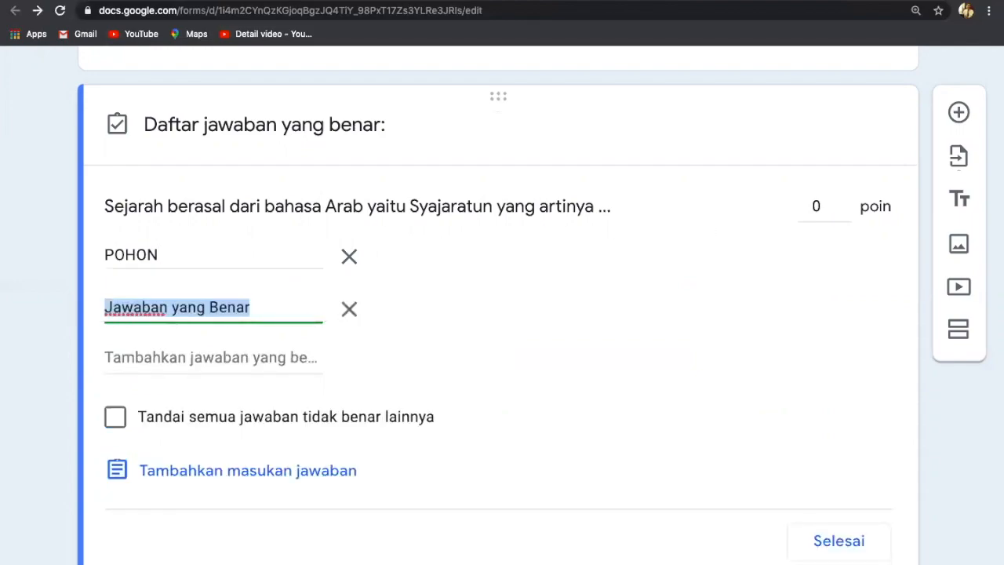
pyautogui.press('BackSpace')
pyautogui.write('pohon')
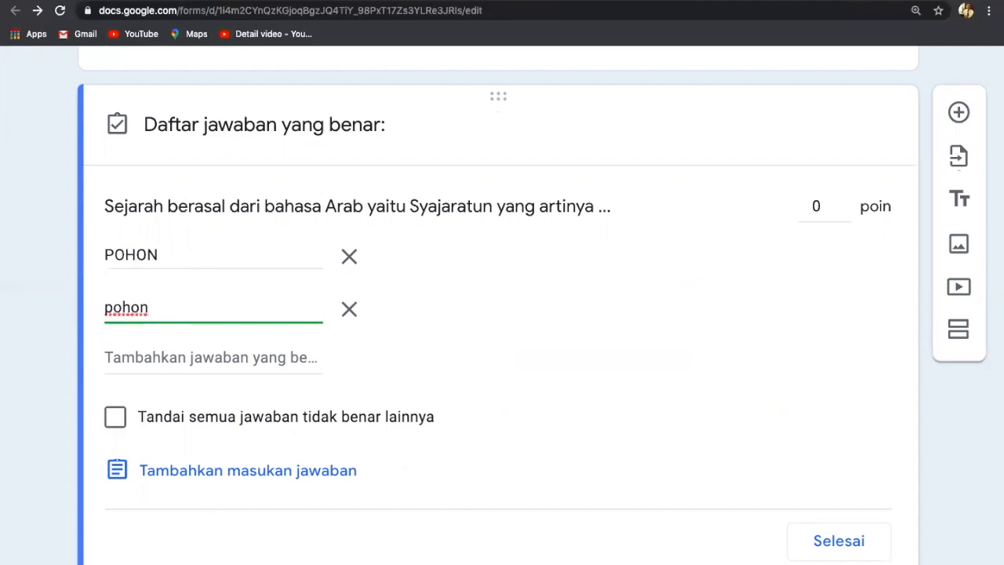
pyautogui.press('Return')
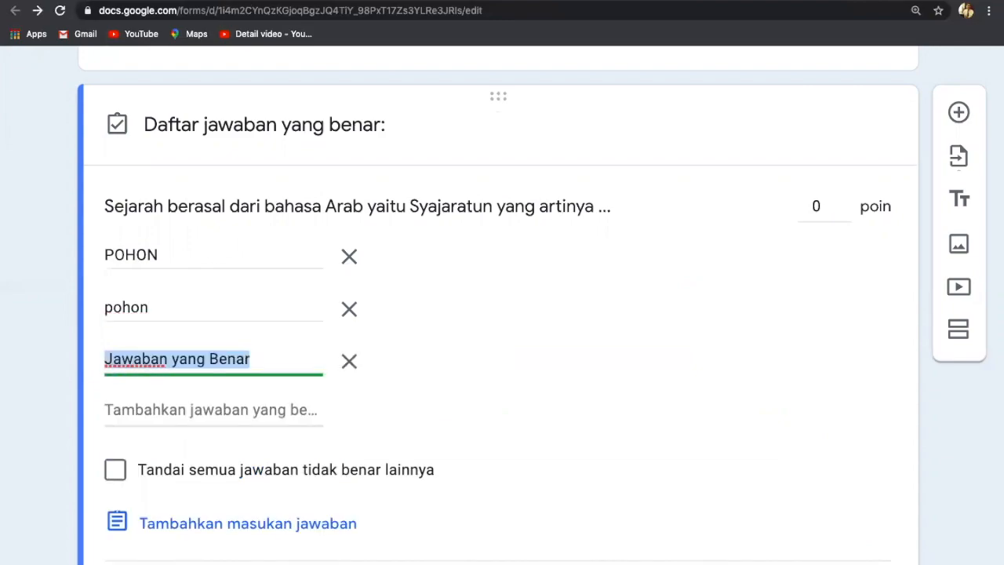
pyautogui.write('poho')
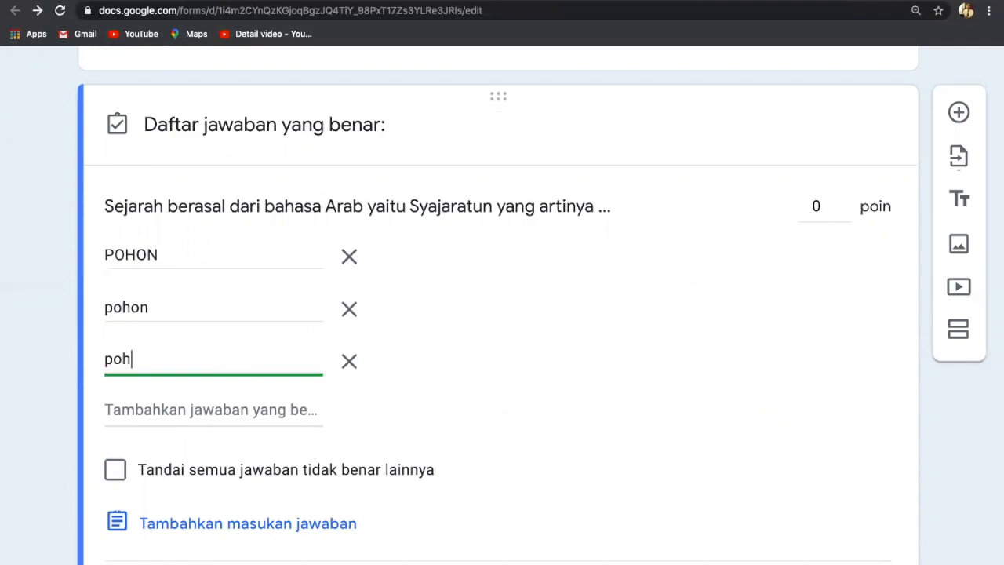
pyautogui.press('BackSpace')
pyautogui.press('BackSpace')
pyautogui.press('BackSpace')
pyautogui.press('BackSpace')
pyautogui.write('Pohon')
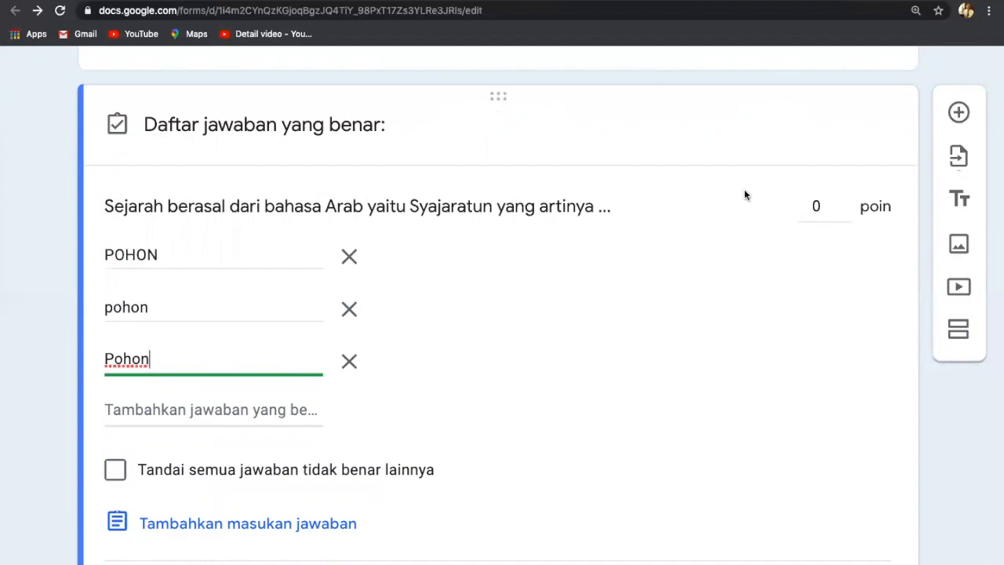
pyautogui.click(809, 208)
pyautogui.press('BackSpace')
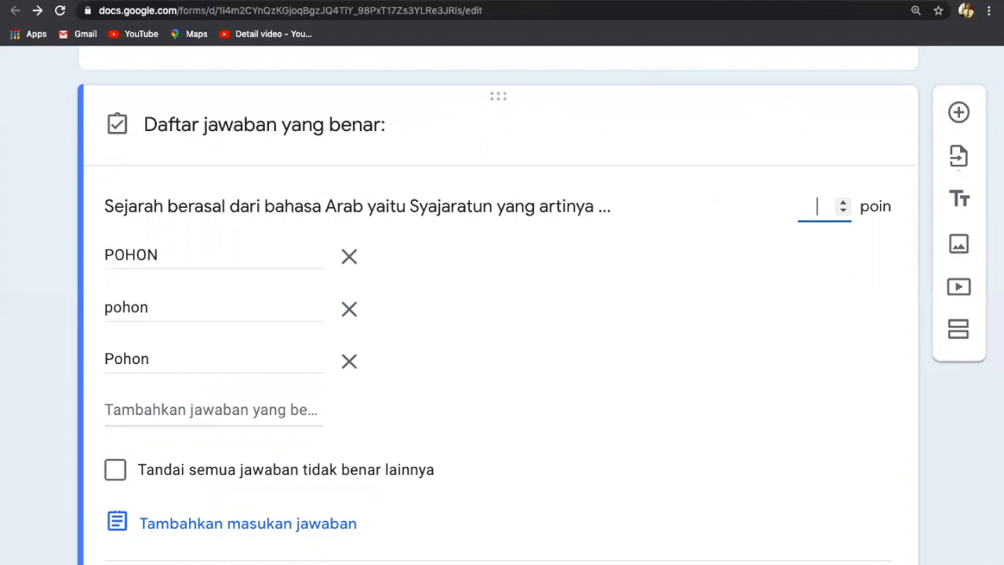
# Make the question worth 100 points, close the answer key, and mark it required.
pyautogui.write('100')
pyautogui.scroll(-1, 703, 397)
pyautogui.scroll(3, 703, 397)
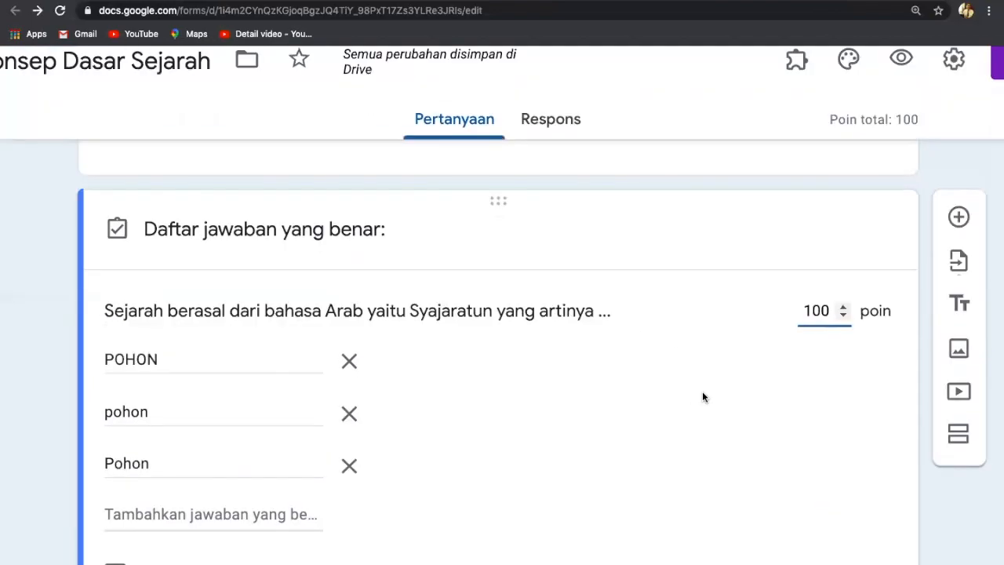
pyautogui.scroll(2, 702, 396)
pyautogui.scroll(-1, 702, 396)
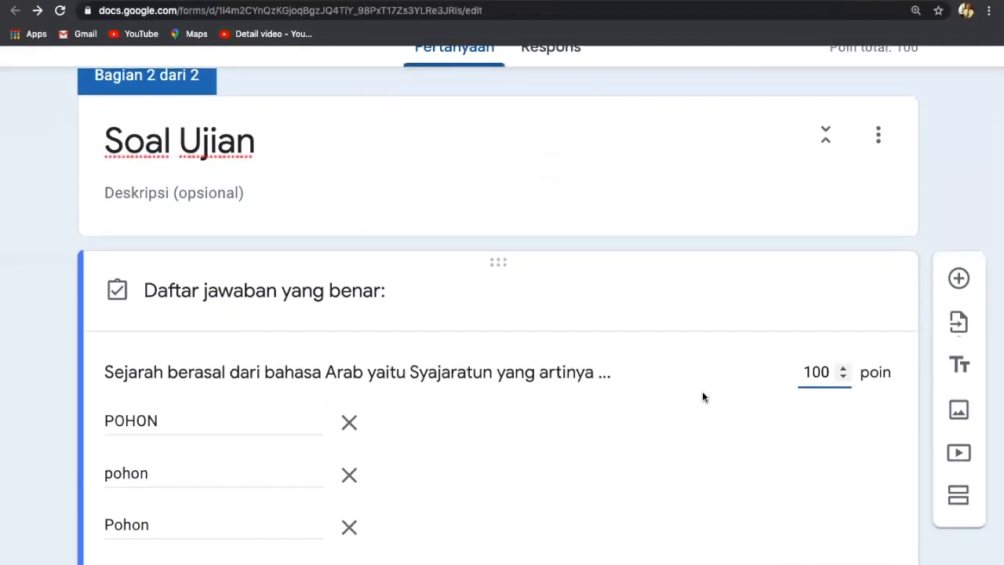
pyautogui.scroll(-1, 702, 397)
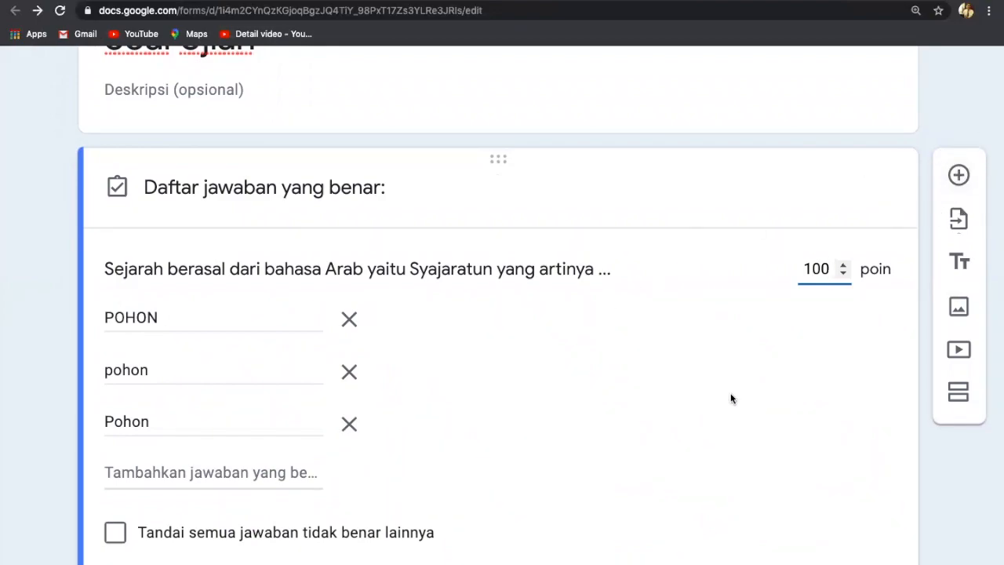
pyautogui.scroll(-3, 782, 381)
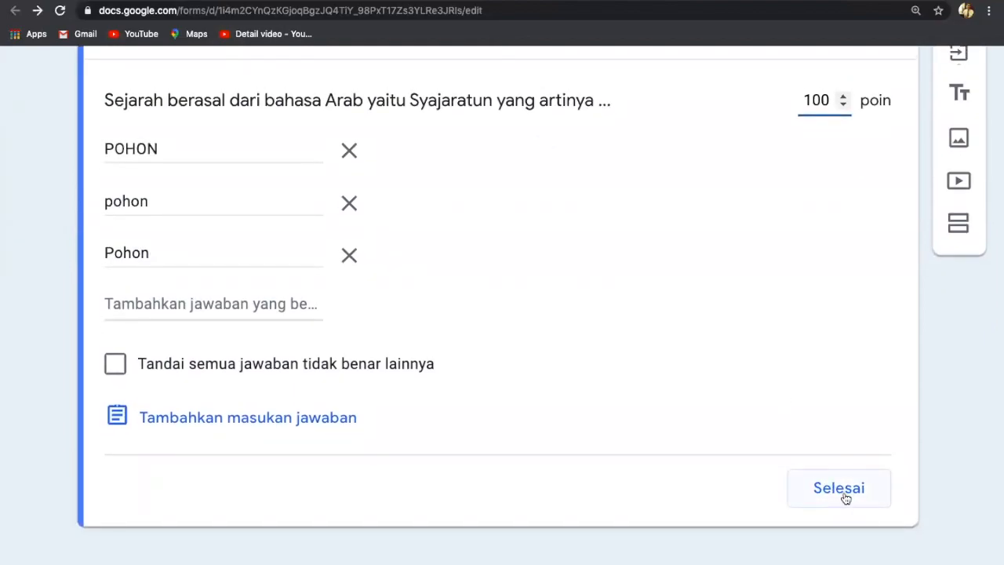
pyautogui.click(844, 494)
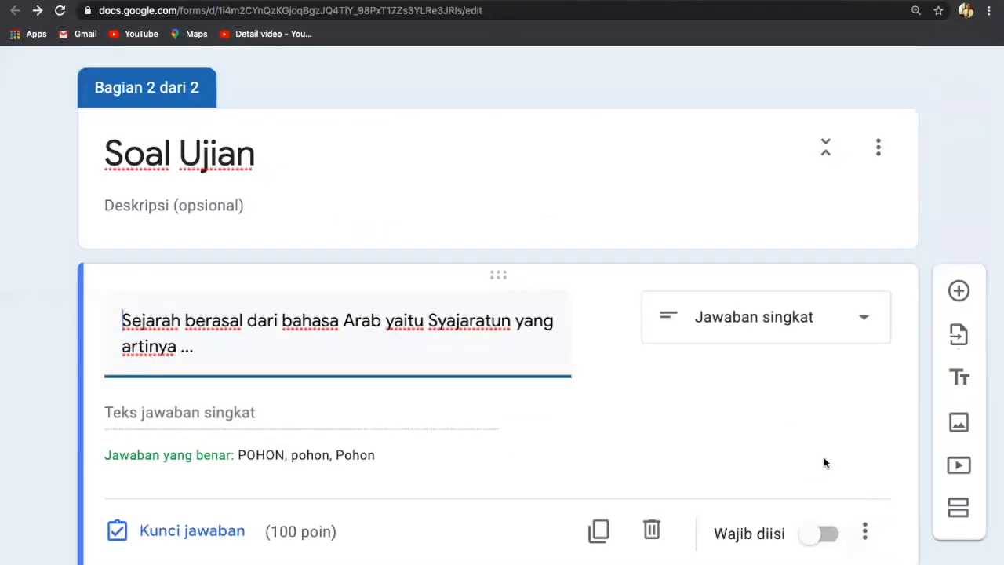
pyautogui.click(828, 535)
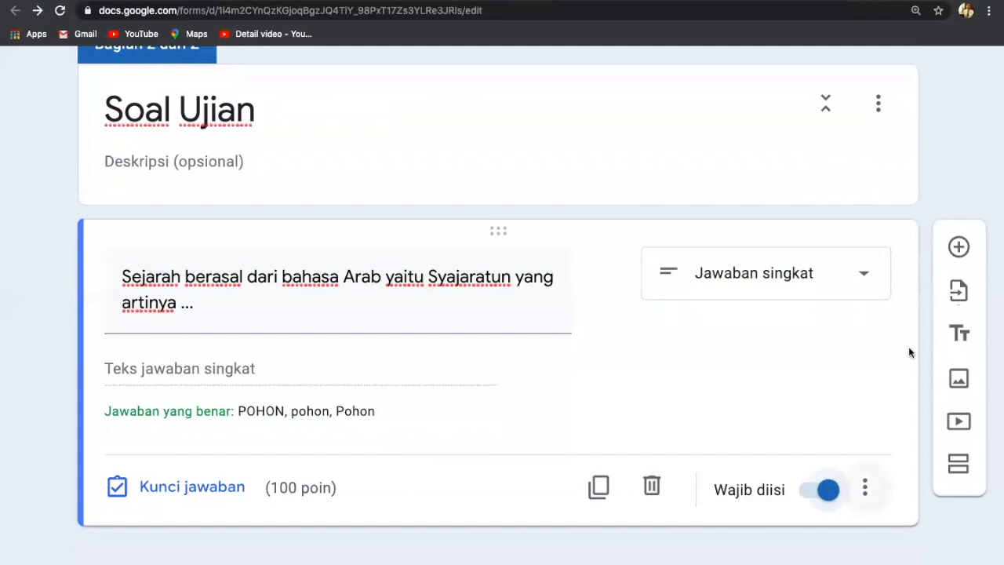
# Scroll back to the top of the form and preview it as a respondent.
pyautogui.scroll(5, 690, 421)
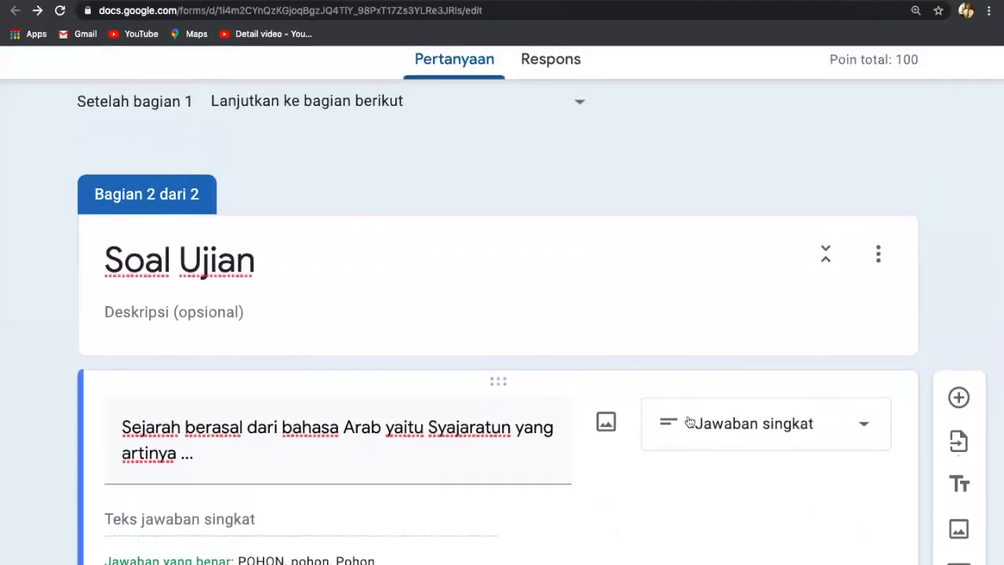
pyautogui.scroll(10, 689, 422)
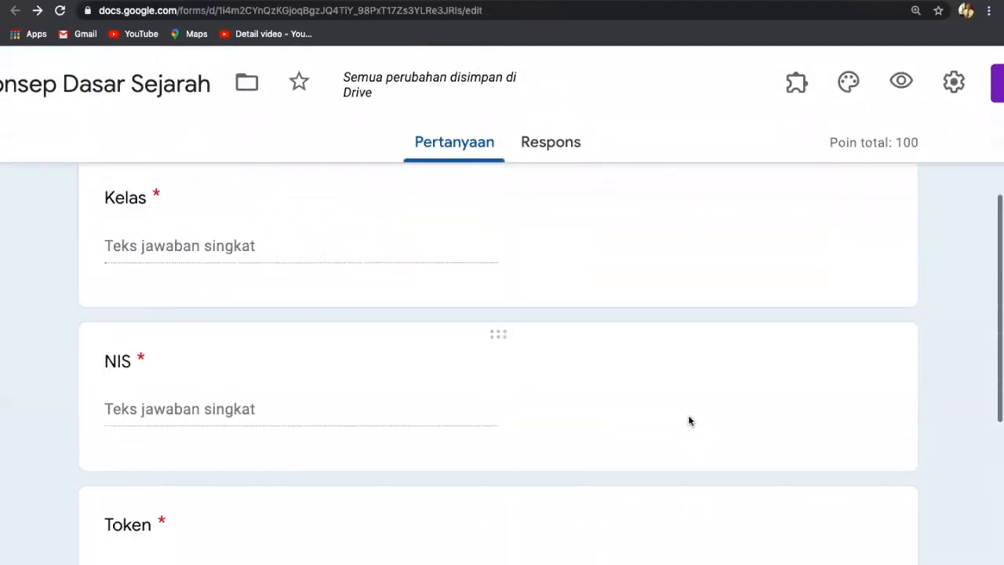
pyautogui.scroll(-15, 690, 421)
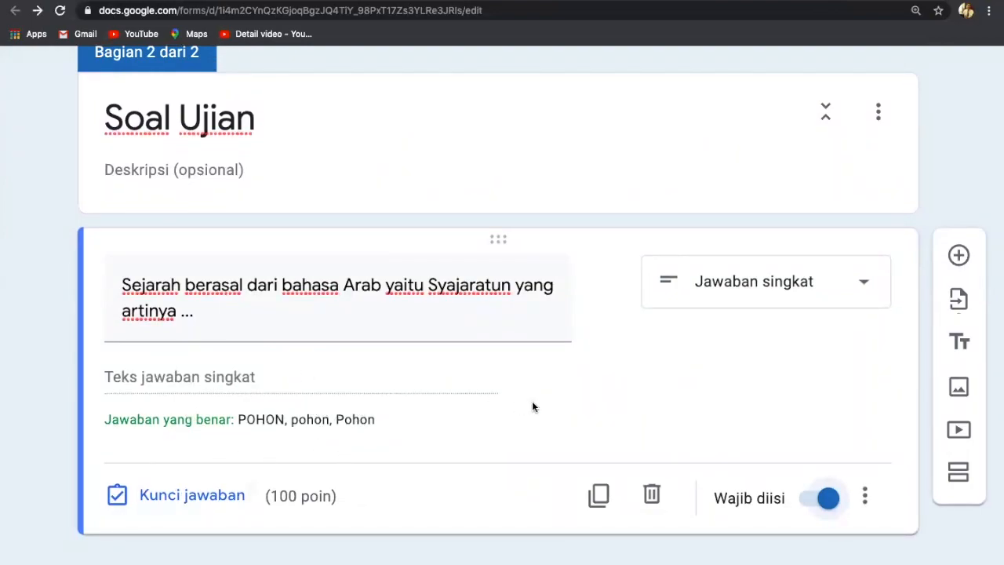
pyautogui.scroll(1, 533, 406)
pyautogui.scroll(-1, 532, 407)
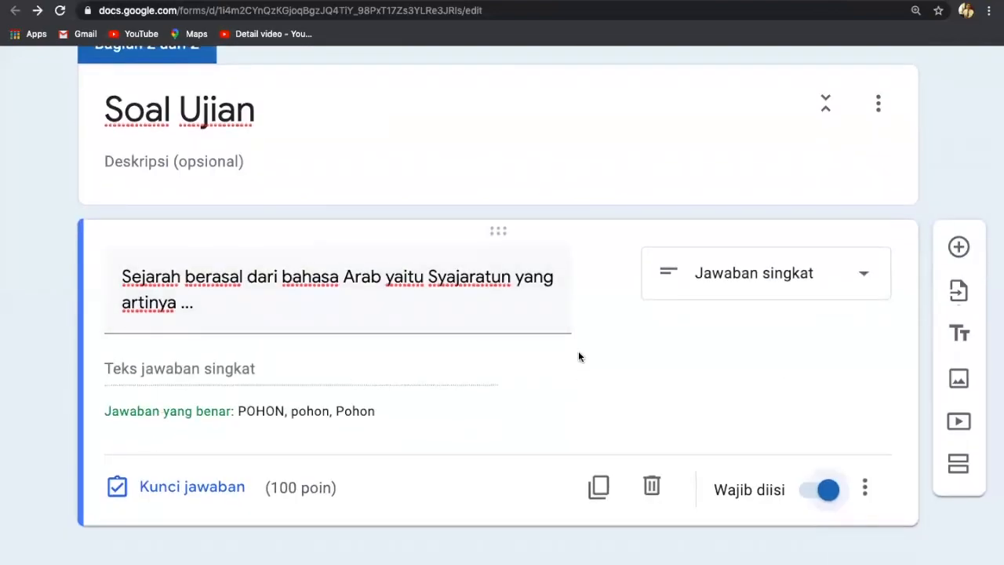
pyautogui.scroll(10, 578, 361)
pyautogui.scroll(6, 578, 353)
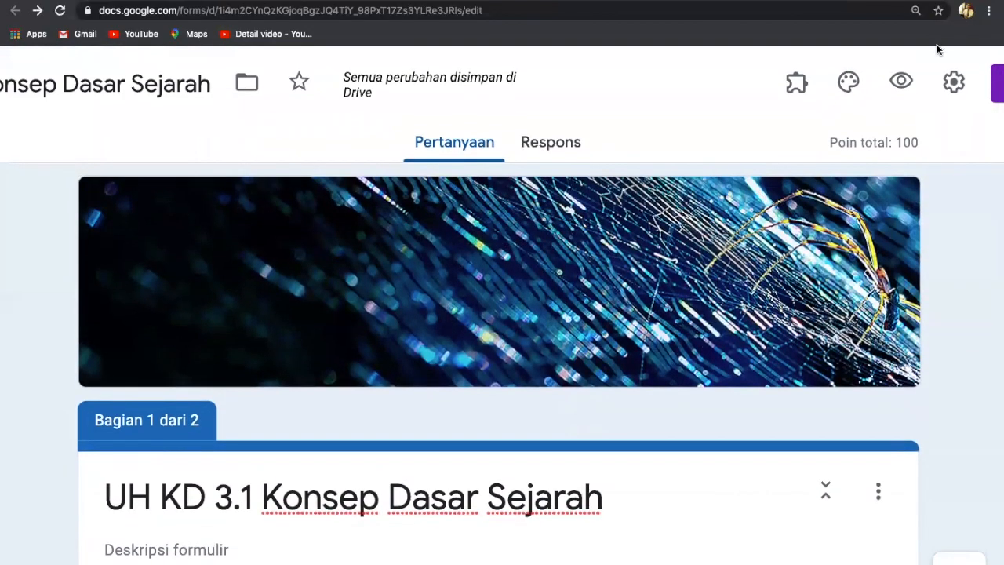
pyautogui.click(902, 81)
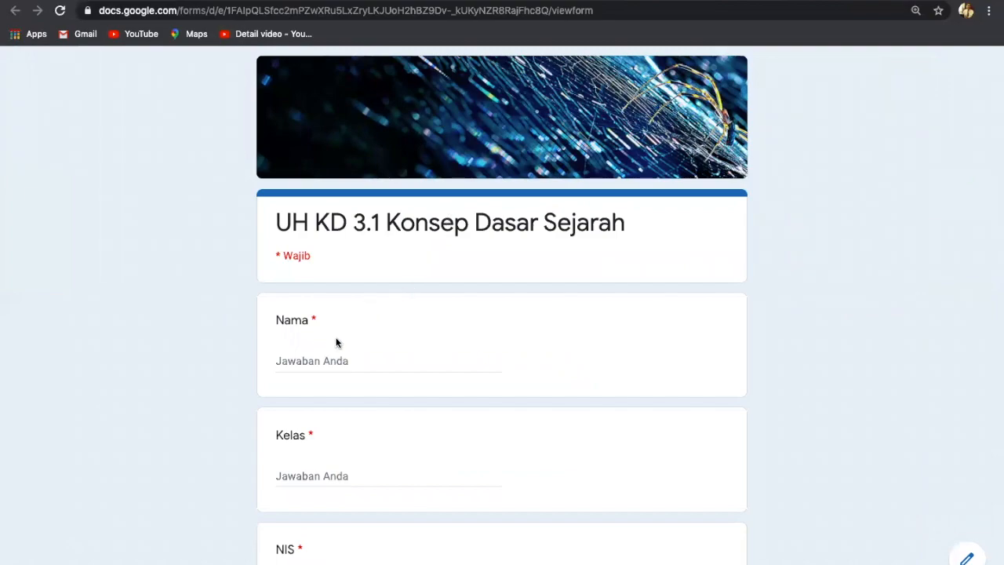
# Fill in a test name, class X IPA and a student number in the identity section.
pyautogui.scroll(3, 396, 340)
pyautogui.click(322, 368)
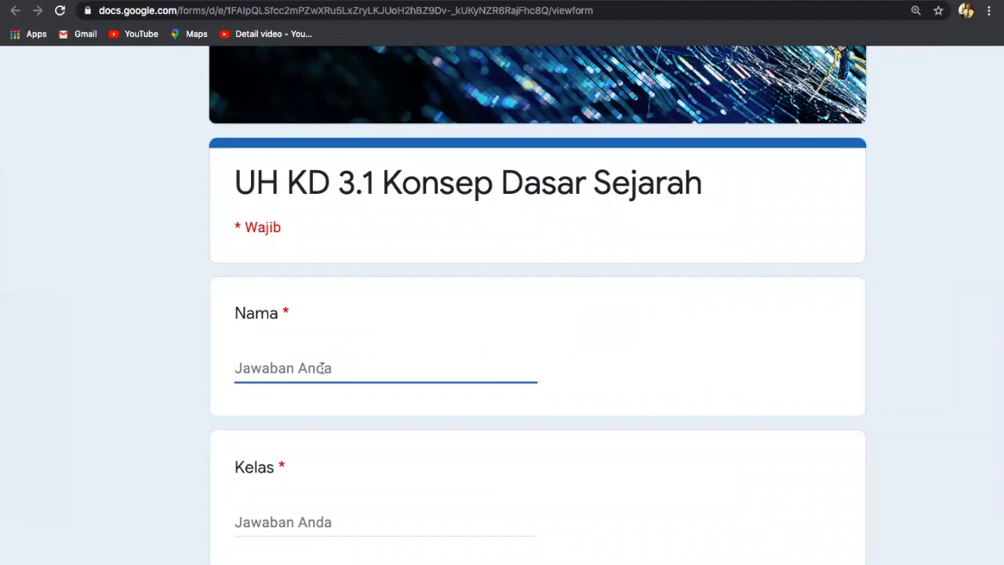
pyautogui.write('Mi')
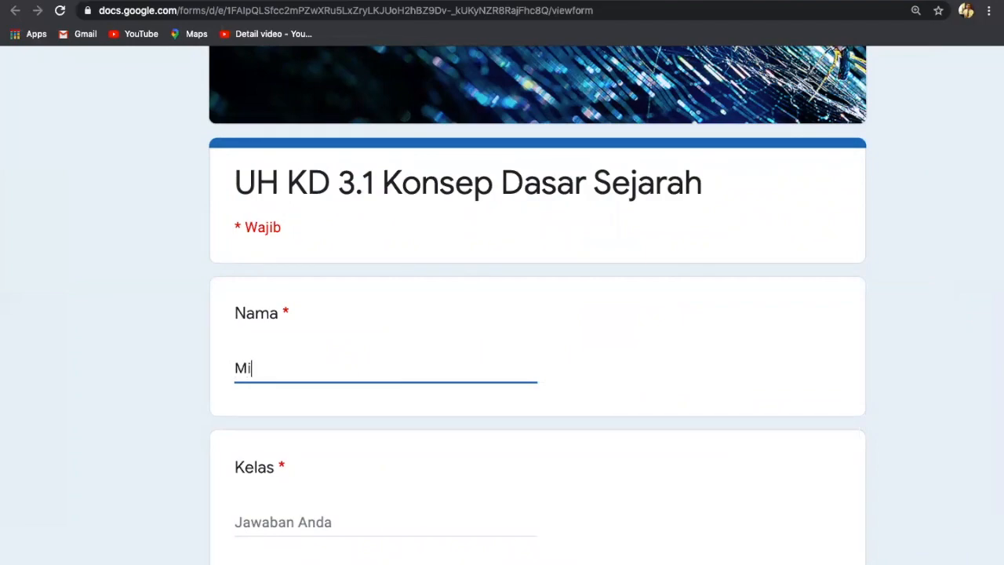
pyautogui.write('chael')
pyautogui.click(320, 521)
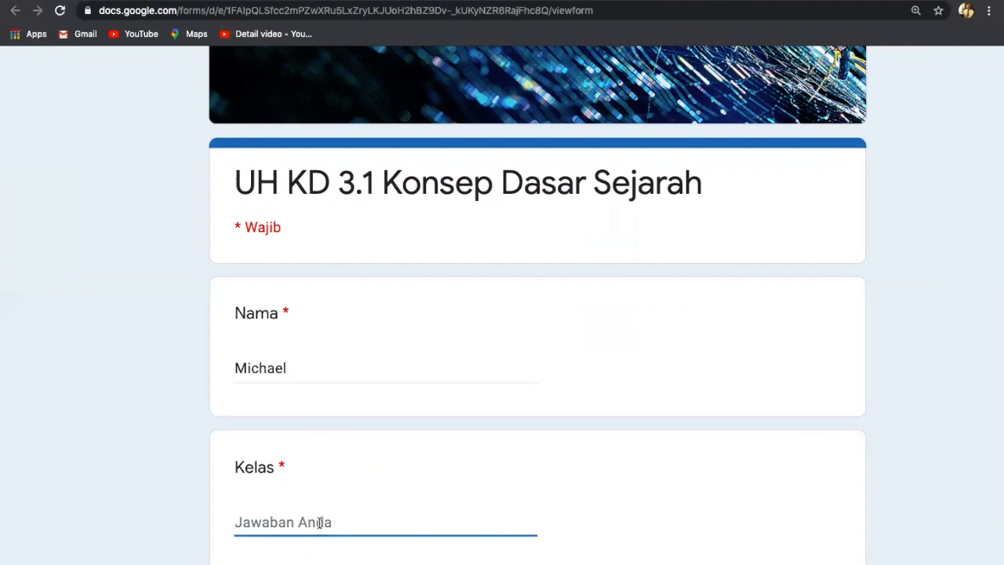
pyautogui.write('IP')
pyautogui.press('BackSpace')
pyautogui.press('BackSpace')
pyautogui.write('X')
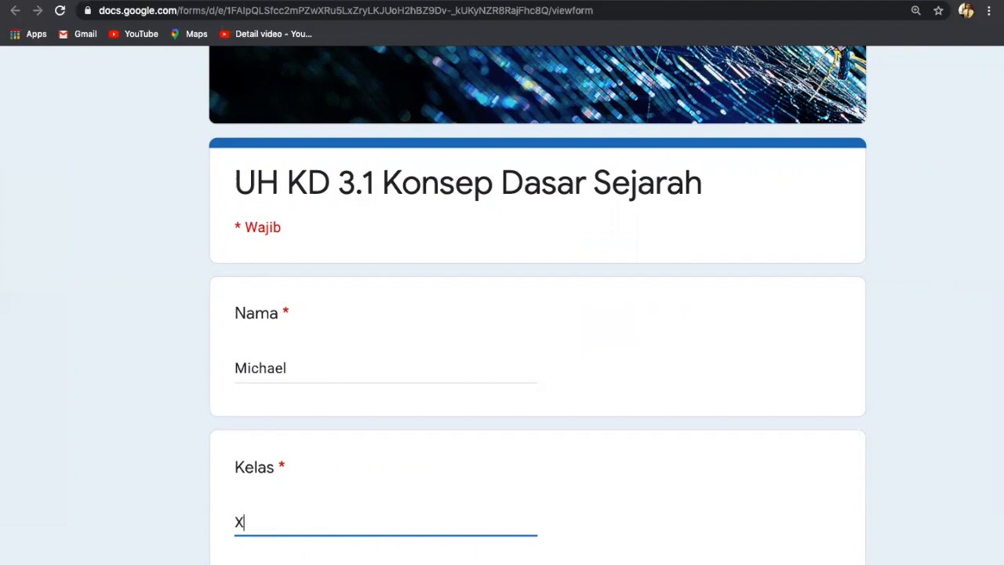
pyautogui.write(' IPA')
pyautogui.scroll(-1, 538, 304)
pyautogui.scroll(-3, 236, 440)
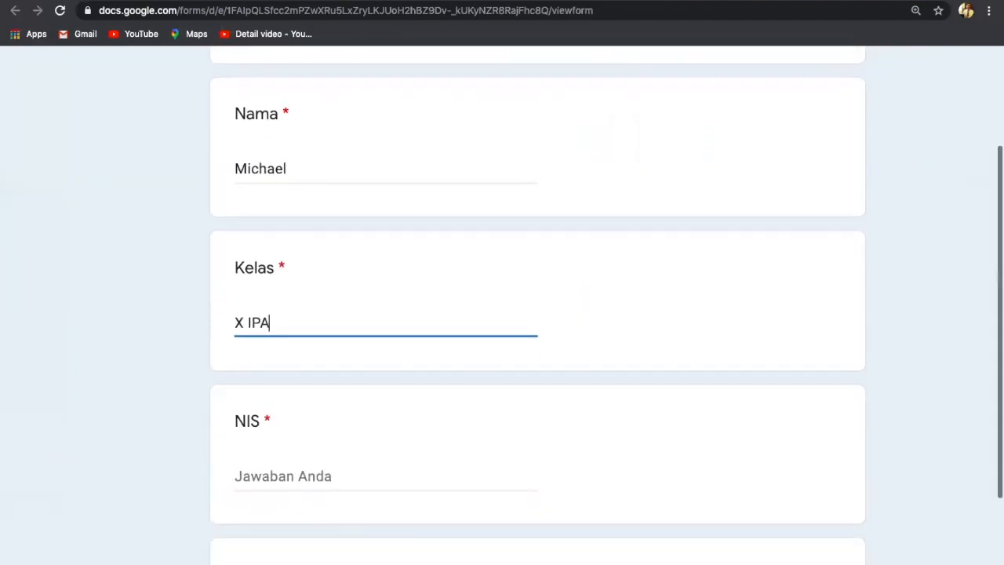
pyautogui.click(239, 477)
pyautogui.write('1234')
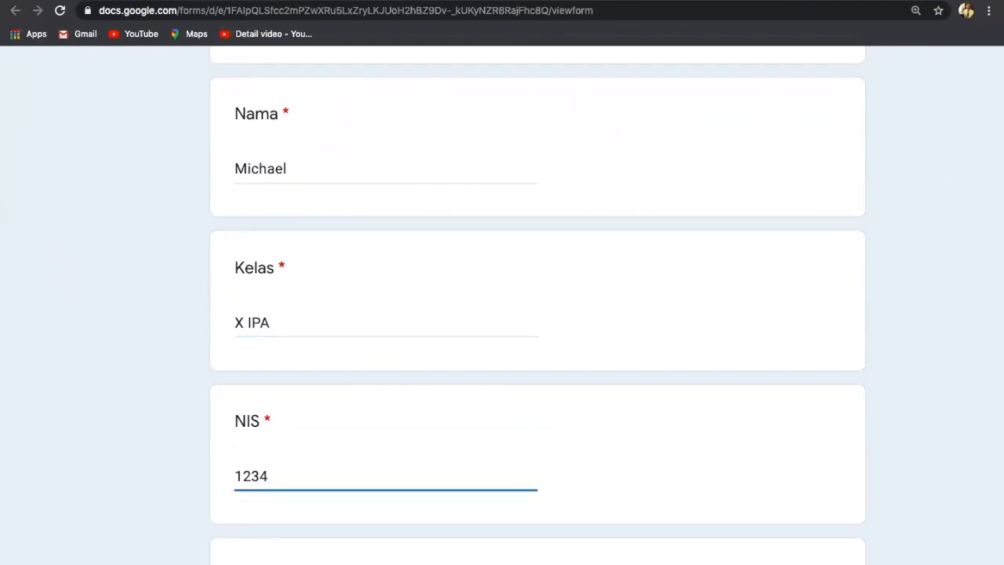
pyautogui.scroll(-3, 239, 476)
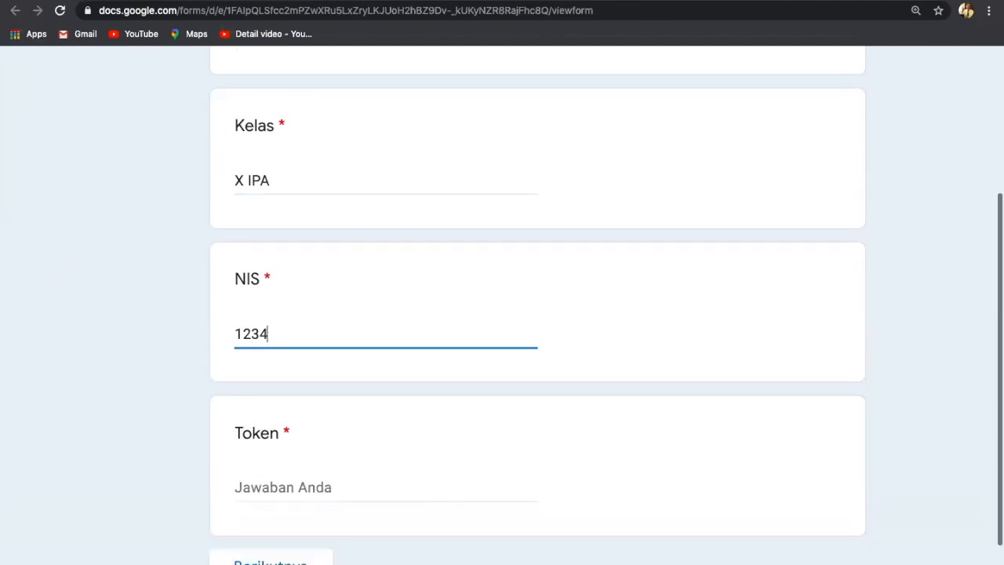
# Enter the quiz token, fix its last digit after rejection, and continue to the question page.
pyautogui.click(246, 484)
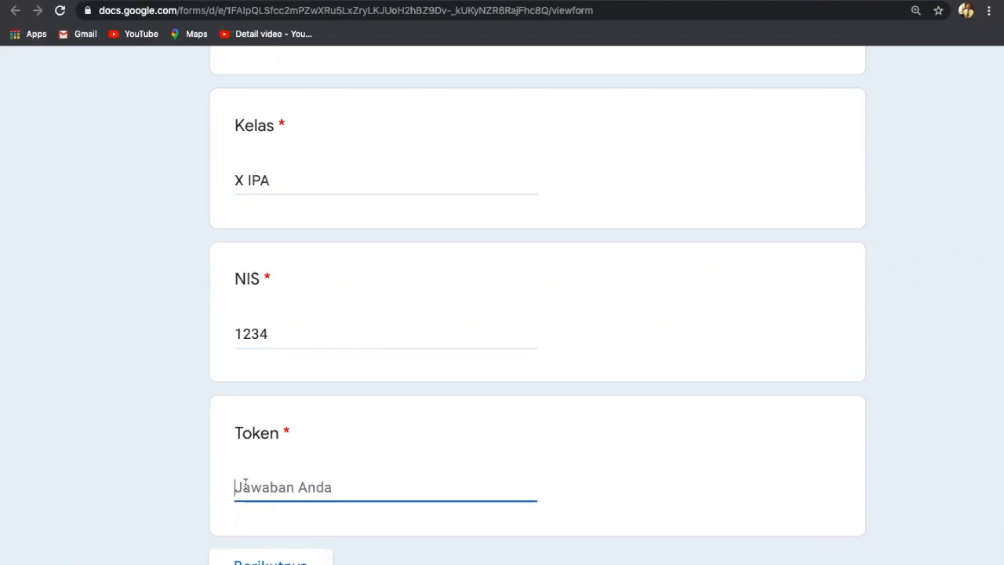
pyautogui.write('K')
pyautogui.press('BackSpace')
pyautogui.write('UH')
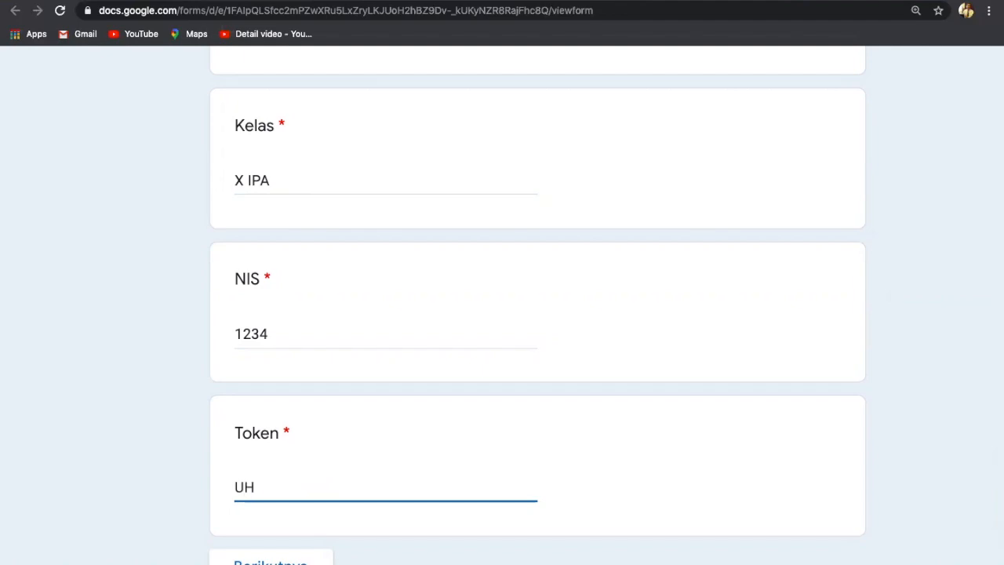
pyautogui.write('KD32')
pyautogui.click(269, 562)
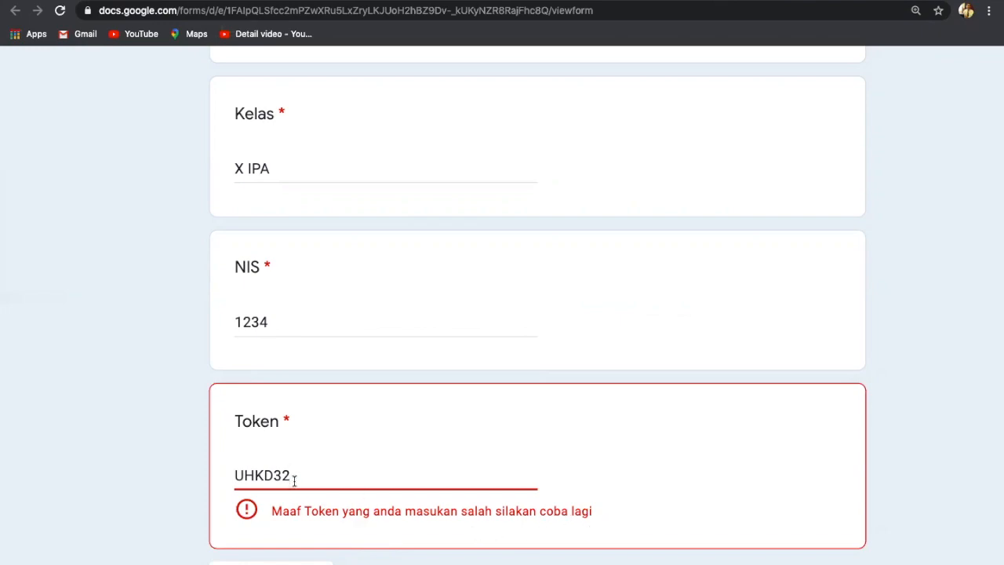
pyautogui.press('BackSpace')
pyautogui.write('1')
pyautogui.click(275, 555)
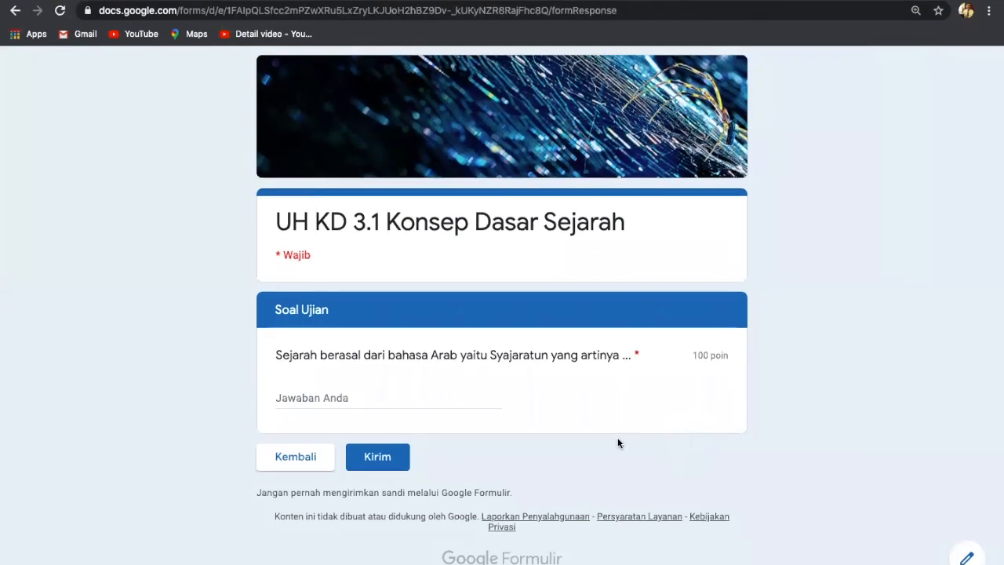
# Answer the Syajaratun question with POHON, submit it, and view the score.
pyautogui.click(373, 399)
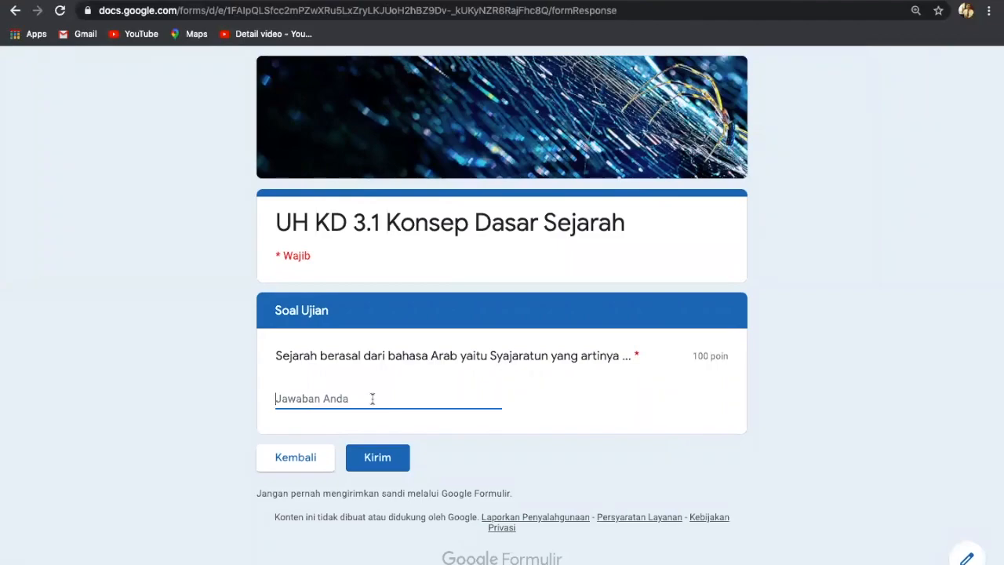
pyautogui.scroll(3, 386, 363)
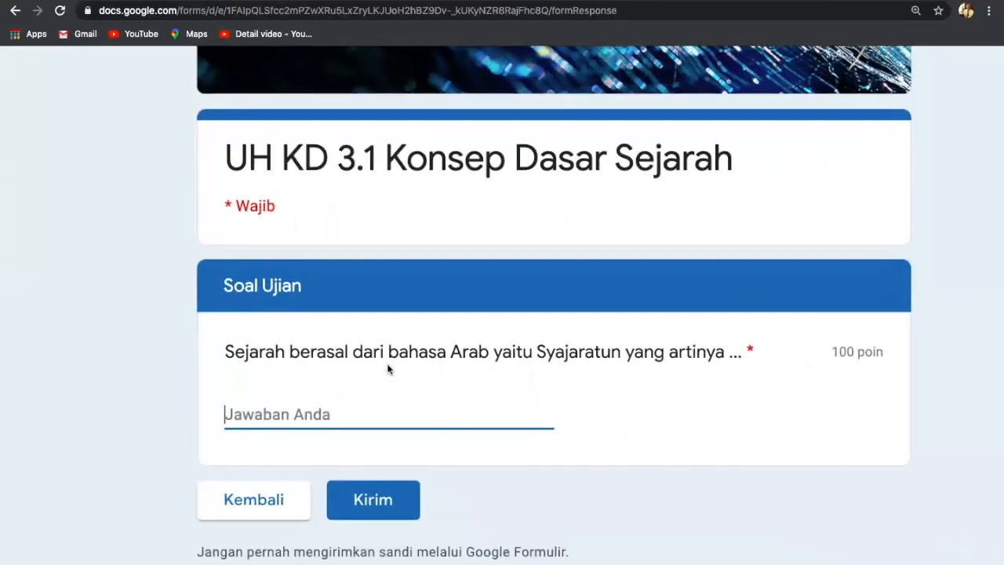
pyautogui.scroll(3, 387, 363)
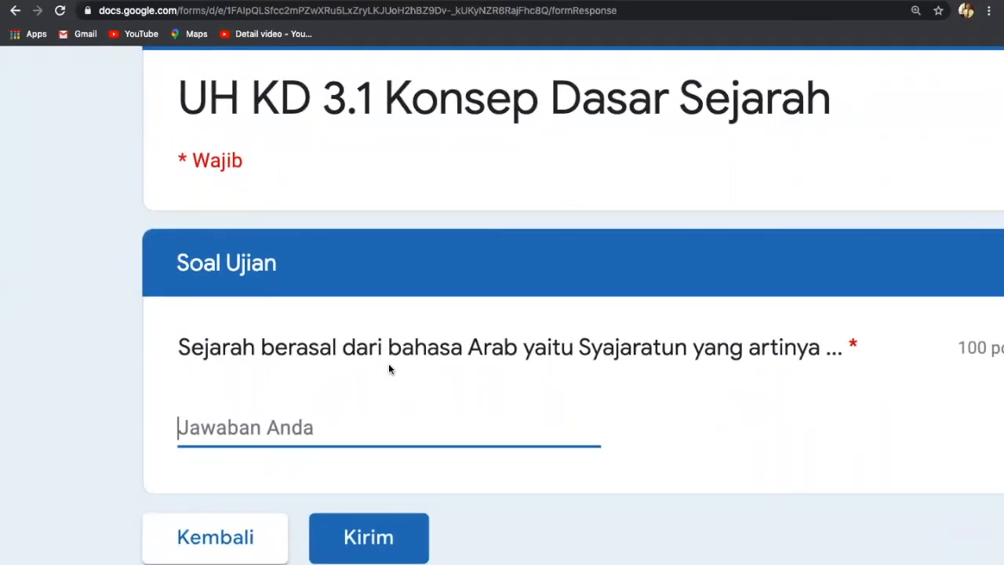
pyautogui.write('PO')
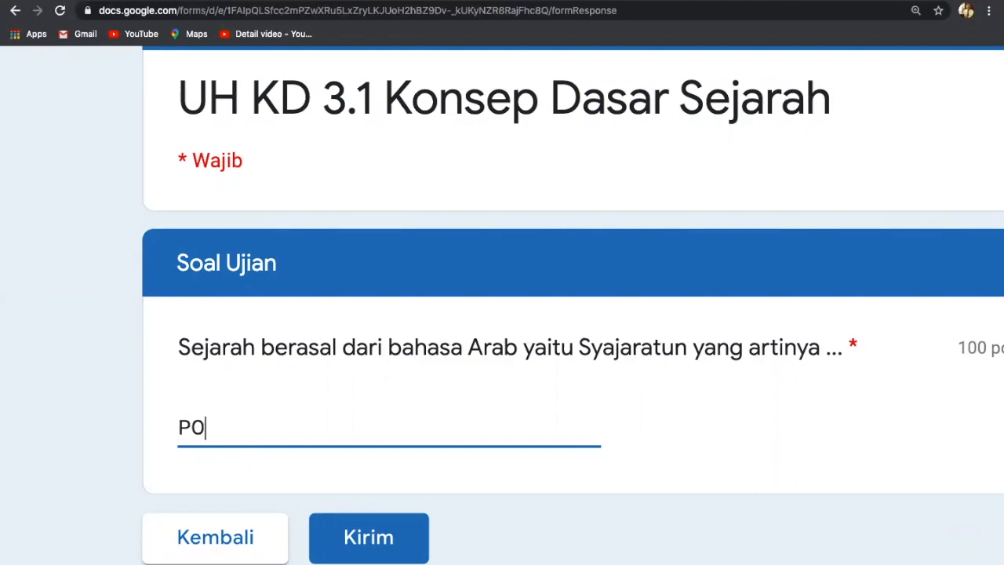
pyautogui.write('HON')
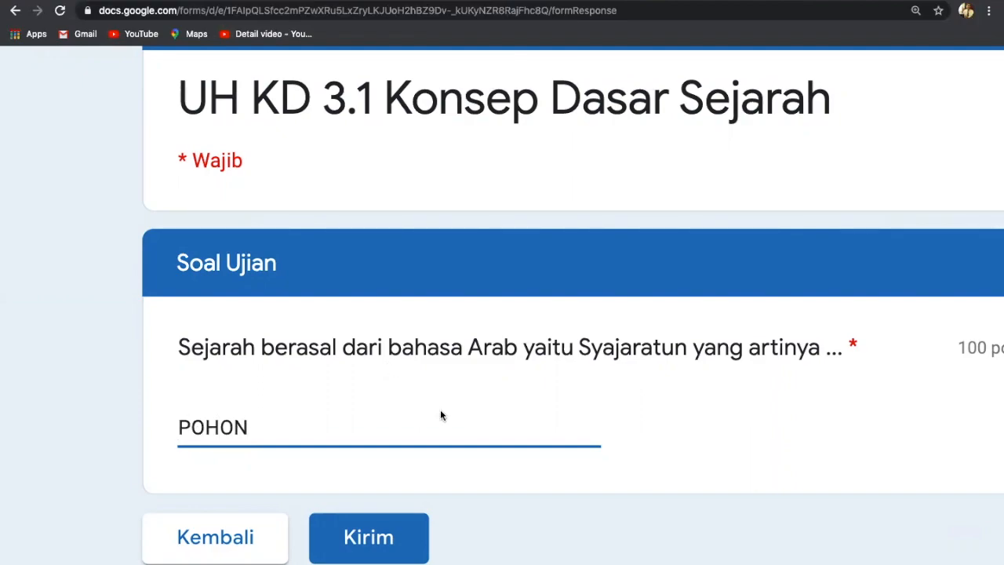
pyautogui.click(363, 549)
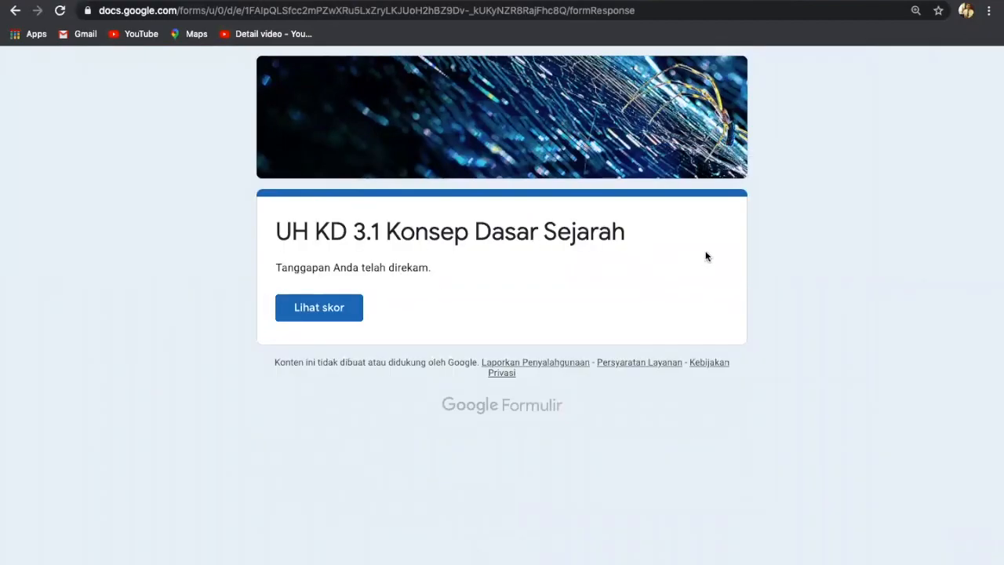
pyautogui.click(307, 309)
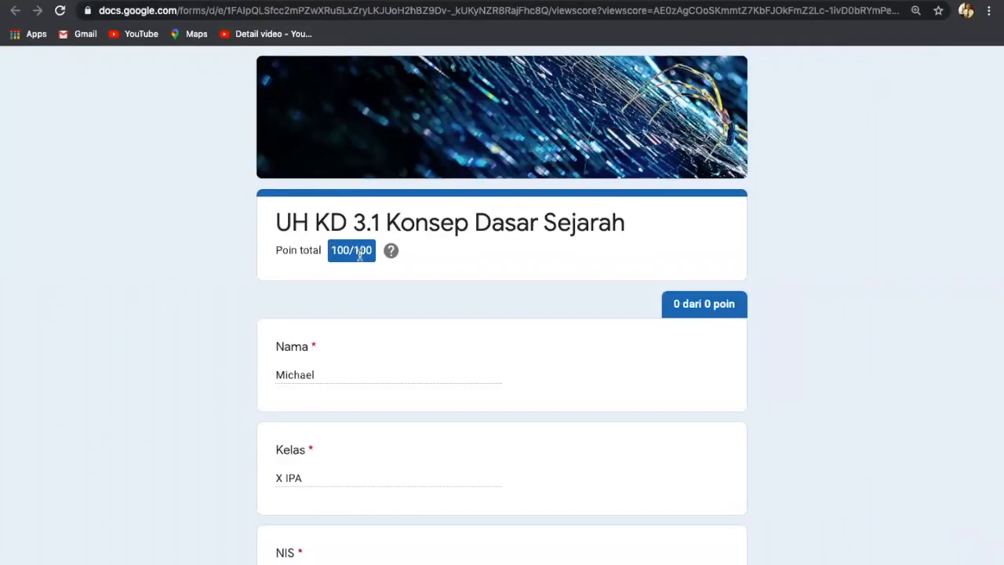
# Look over the 100/100 score page, then return to the form editor tab.
pyautogui.scroll(-5, 521, 405)
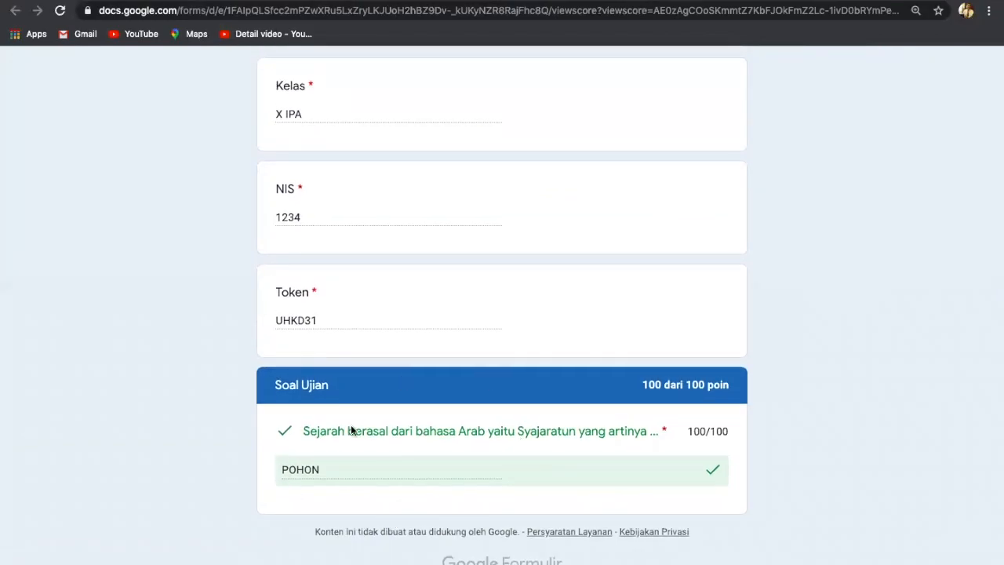
pyautogui.scroll(3, 580, 216)
pyautogui.scroll(2, 580, 216)
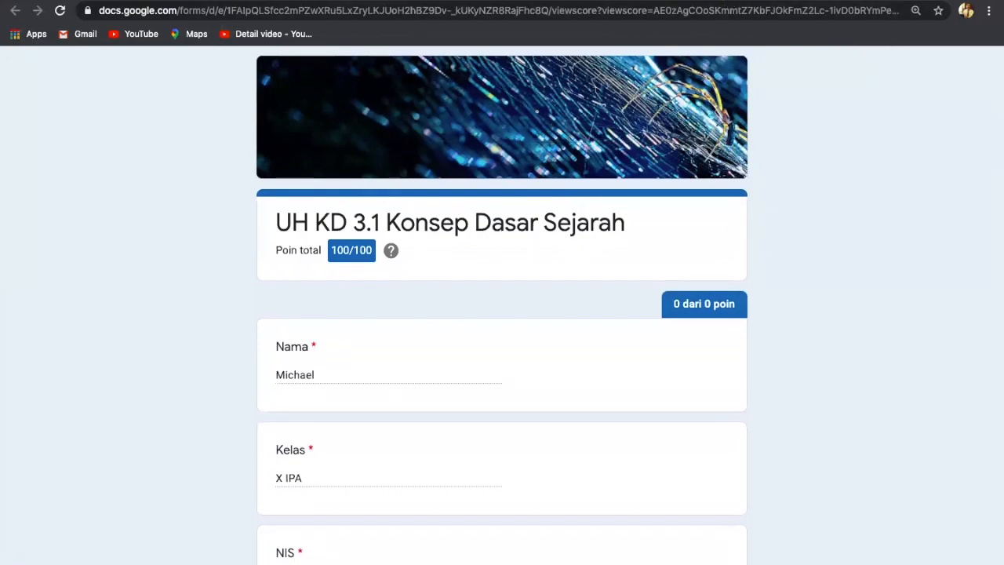
pyautogui.click(439, 1)
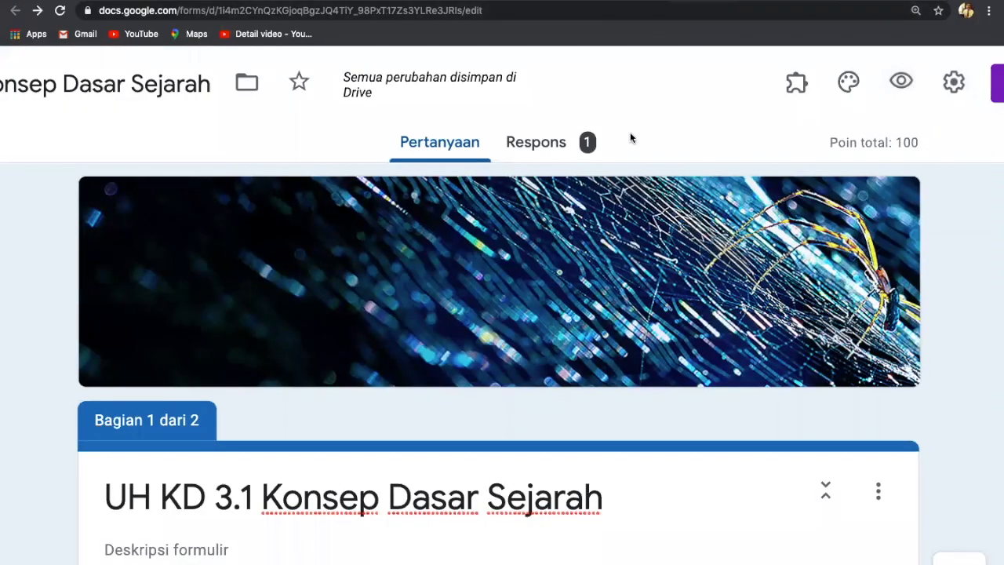
# Review the 1 response summary and link the responses to a new spreadsheet.
pyautogui.click(546, 144)
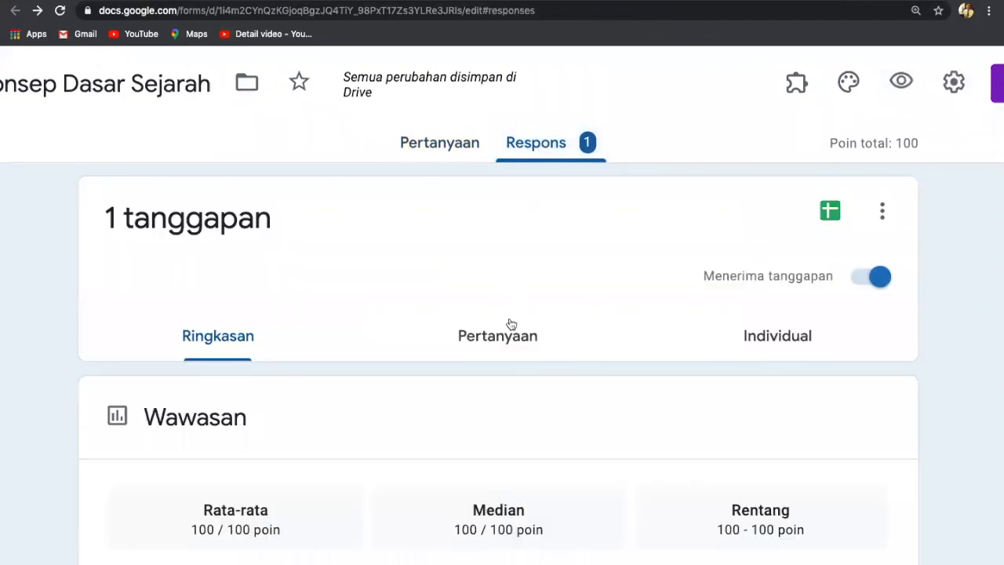
pyautogui.scroll(-5, 535, 330)
pyautogui.scroll(2, 536, 330)
pyautogui.scroll(-4, 536, 329)
pyautogui.scroll(-5, 536, 329)
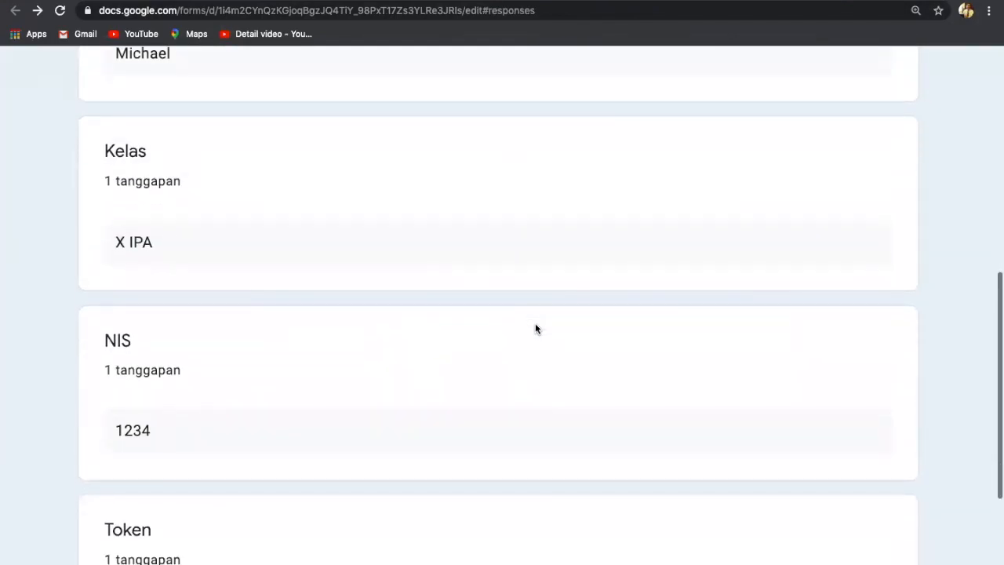
pyautogui.scroll(-5, 536, 329)
pyautogui.scroll(15, 536, 327)
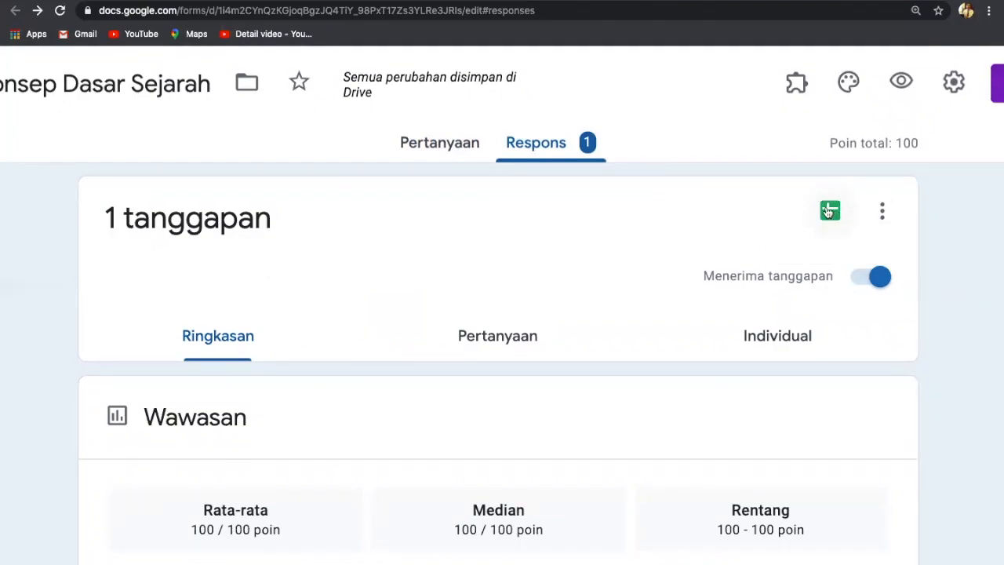
pyautogui.click(829, 211)
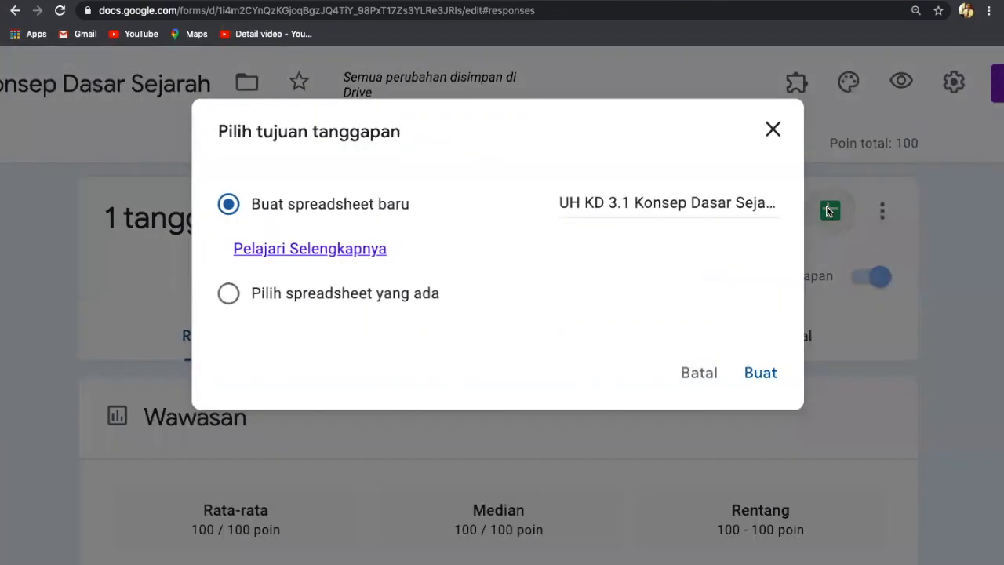
pyautogui.click(757, 389)
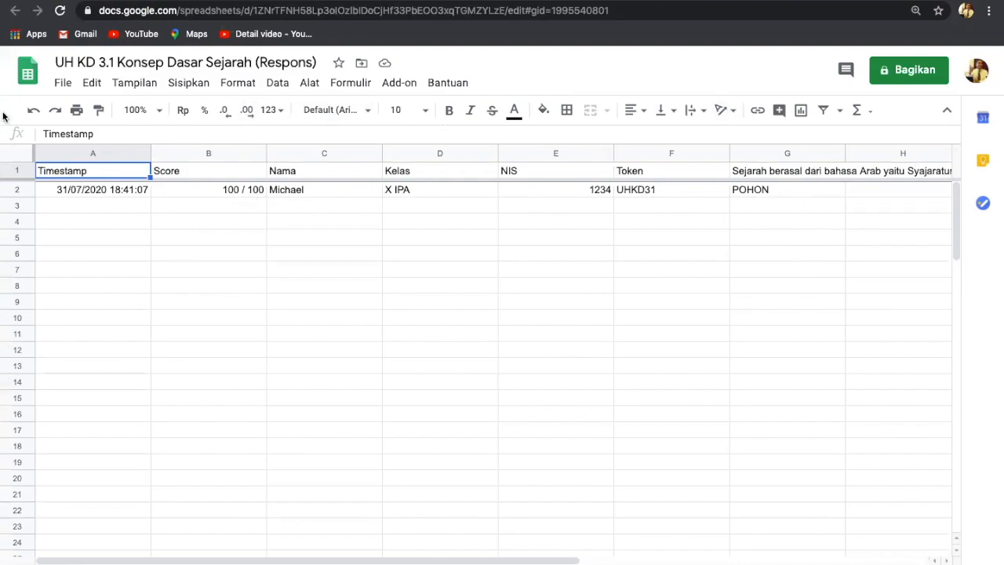
# Open the response spreadsheet's File menu and close it without choosing anything.
pyautogui.click(68, 85)
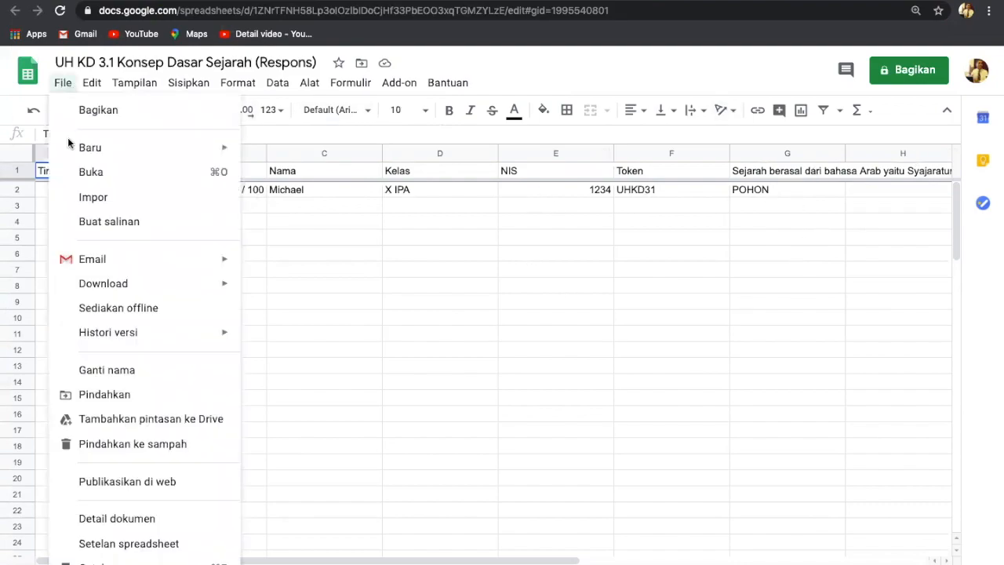
pyautogui.click(480, 259)
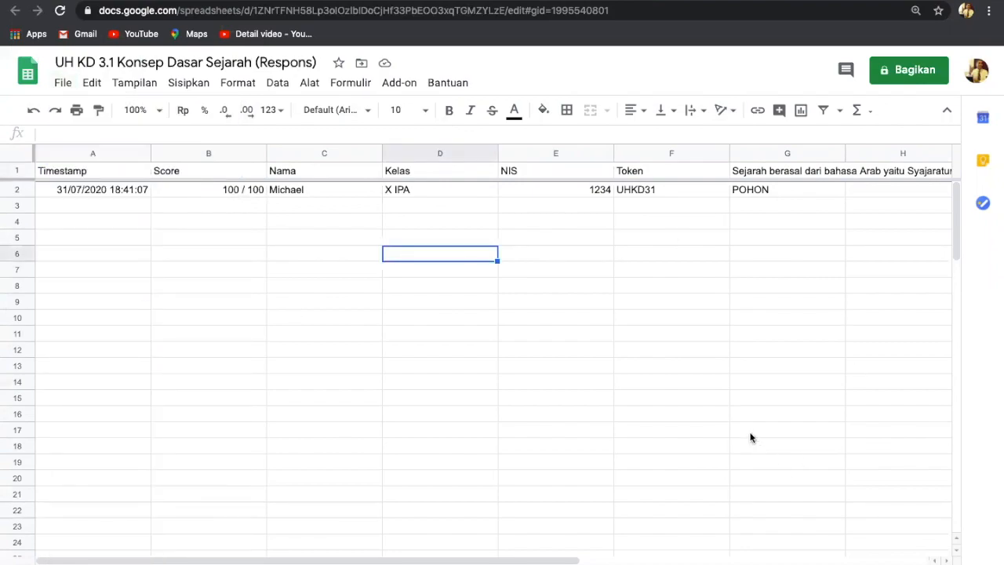